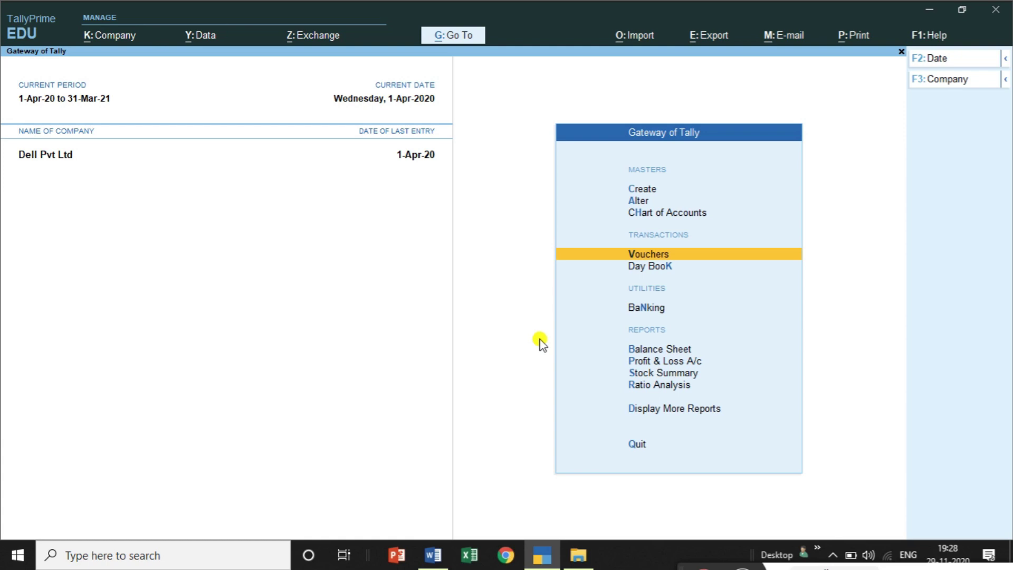
# Open the creation form for a new accounting ledger in the Dell Pvt Ltd company
pyautogui.press('Up')
pyautogui.press('Up')
pyautogui.press('Up')
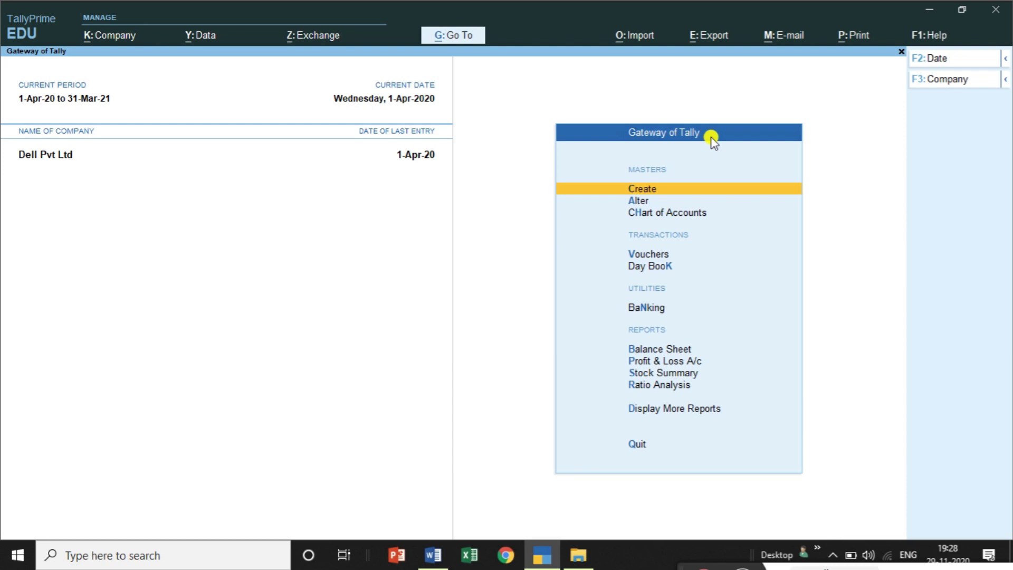
pyautogui.click(662, 189)
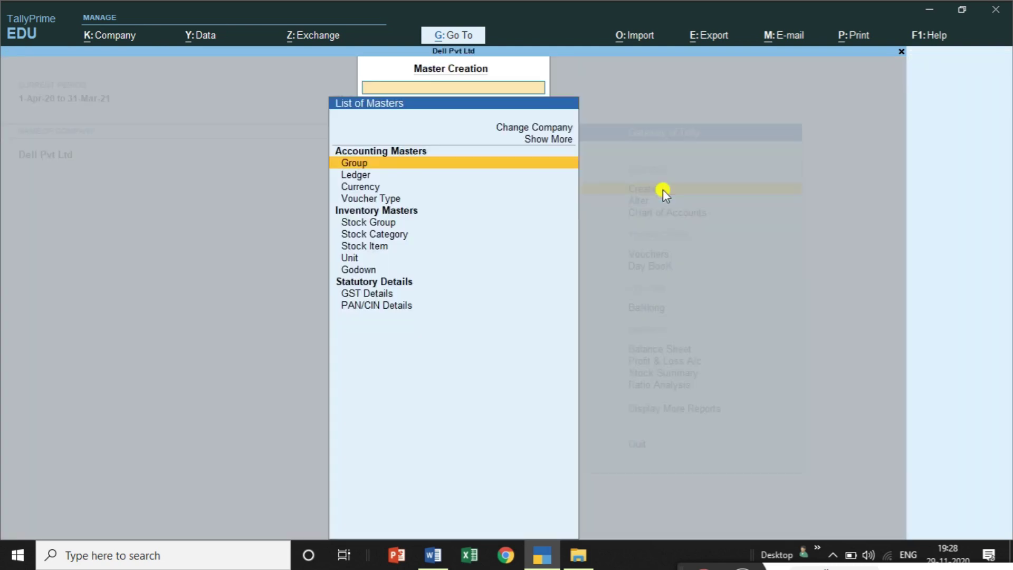
pyautogui.click(363, 174)
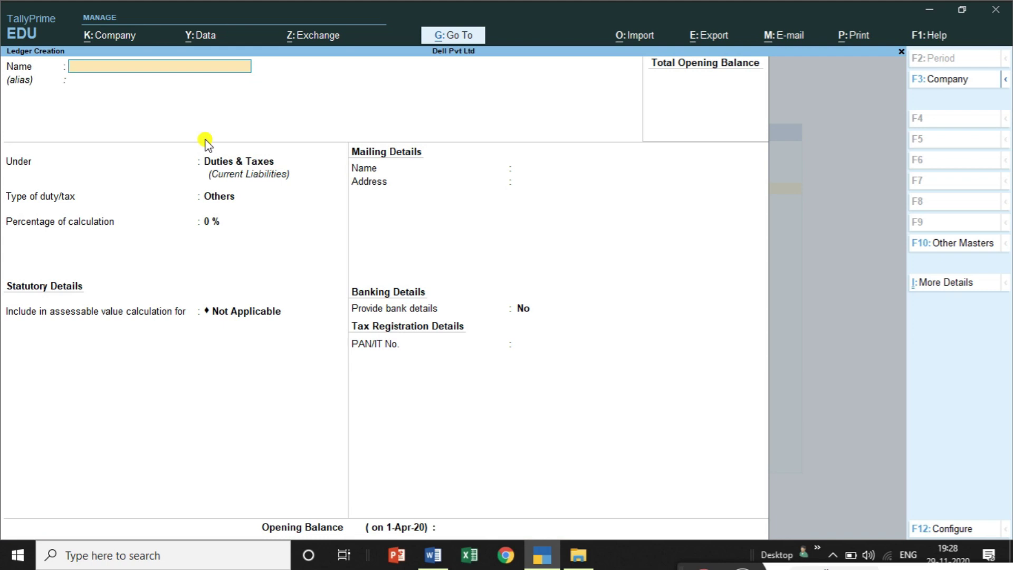
# Check the milk powder GST rate in the gst examples Word document and name the new TallyPrime ledger Purchase@5%
pyautogui.hotkey('alt', 'Tab')
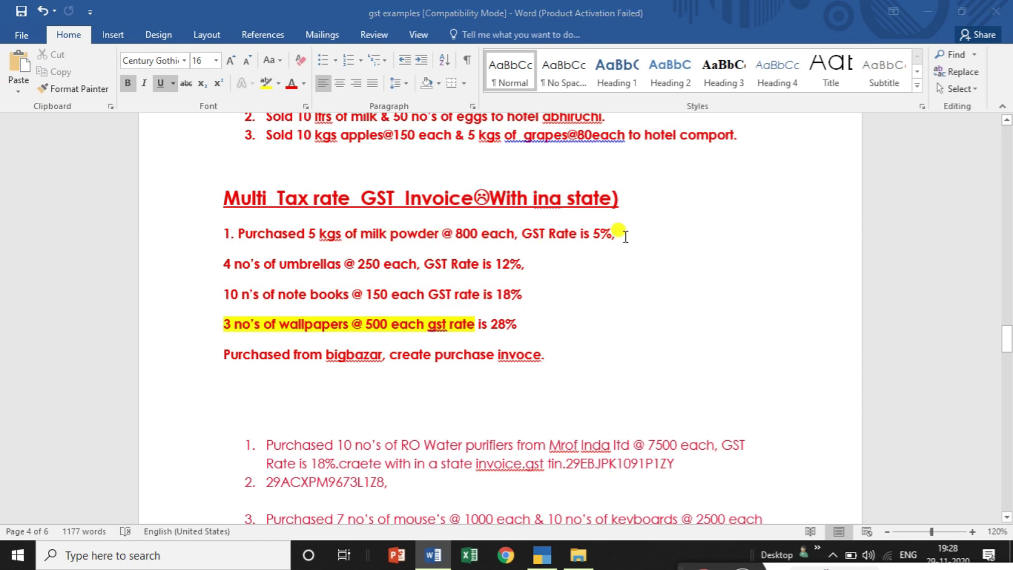
pyautogui.hotkey('alt', 'Tab')
pyautogui.write('Purchase')
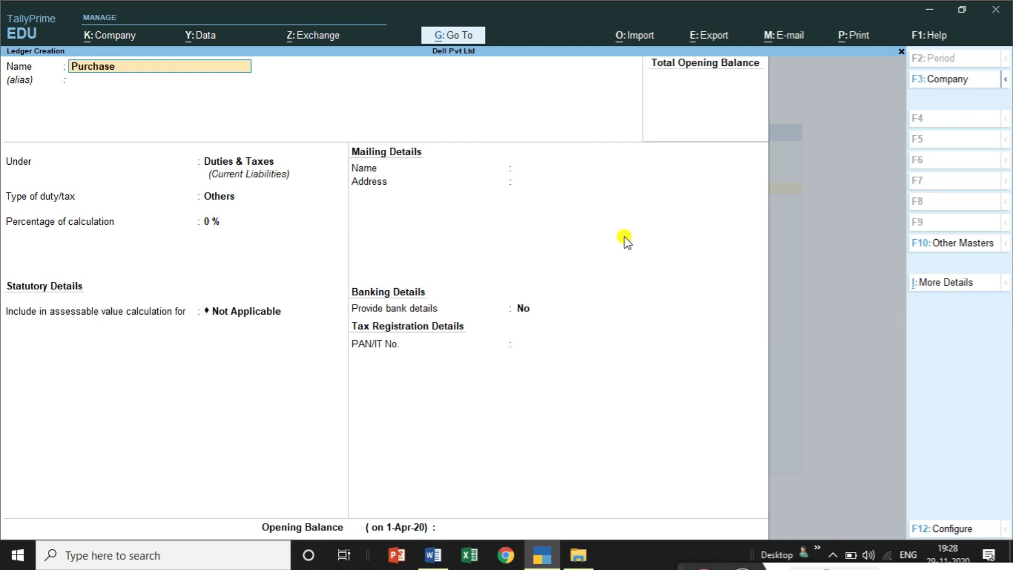
pyautogui.write('@5%')
pyautogui.press('Return')
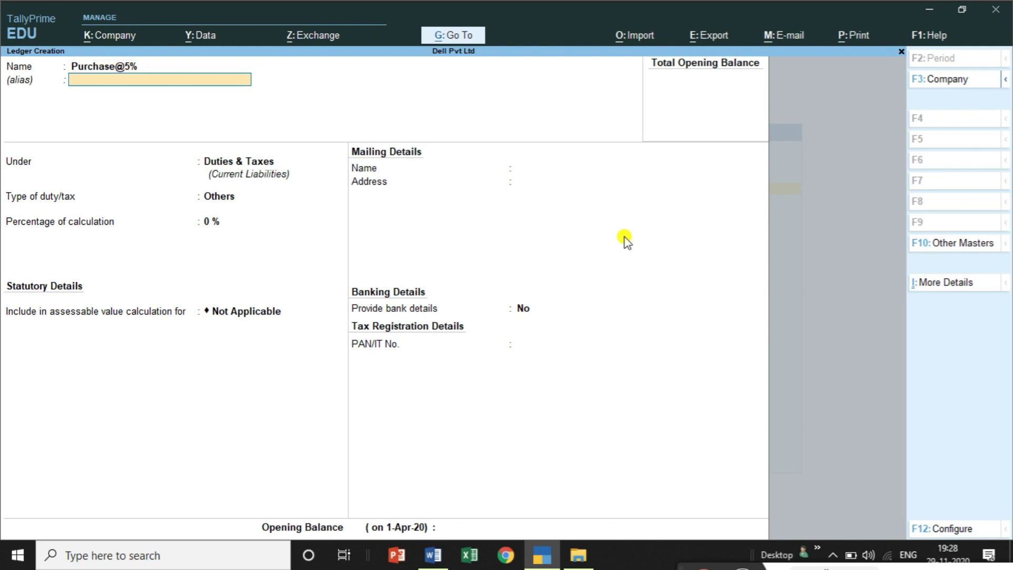
# Place the Purchase@5% ledger under Purchase Accounts with the ledger type Not Applicable
pyautogui.write('Pu')
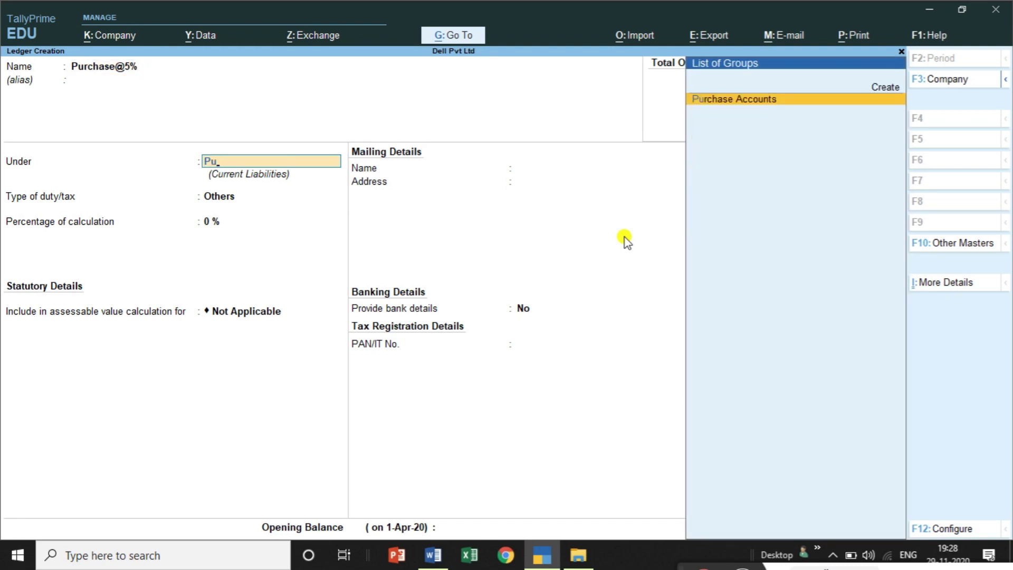
pyautogui.press('Return')
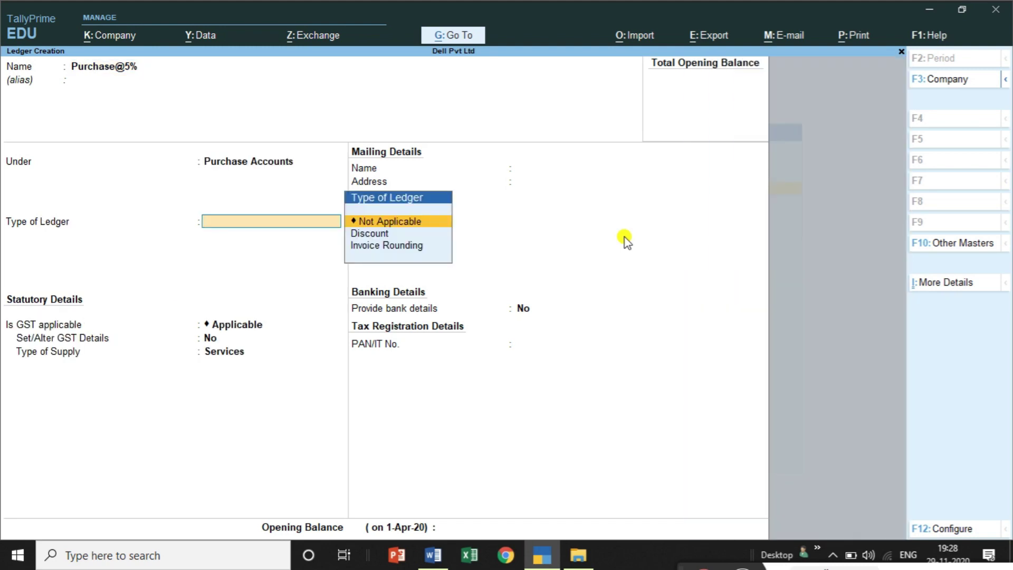
pyautogui.press('Return')
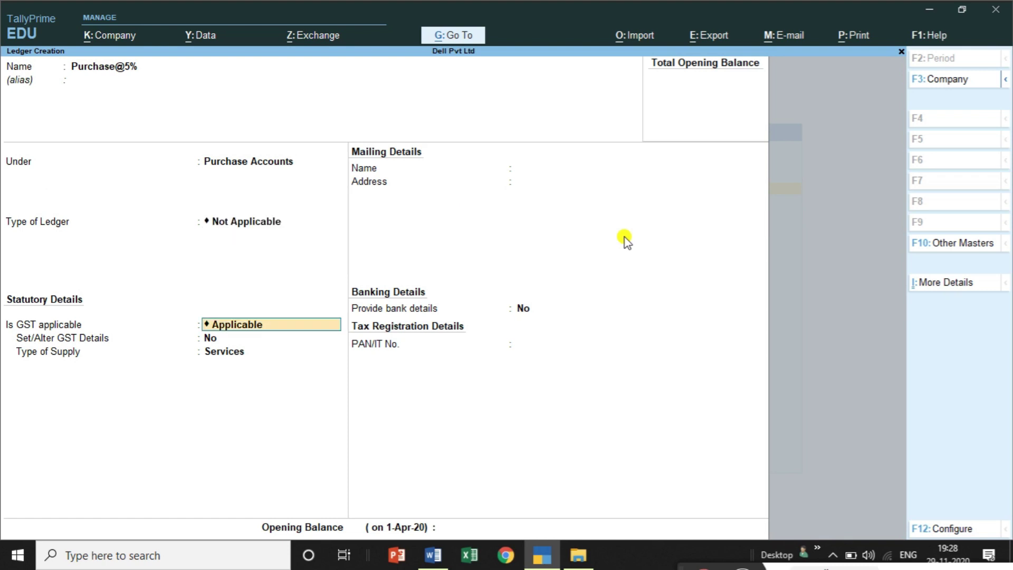
# Mark GST as Applicable for the Purchase@5% ledger and set Set/Alter GST Details to Yes
pyautogui.write('A')
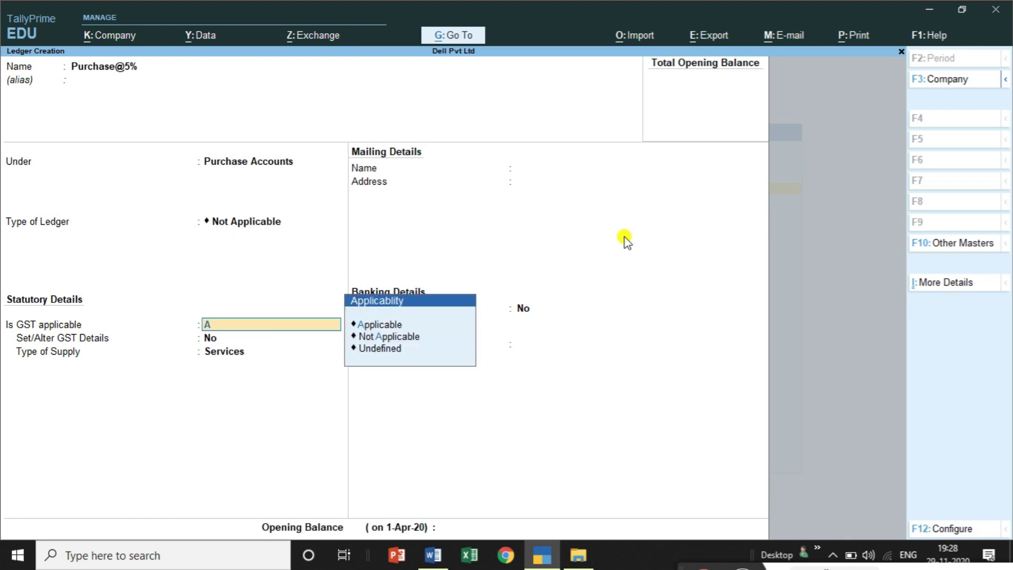
pyautogui.press('Return')
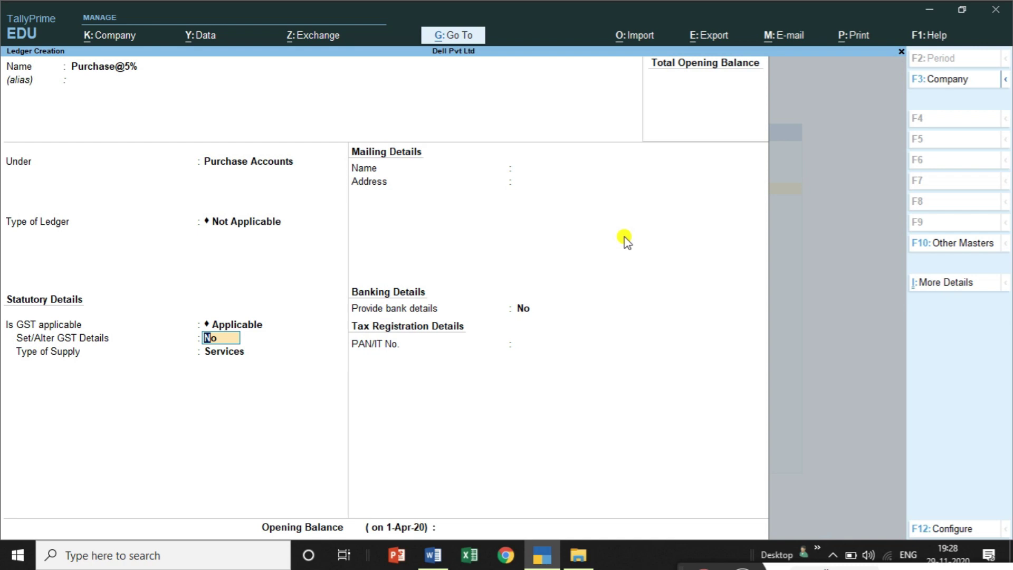
pyautogui.write('t')
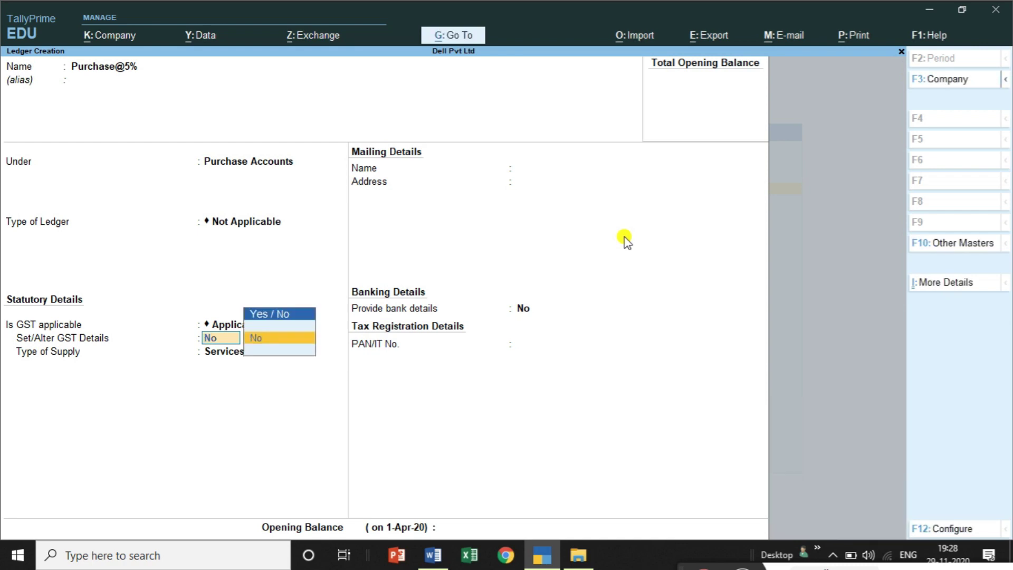
pyautogui.press('BackSpace')
pyautogui.press('BackSpace')
pyautogui.press('Down')
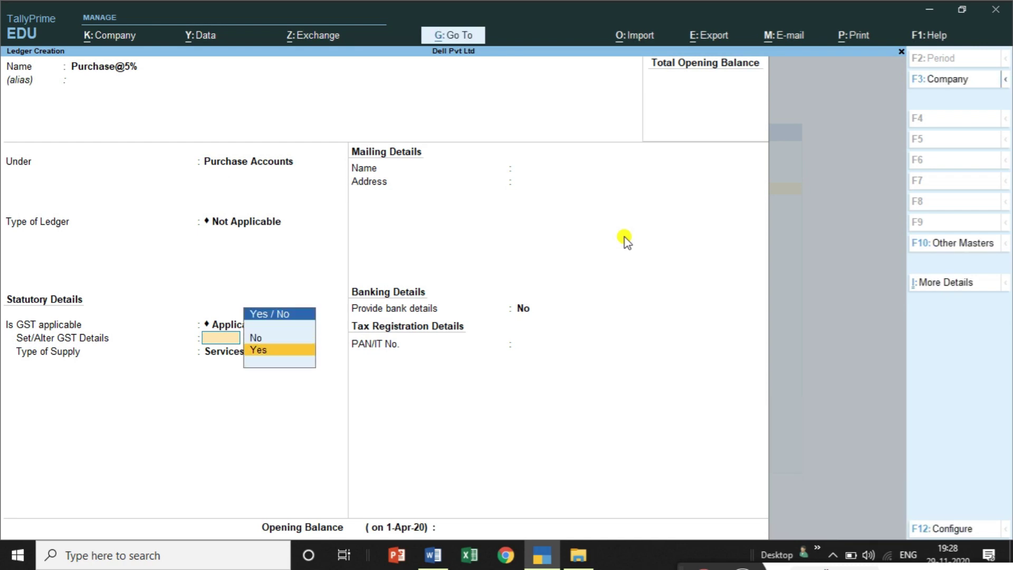
pyautogui.press('Return')
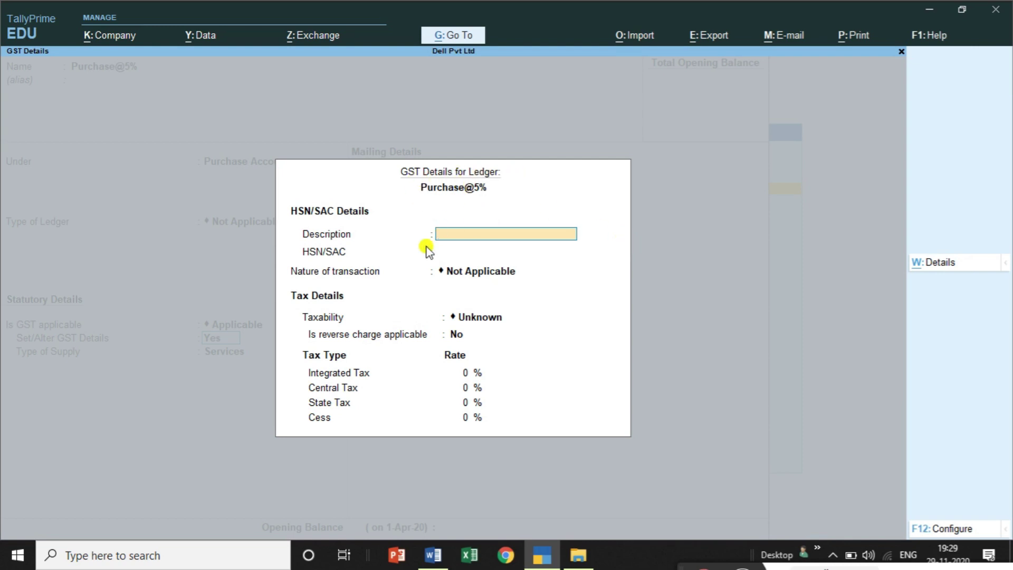
# Leave the HSN/SAC details blank, set the nature of transaction to Purchase Taxable, and keep reverse charge at No
pyautogui.click(462, 256)
pyautogui.press('Return')
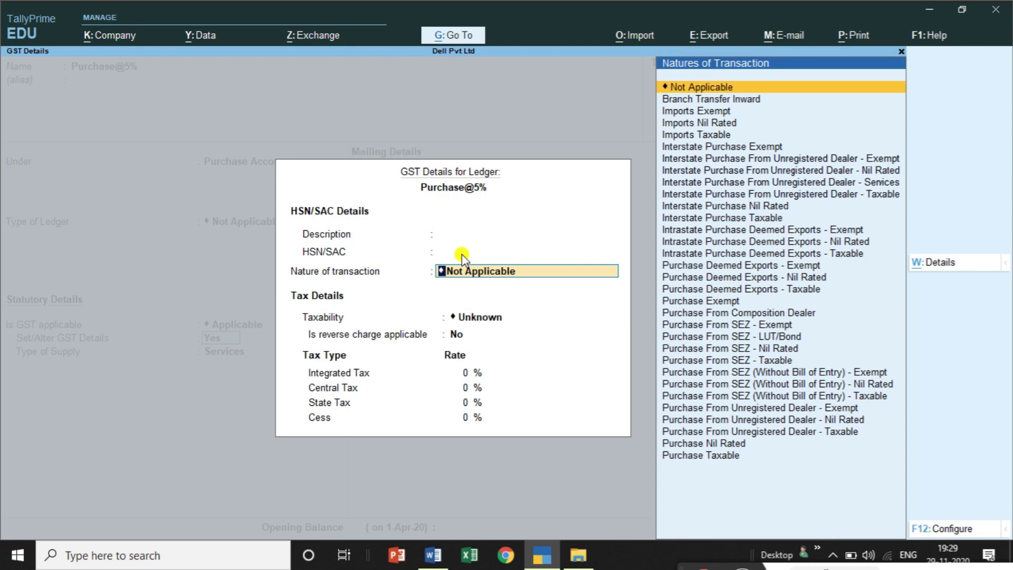
pyautogui.write('P')
pyautogui.press('Down')
pyautogui.press('Down')
pyautogui.press('Down')
pyautogui.press('Down')
pyautogui.press('Down')
pyautogui.press('Down')
pyautogui.press('Down')
pyautogui.press('Down')
pyautogui.press('Down')
pyautogui.press('Down')
pyautogui.press('Down')
pyautogui.press('Down')
pyautogui.press('Down')
pyautogui.press('Down')
pyautogui.press('Down')
pyautogui.press('Down')
pyautogui.press('Down')
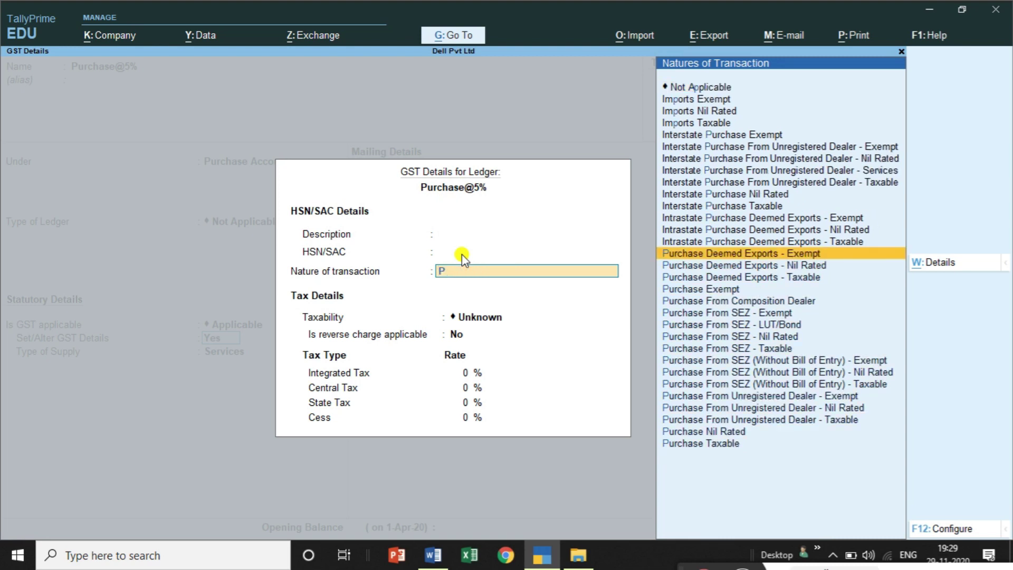
pyautogui.press('Return')
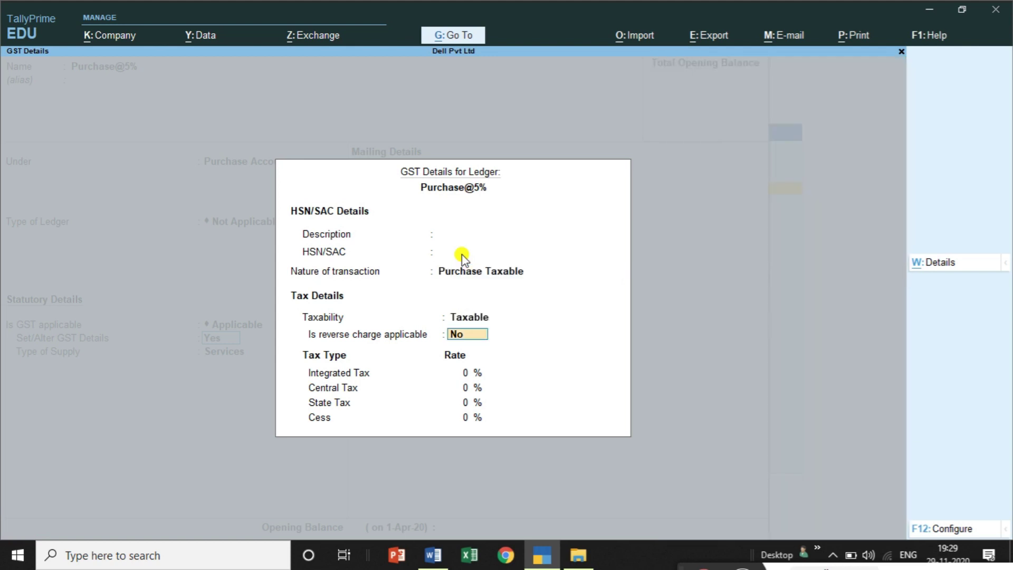
pyautogui.press('Return')
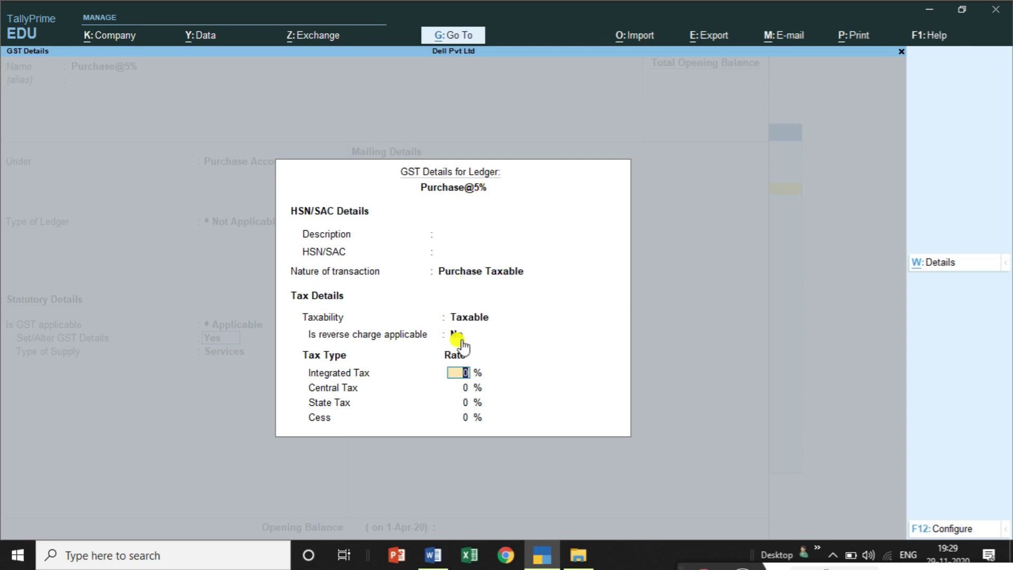
# Set the integrated tax rate to 5% and accept the GST details of the Purchase@5% ledger
pyautogui.write('5')
pyautogui.press('Return')
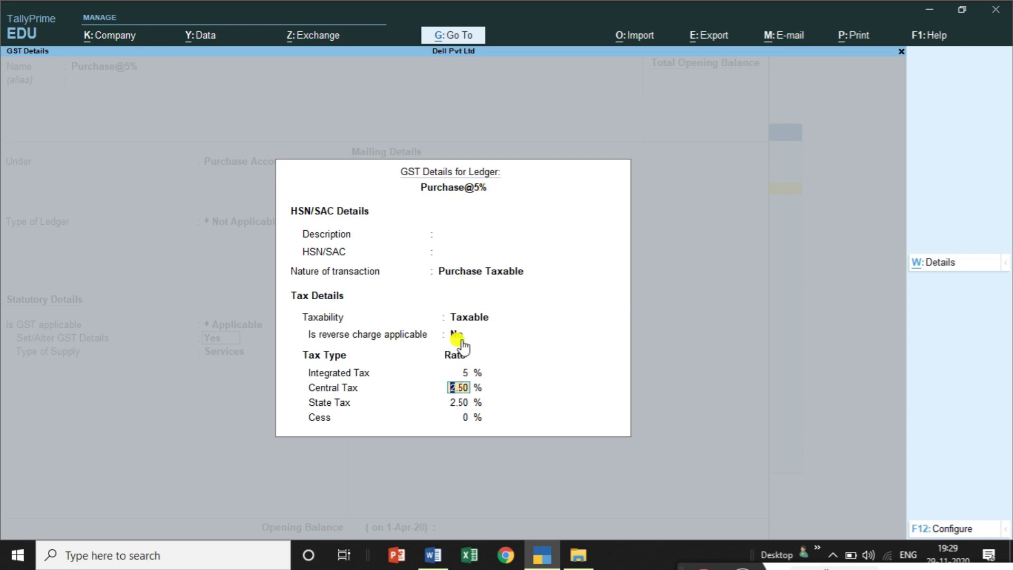
pyautogui.press('Return')
pyautogui.press('Return')
pyautogui.press('Return')
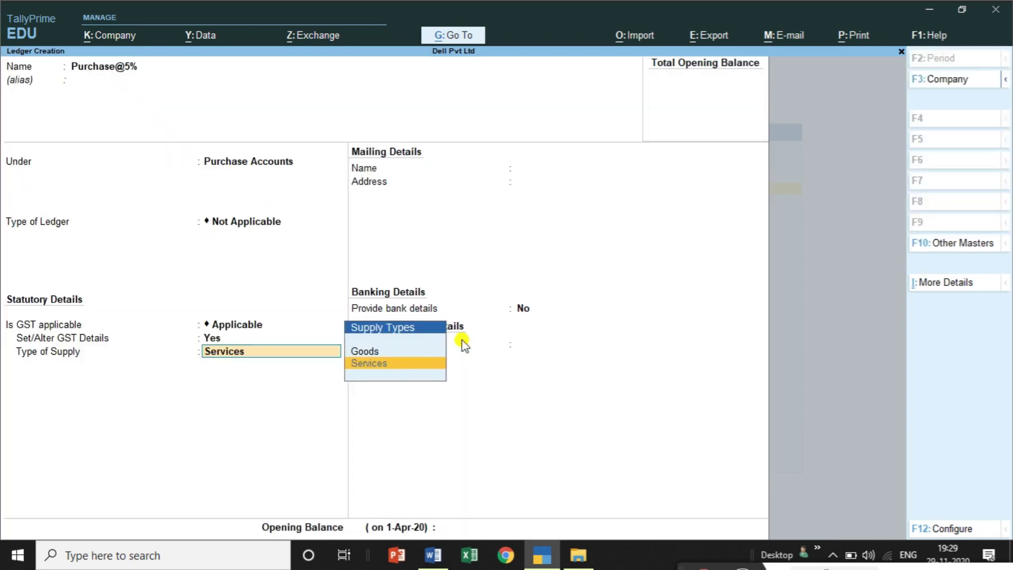
# Set the type of supply to Goods and save the Purchase@5% ledger
pyautogui.press('Up')
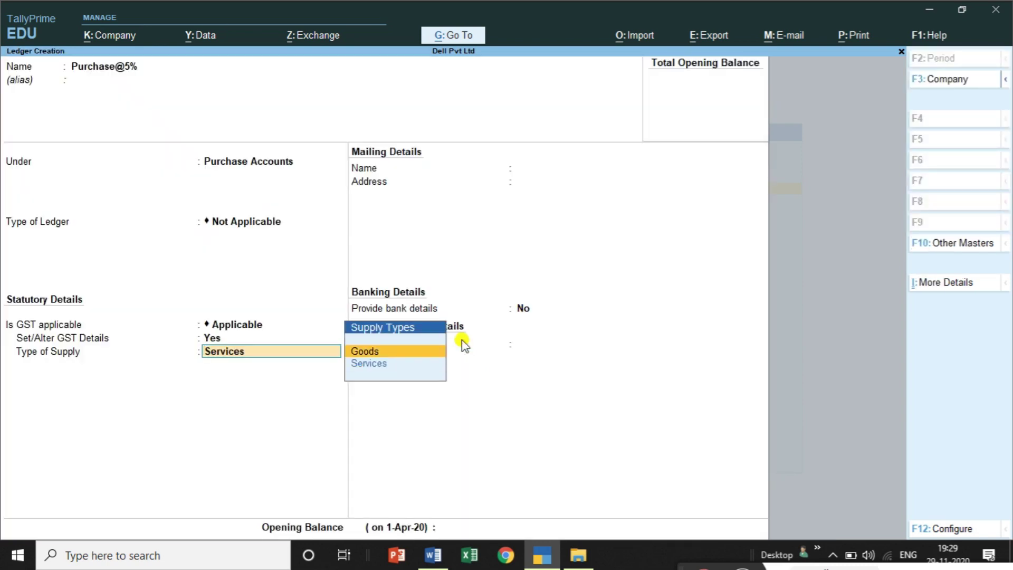
pyautogui.press('Return')
pyautogui.press('Return')
pyautogui.press('Return')
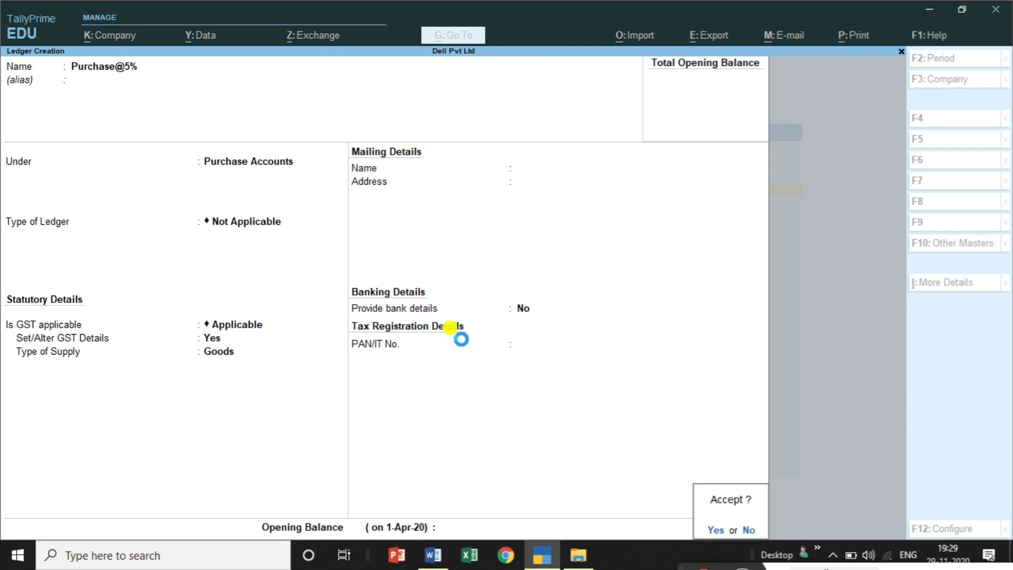
pyautogui.press('y')
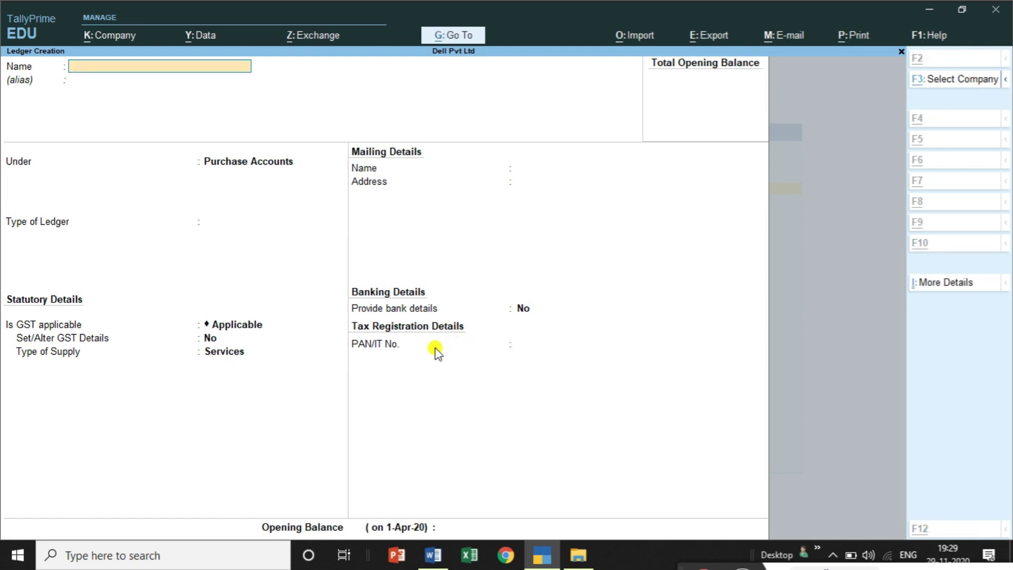
# Check the umbrellas' GST rate in the Word document, then name the next TallyPrime ledger Purchase@12% under Purchase Accounts with ledger type Not Applicable
pyautogui.hotkey('alt', 'Tab')
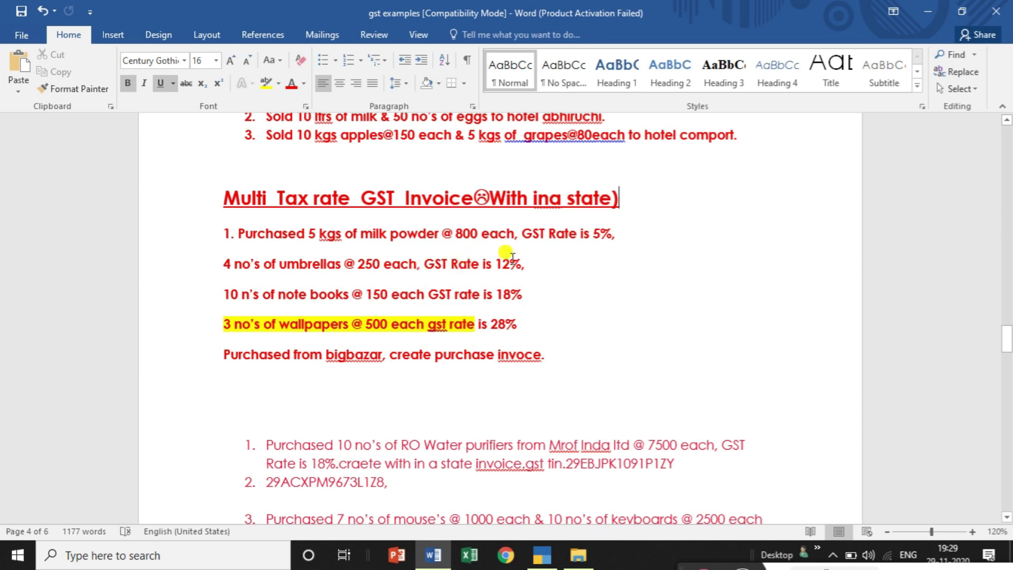
pyautogui.hotkey('alt', 'Tab')
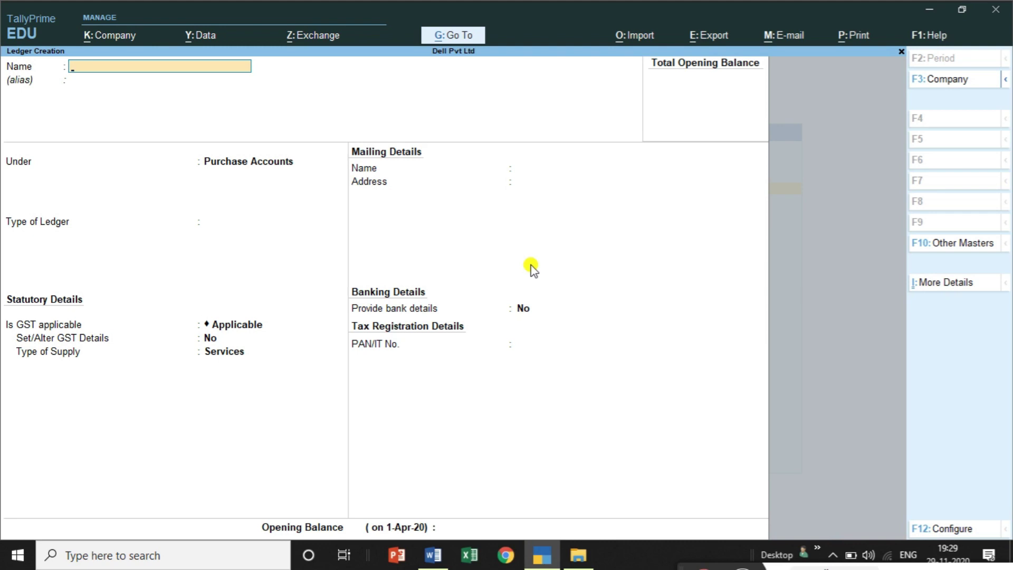
pyautogui.write('Purchase@5%')
pyautogui.press('BackSpace')
pyautogui.press('BackSpace')
pyautogui.write('12%')
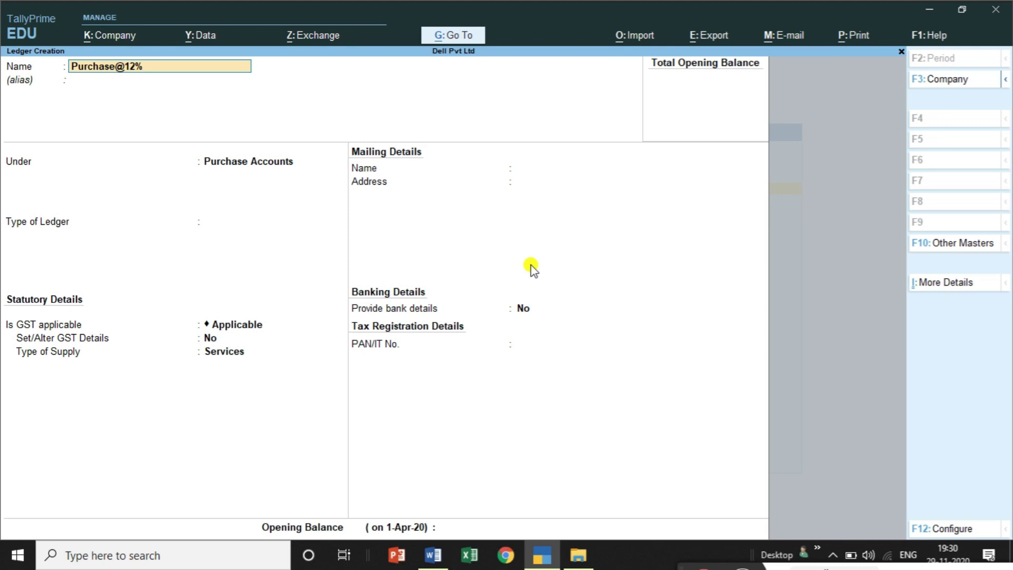
pyautogui.press('Return')
pyautogui.press('Return')
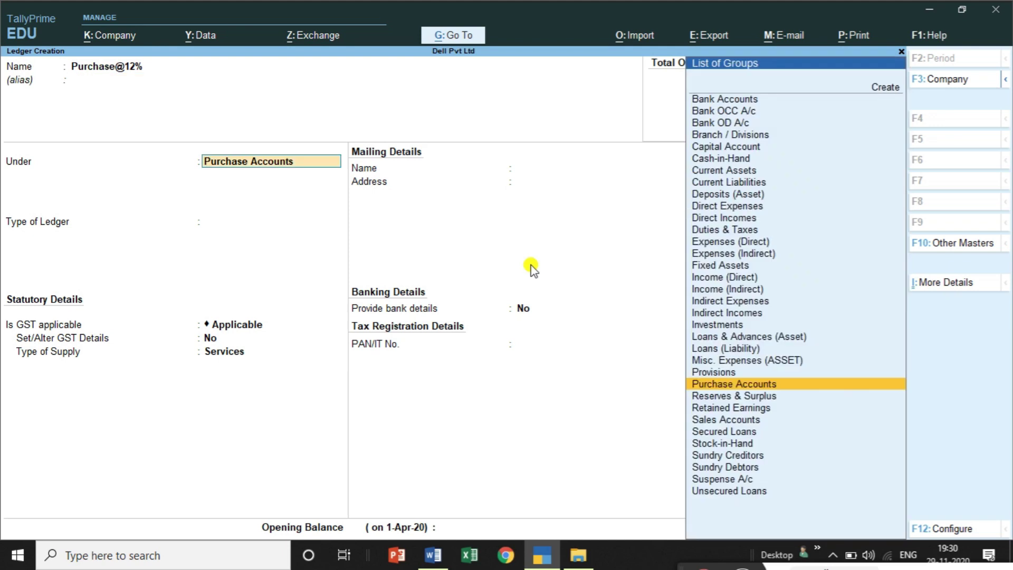
pyautogui.press('Return')
pyautogui.press('Return')
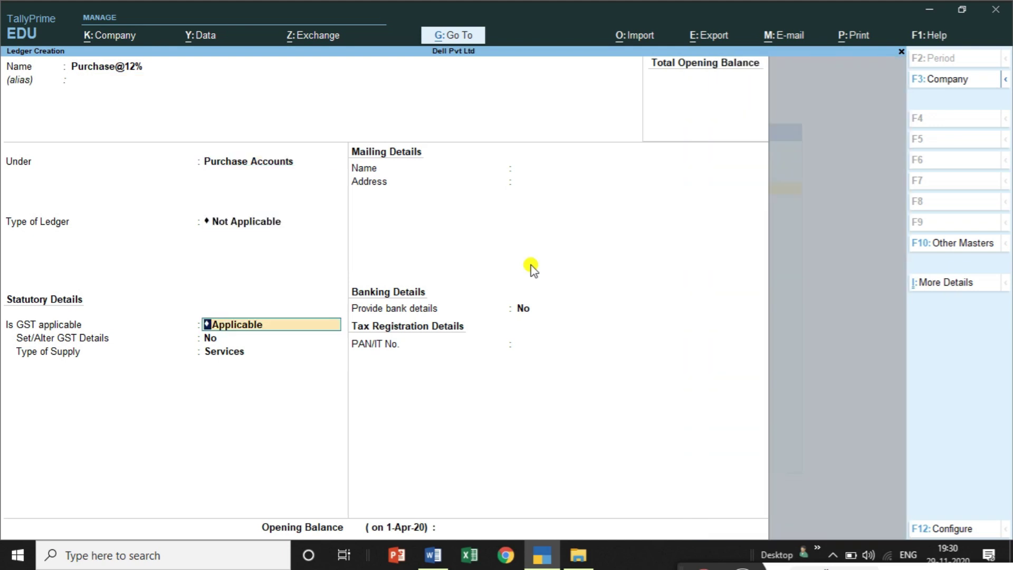
# Mark GST as Applicable for the Purchase@12% ledger and set Set/Alter GST Details to Yes
pyautogui.write('A')
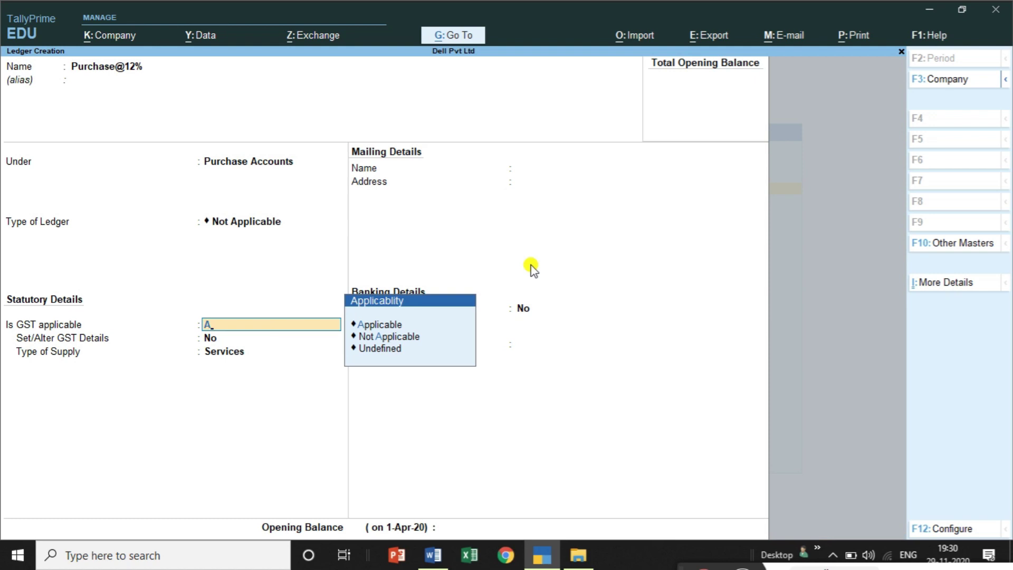
pyautogui.press('Return')
pyautogui.write('y')
pyautogui.press('Return')
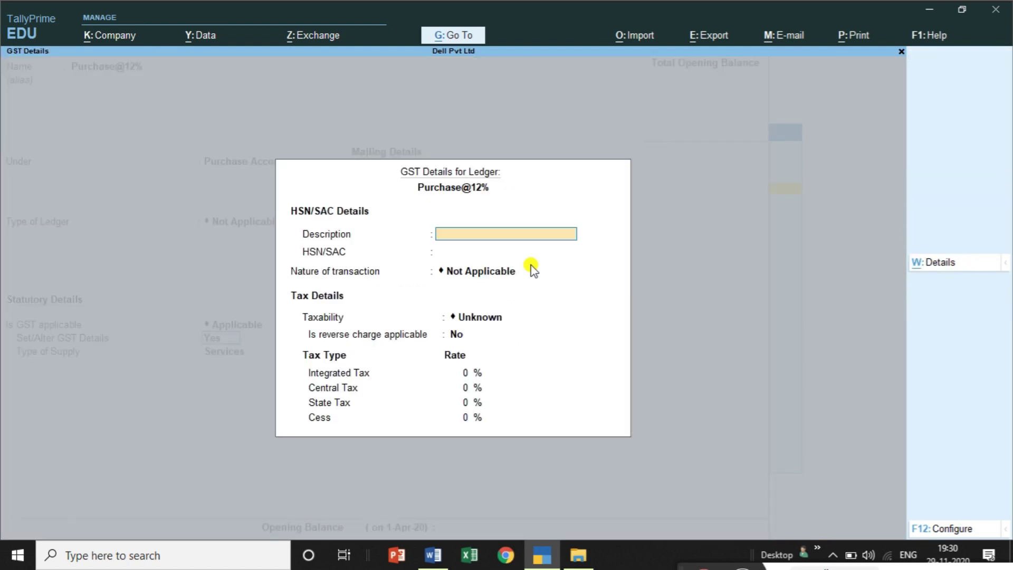
# Set the Purchase@12% ledger's nature of transaction to Purchase Taxable, leaving HSN/SAC details blank and reverse charge at No
pyautogui.press('Return')
pyautogui.press('Return')
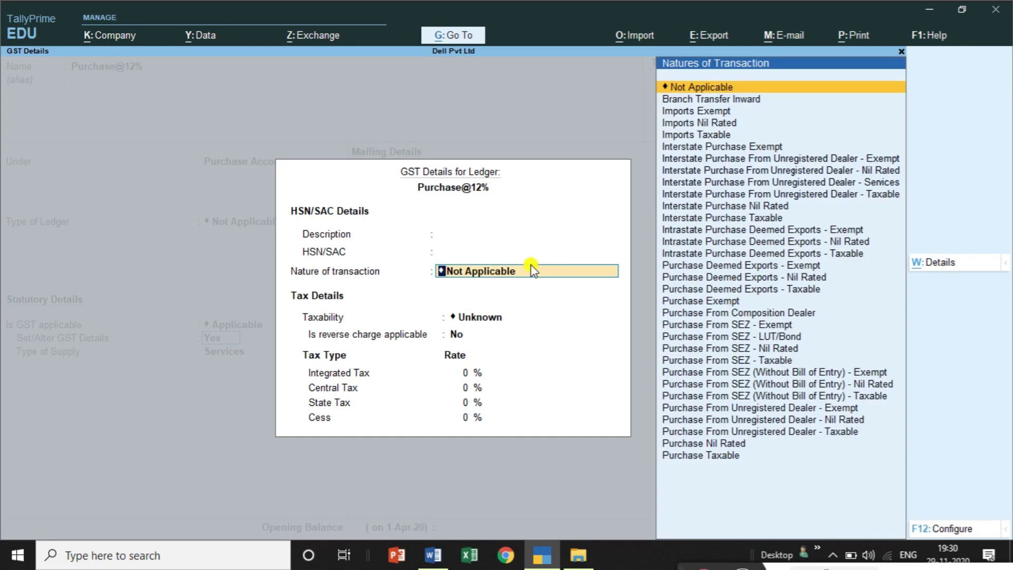
pyautogui.write('Pu')
pyautogui.press('Down')
pyautogui.press('Down')
pyautogui.press('Down')
pyautogui.press('Down')
pyautogui.press('Down')
pyautogui.press('Down')
pyautogui.press('Down')
pyautogui.press('Down')
pyautogui.press('Down')
pyautogui.press('Down')
pyautogui.press('Down')
pyautogui.press('Down')
pyautogui.press('Down')
pyautogui.press('Down')
pyautogui.press('Down')
pyautogui.press('Down')
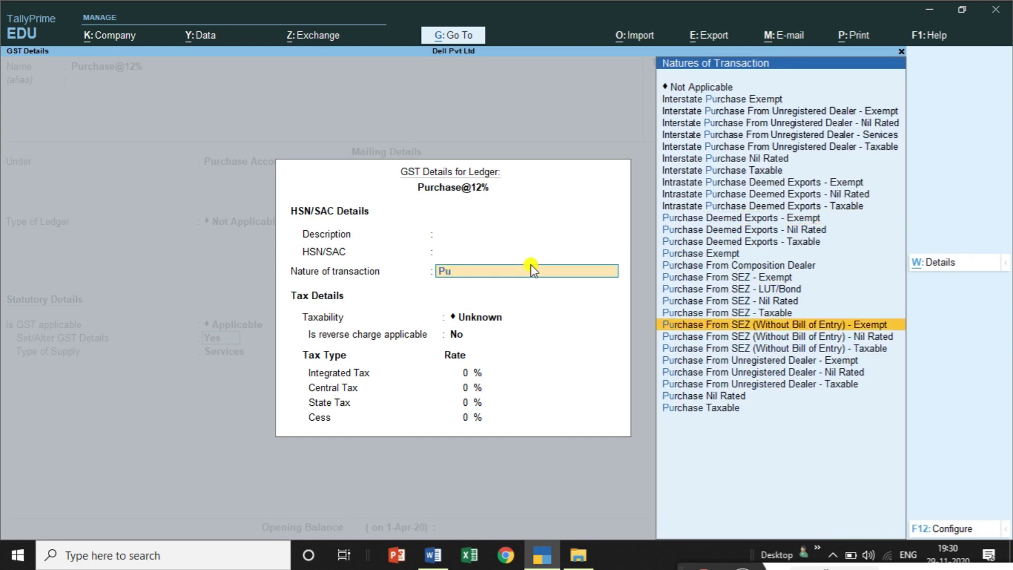
pyautogui.press('Return')
pyautogui.press('Return')
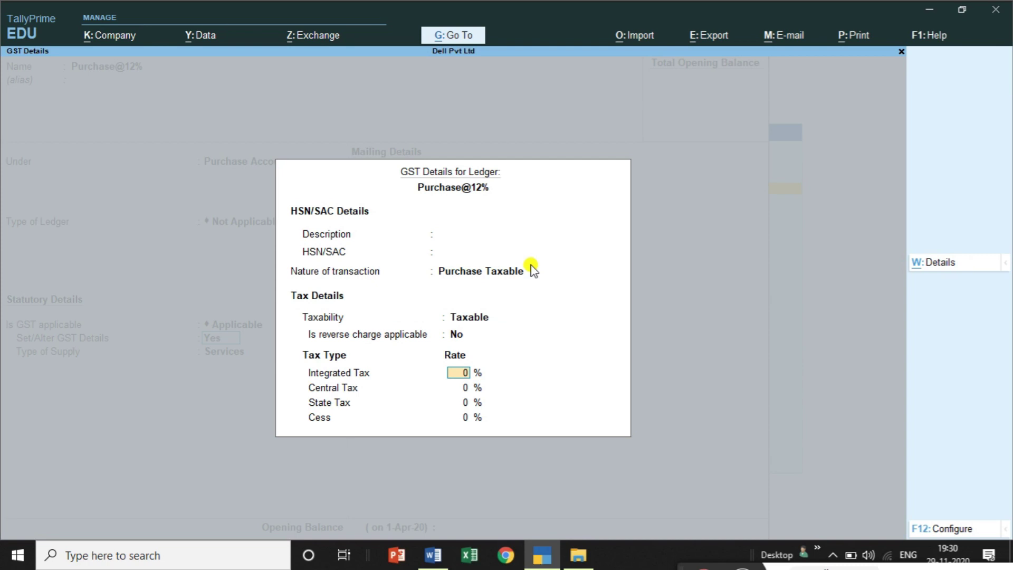
# Set the integrated tax rate to 12% for the Purchase@12% ledger, accepting the derived central and state tax rates
pyautogui.write('12')
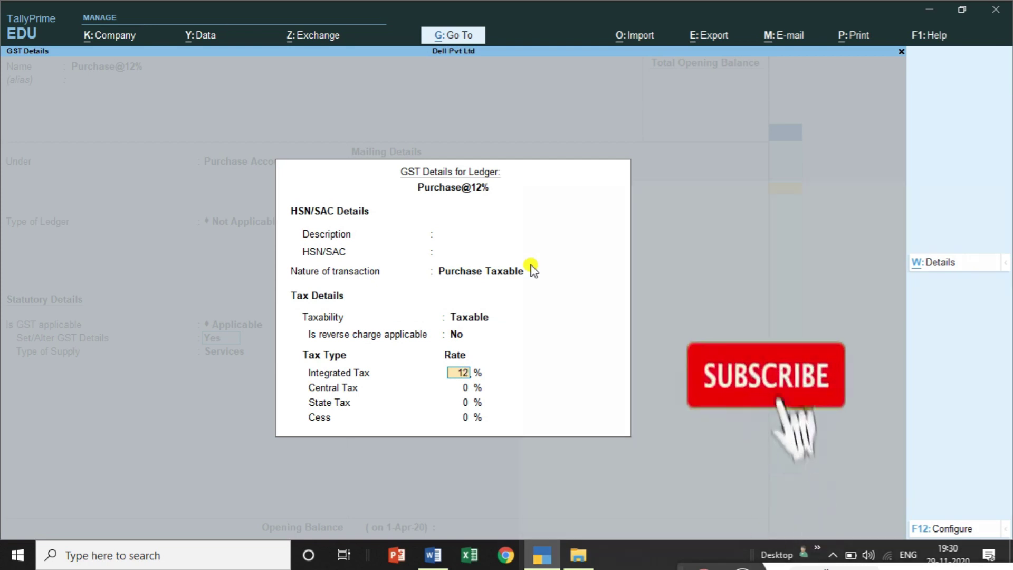
pyautogui.press('Return')
pyautogui.press('Return')
pyautogui.press('Return')
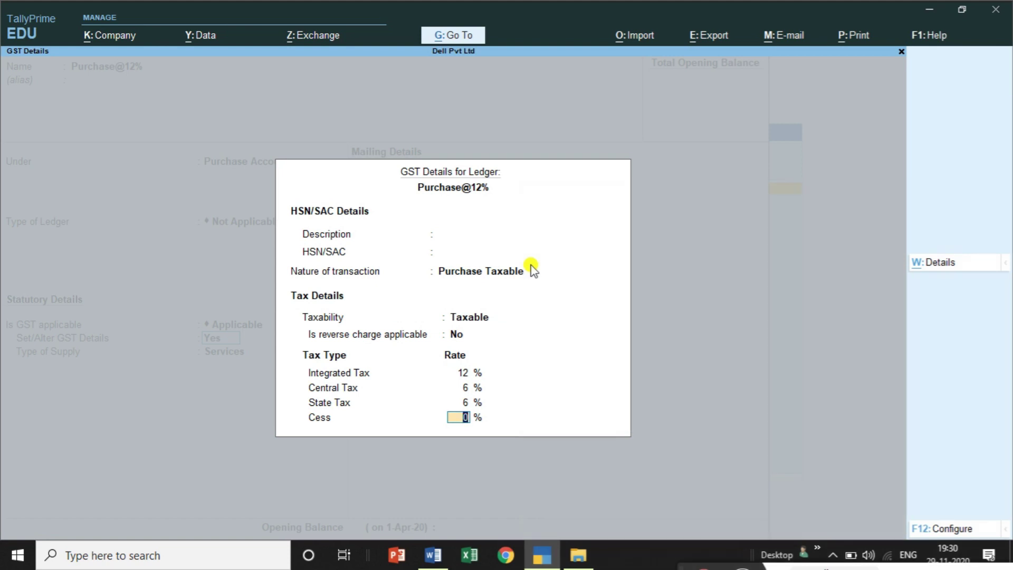
# Set the Purchase@12% ledger's type of supply to Goods, keep cess at 0%, and save the ledger without an opening balance
pyautogui.press('Return')
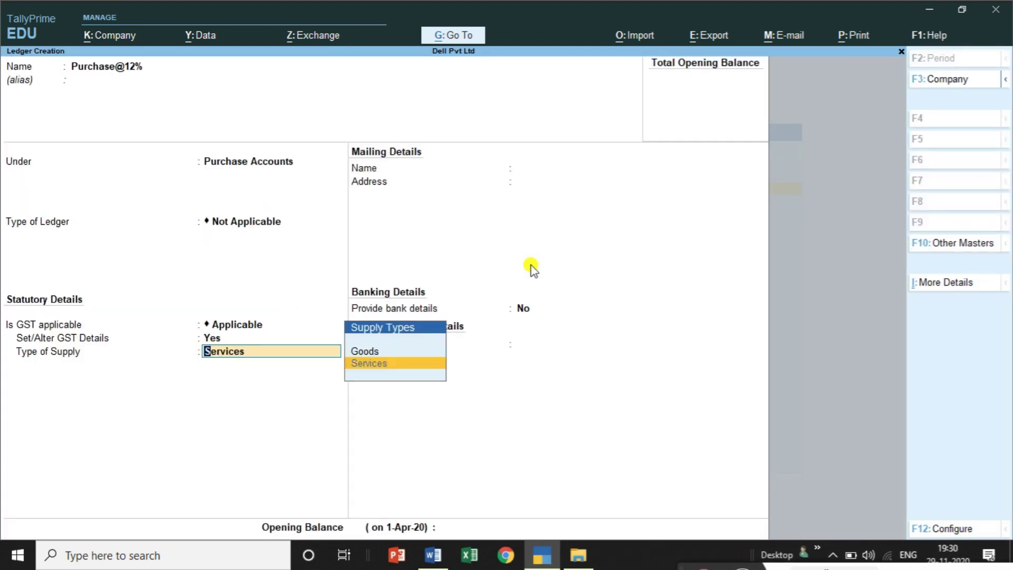
pyautogui.press('Return')
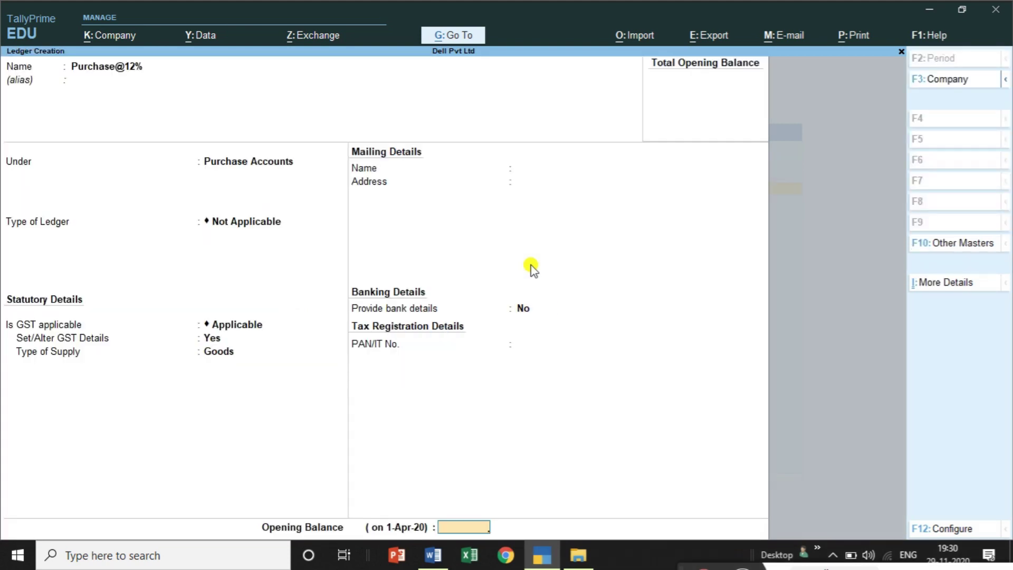
pyautogui.press('Return')
pyautogui.press('Return')
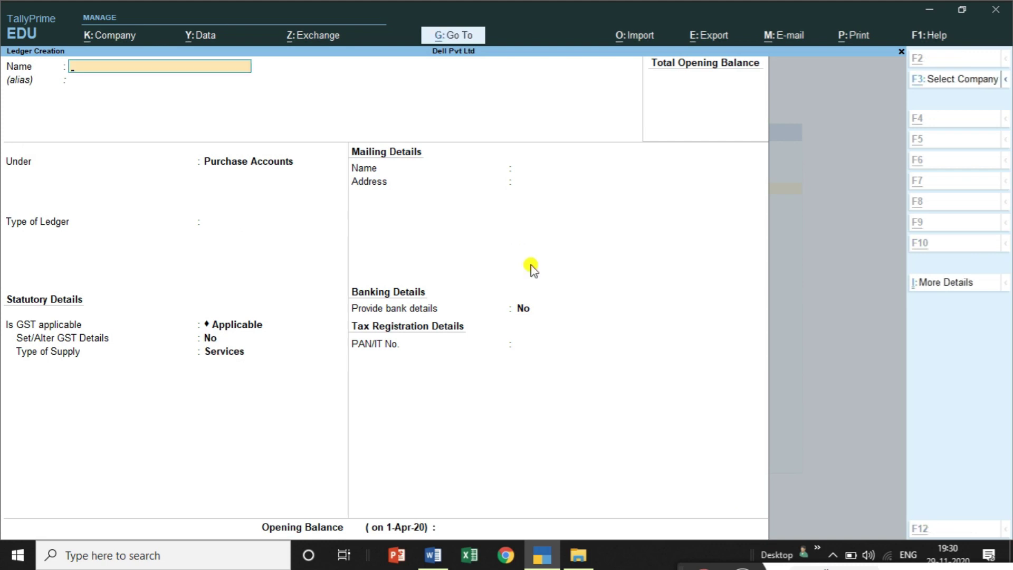
# Check the note books' GST rate in the Word document, then try to name a TallyPrime ledger Purchase@18% and clear that name
pyautogui.hotkey('alt', 'Tab')
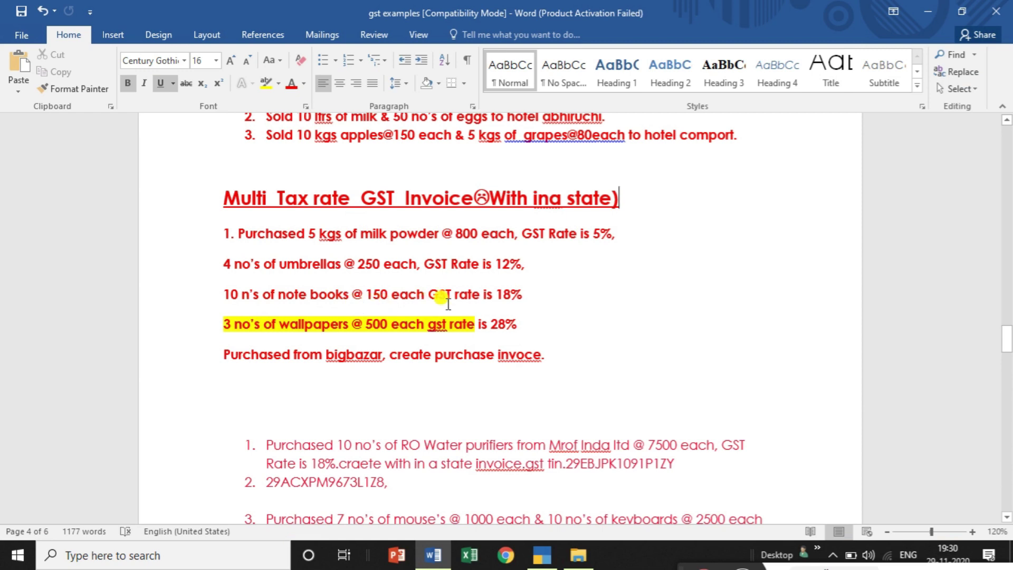
pyautogui.hotkey('alt', 'Tab')
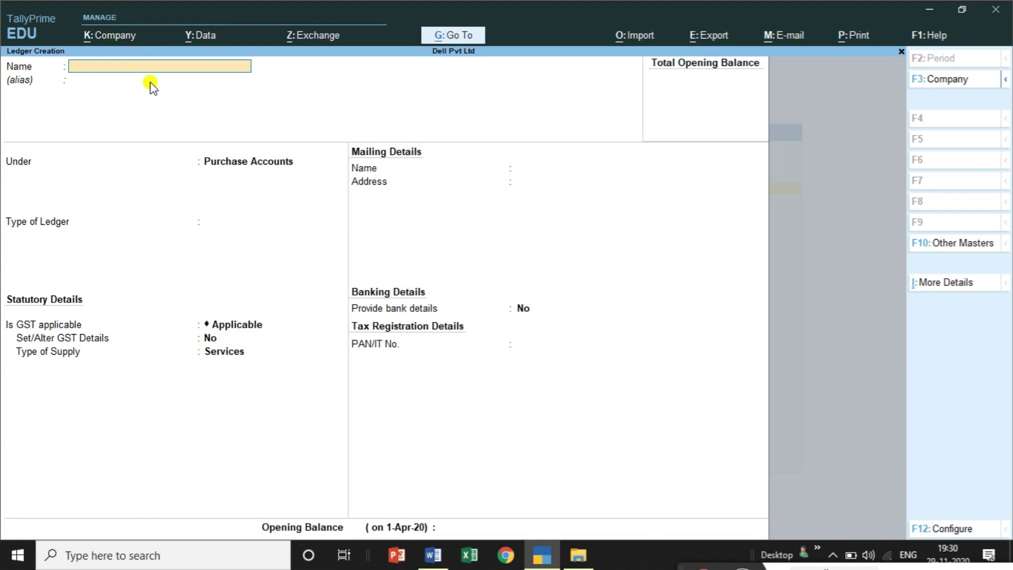
pyautogui.write('Purchase@12%')
pyautogui.press('BackSpace')
pyautogui.press('BackSpace')
pyautogui.write('8%')
pyautogui.press('Return')
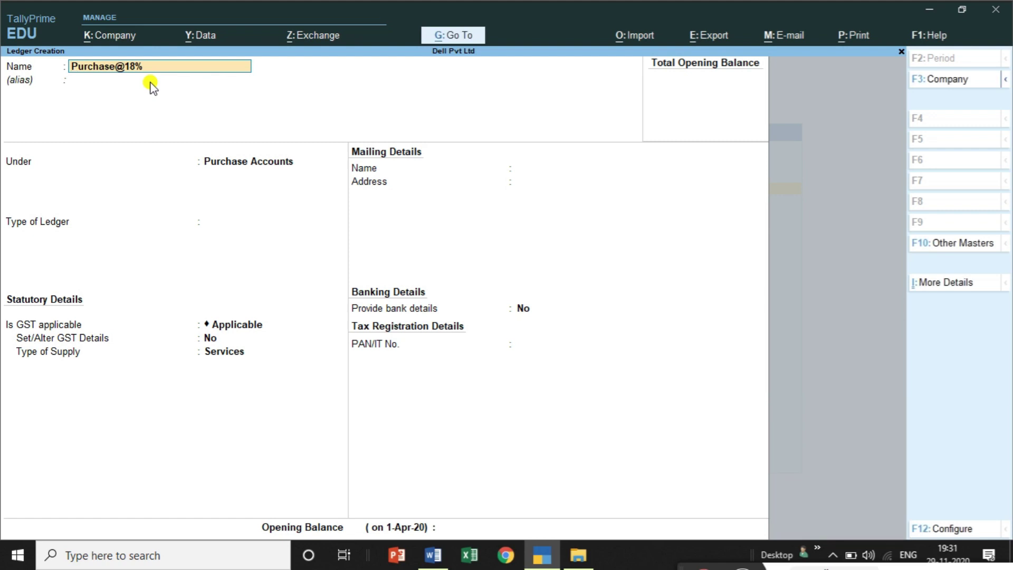
pyautogui.press('Return')
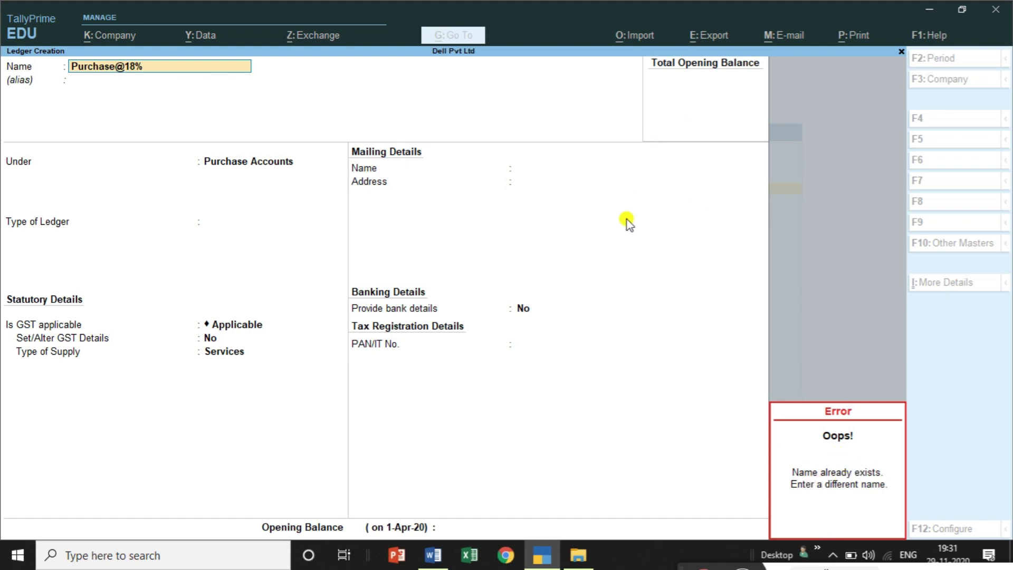
pyautogui.press('BackSpace')
pyautogui.press('BackSpace')
pyautogui.press('BackSpace')
pyautogui.press('BackSpace')
pyautogui.press('BackSpace')
pyautogui.press('BackSpace')
pyautogui.press('BackSpace')
pyautogui.press('BackSpace')
pyautogui.press('BackSpace')
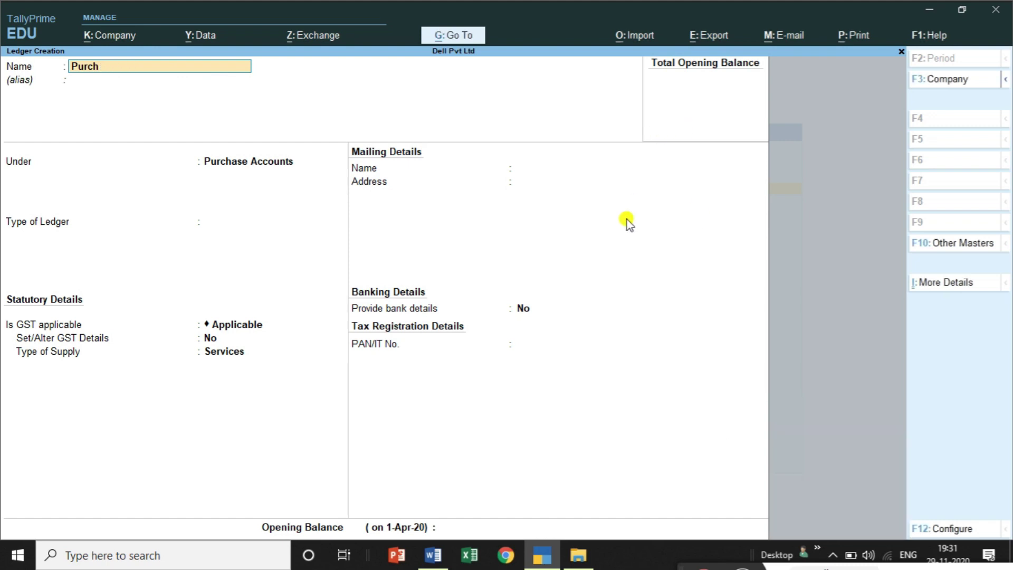
pyautogui.press('BackSpace')
pyautogui.press('BackSpace')
# Check the wallpapers' GST rate in Word, then name the TallyPrime ledger Purchase@28% under Purchase Accounts with ledger type Not Applicable
pyautogui.hotkey('alt', 'Tab')
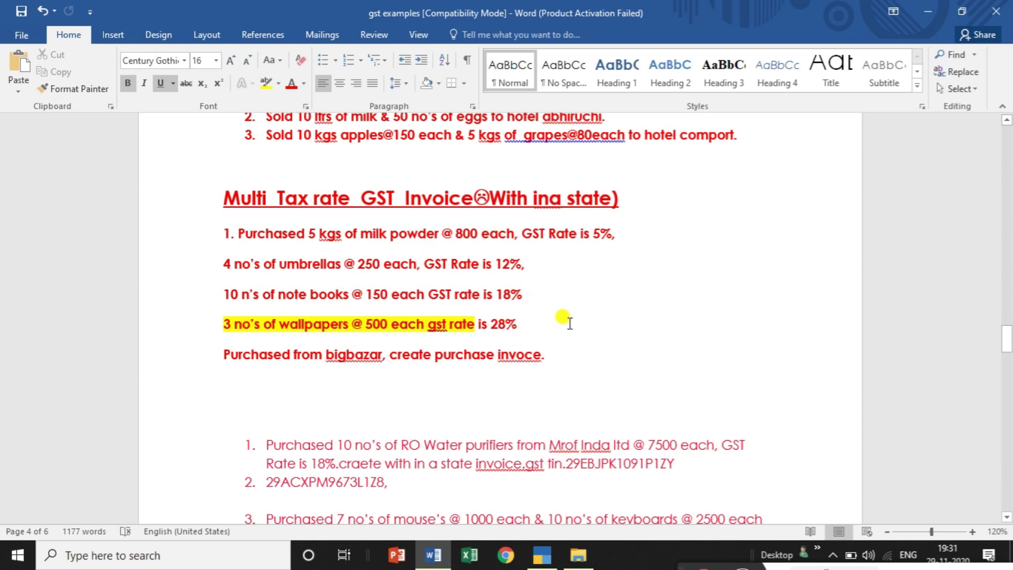
pyautogui.hotkey('alt', 'Tab')
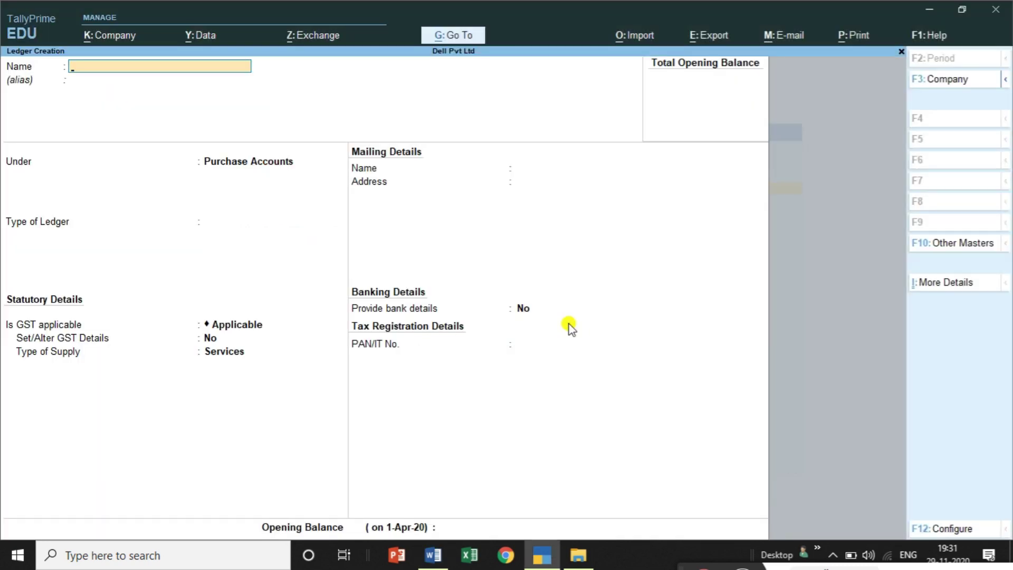
pyautogui.hotkey('ctrl', 'alt', 'v')
pyautogui.press('BackSpace')
pyautogui.press('BackSpace')
pyautogui.press('BackSpace')
pyautogui.write('28%')
pyautogui.press('Return')
pyautogui.press('Return')
pyautogui.press('Return')
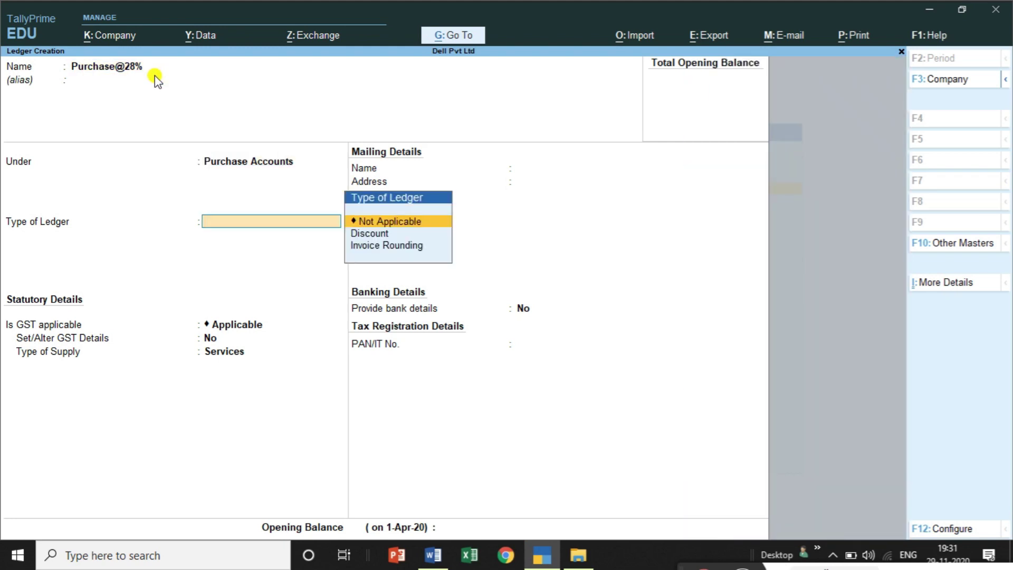
pyautogui.press('Return')
# Mark GST as Applicable for the Purchase@28% ledger and set Set/Alter GST Details to Yes
pyautogui.write('A')
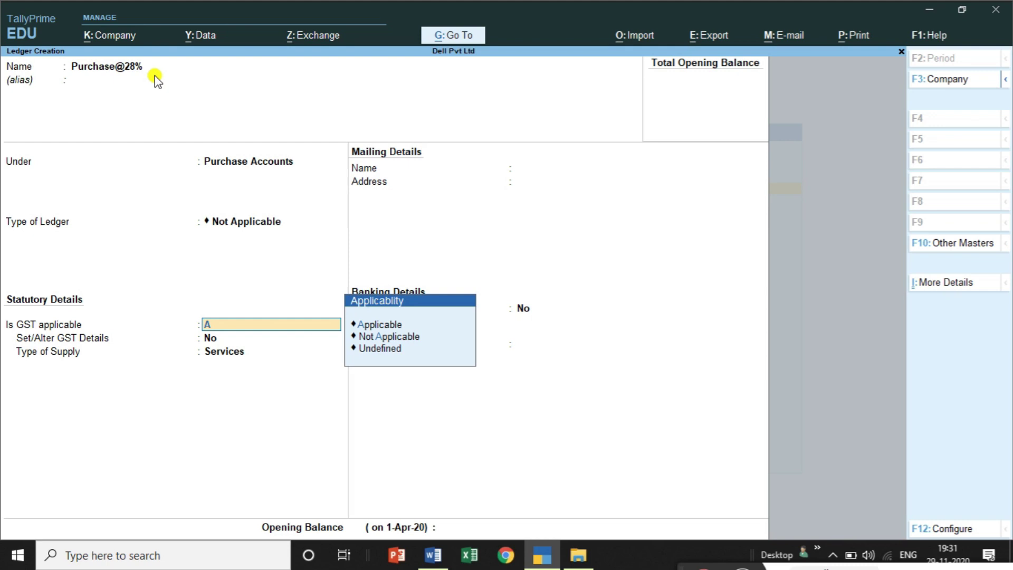
pyautogui.press('Return')
pyautogui.write('y')
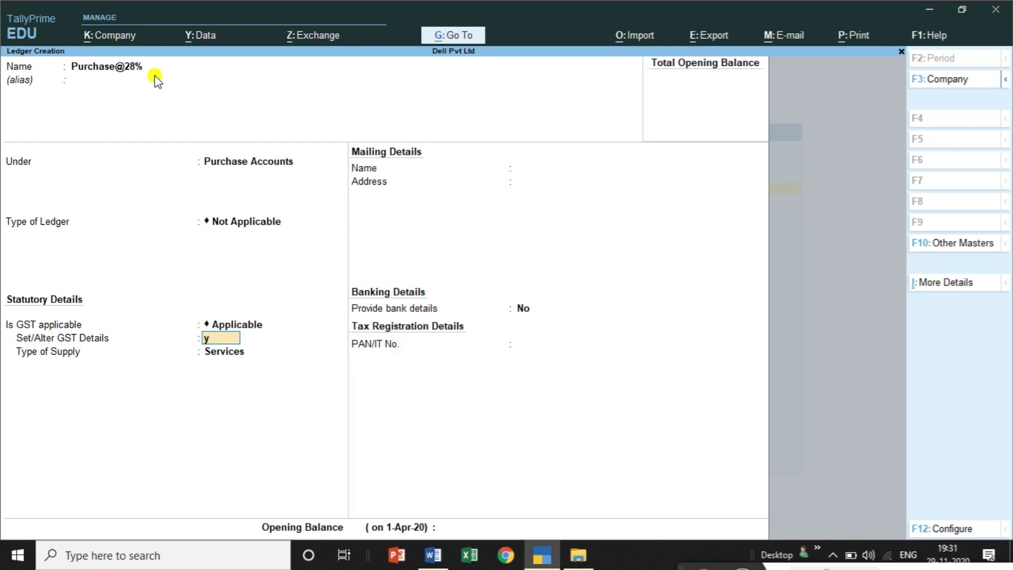
pyautogui.press('Return')
# Set the Purchase@28% ledger's nature of transaction to Purchase Taxable, leaving HSN/SAC details blank and reverse charge at No
pyautogui.press('Return')
pyautogui.press('Return')
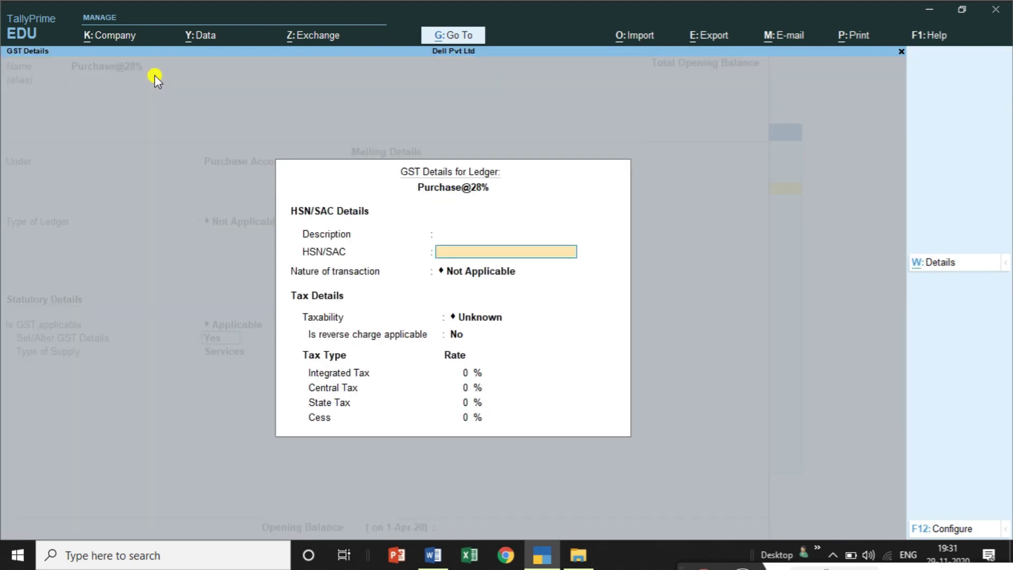
pyautogui.write('Pu')
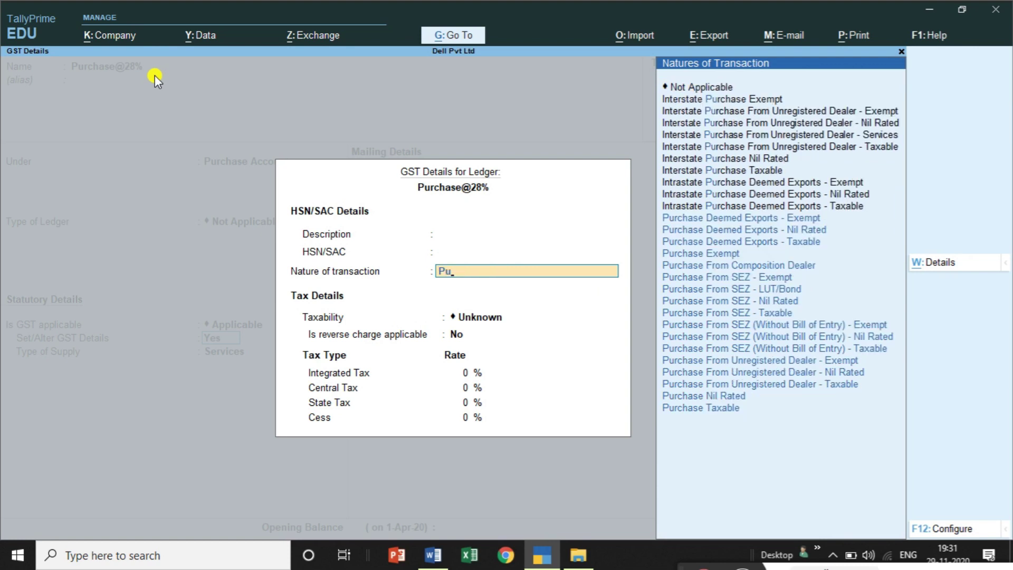
pyautogui.press('Down')
pyautogui.press('Down')
pyautogui.press('Down')
pyautogui.press('Down')
pyautogui.press('Down')
pyautogui.press('Down')
pyautogui.press('Down')
pyautogui.press('Down')
pyautogui.press('Down')
pyautogui.press('Down')
pyautogui.press('Down')
pyautogui.press('Down')
pyautogui.press('Down')
pyautogui.press('Down')
pyautogui.press('Down')
pyautogui.press('Down')
pyautogui.press('Down')
pyautogui.press('Return')
pyautogui.press('Return')
# Set the integrated tax rate to 28% for the Purchase@28% ledger, accepting the derived central and state rates and 0% cess
pyautogui.write('28')
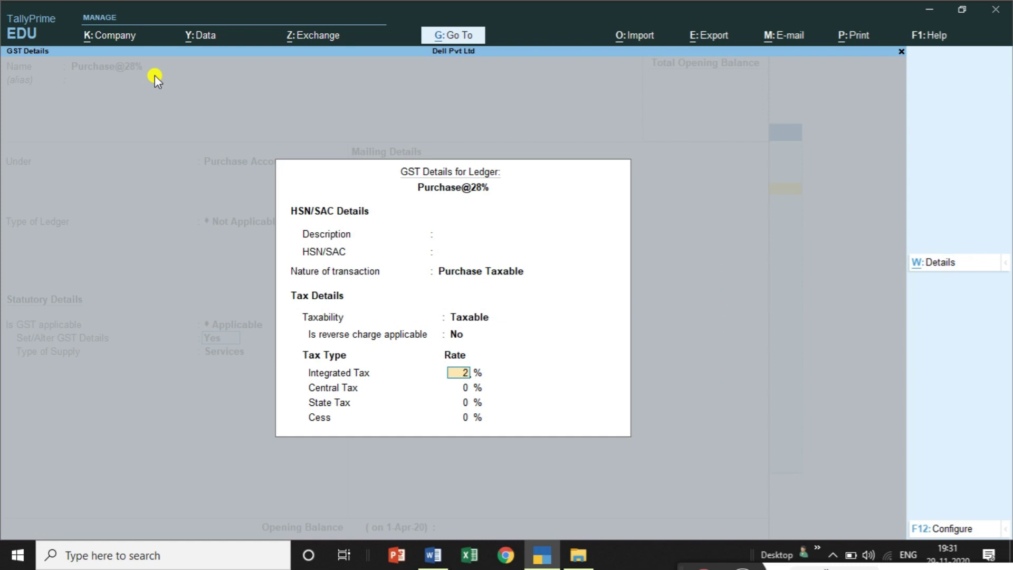
pyautogui.press('Return')
pyautogui.press('Return')
pyautogui.press('Return')
pyautogui.press('Return')
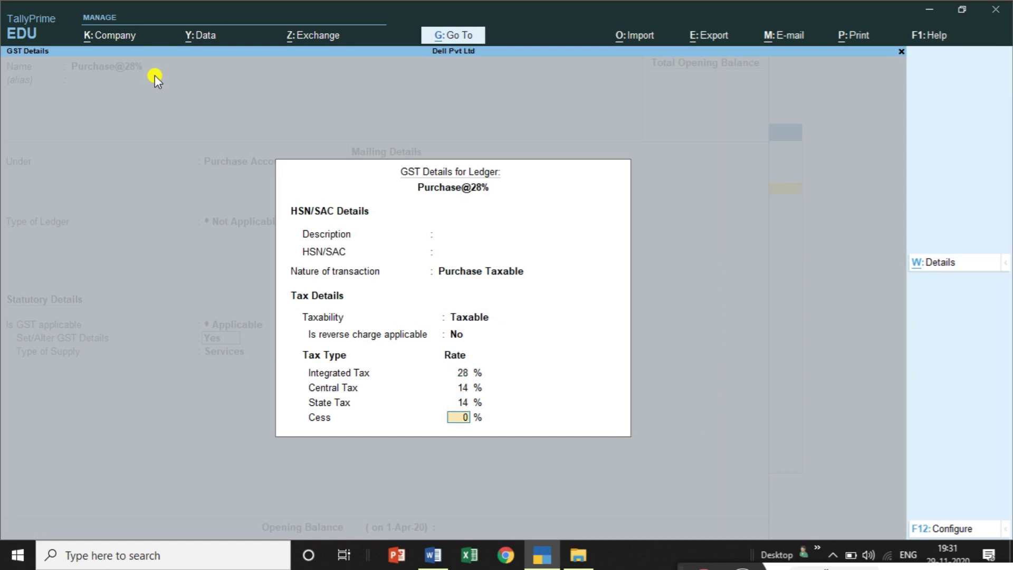
# Set the Purchase@28% ledger's type of supply to Goods and save the ledger without an opening balance
pyautogui.press('Up')
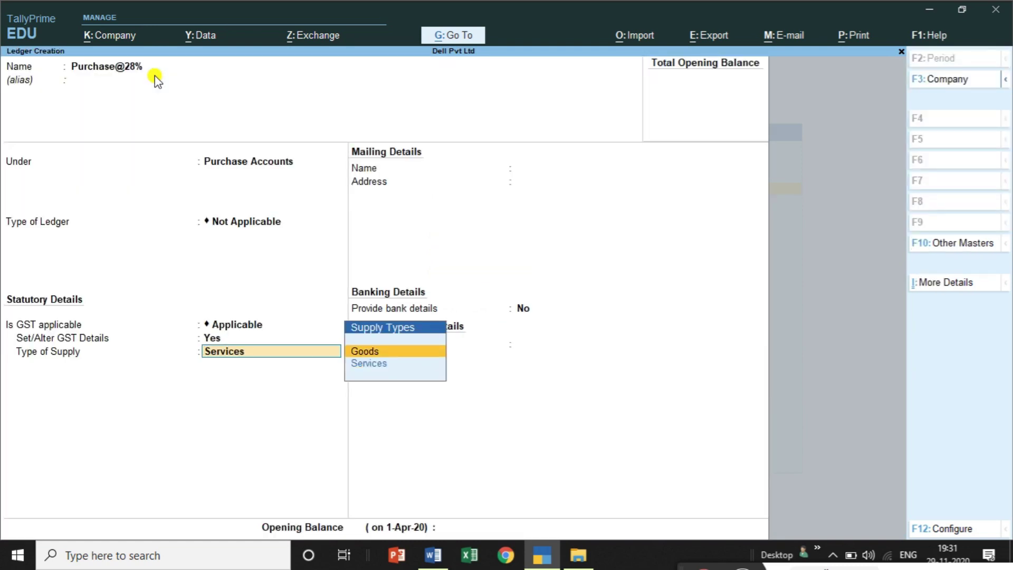
pyautogui.press('Return')
pyautogui.press('Return')
pyautogui.press('Return')
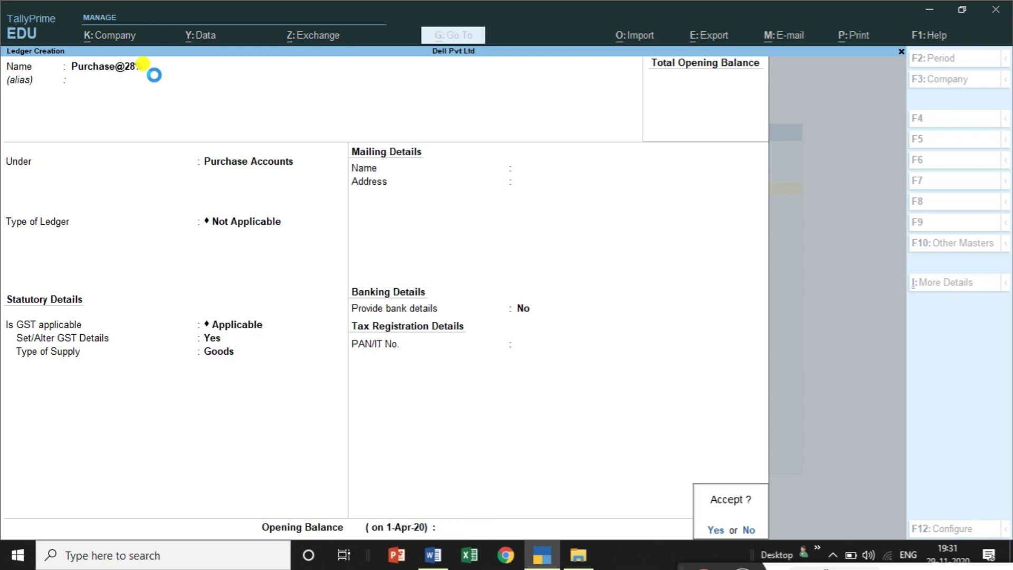
pyautogui.press('Return')
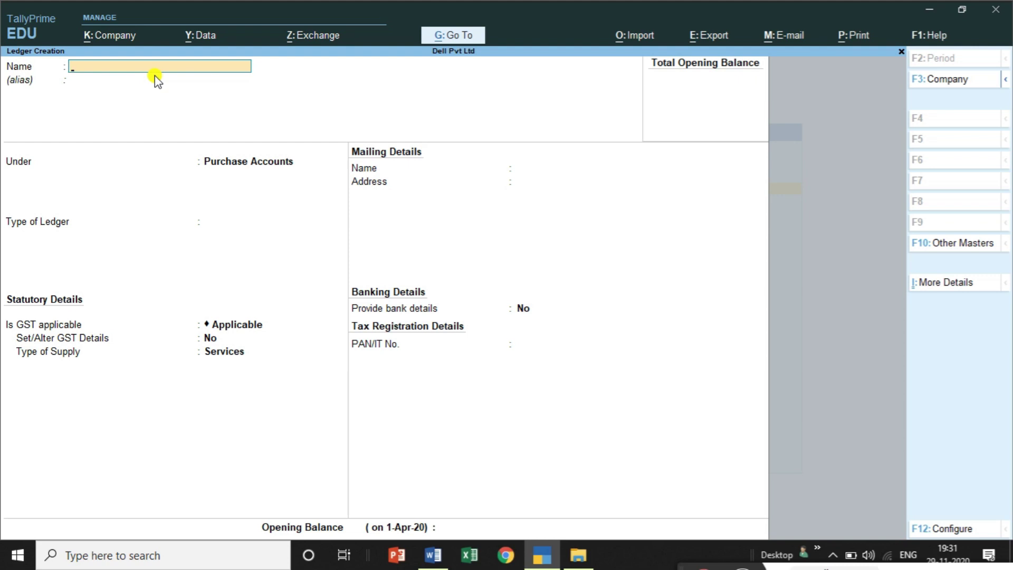
# Name the next ledger Bigbazar and place it under Sundry Creditors, keeping the default bill-by-bill settings and mailing name
pyautogui.write('Bigbazar')
pyautogui.press('Return')
pyautogui.write('S')
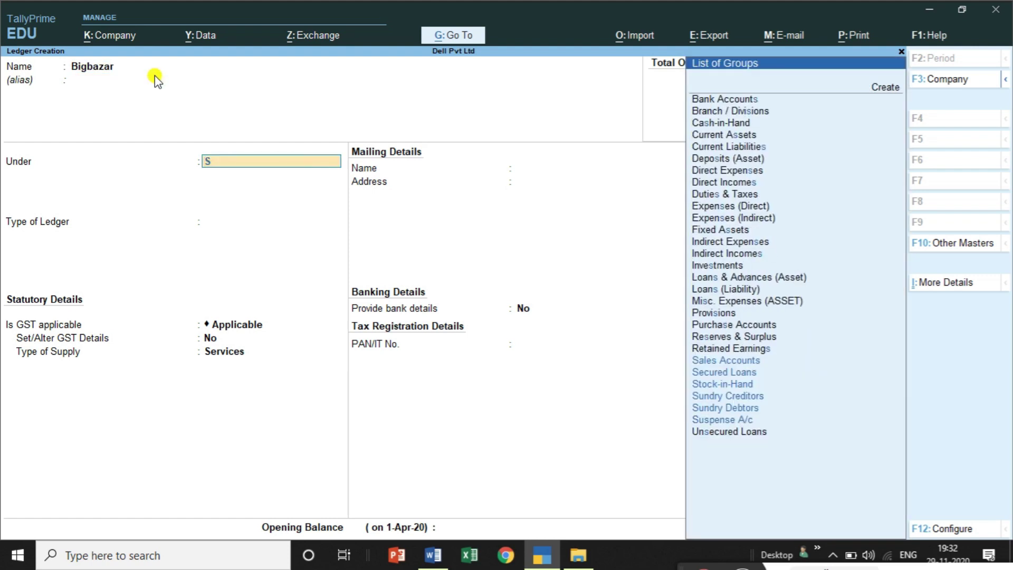
pyautogui.press('Down')
pyautogui.press('Down')
pyautogui.press('Down')
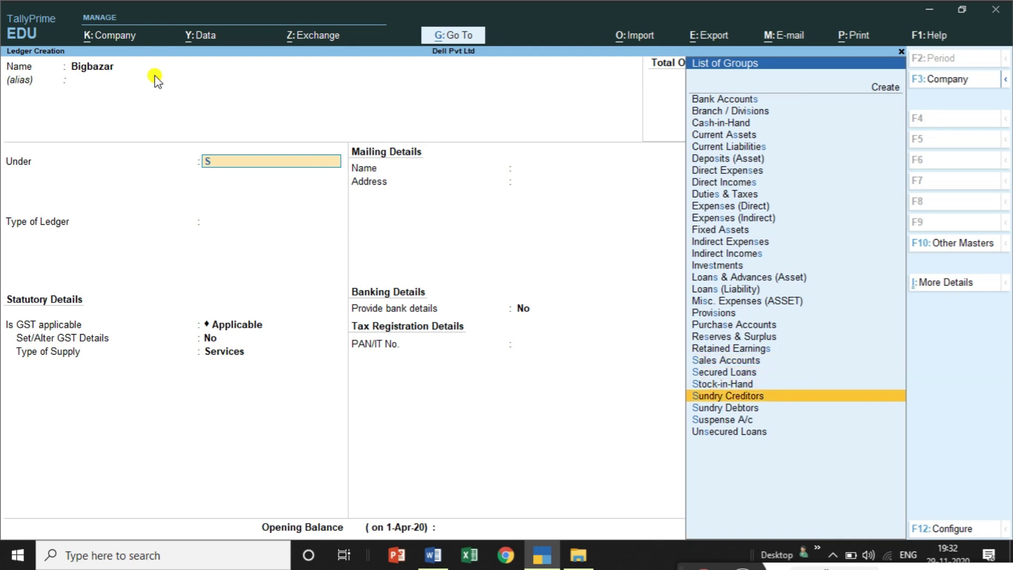
pyautogui.press('Return')
pyautogui.press('Return')
pyautogui.press('Return')
pyautogui.press('Return')
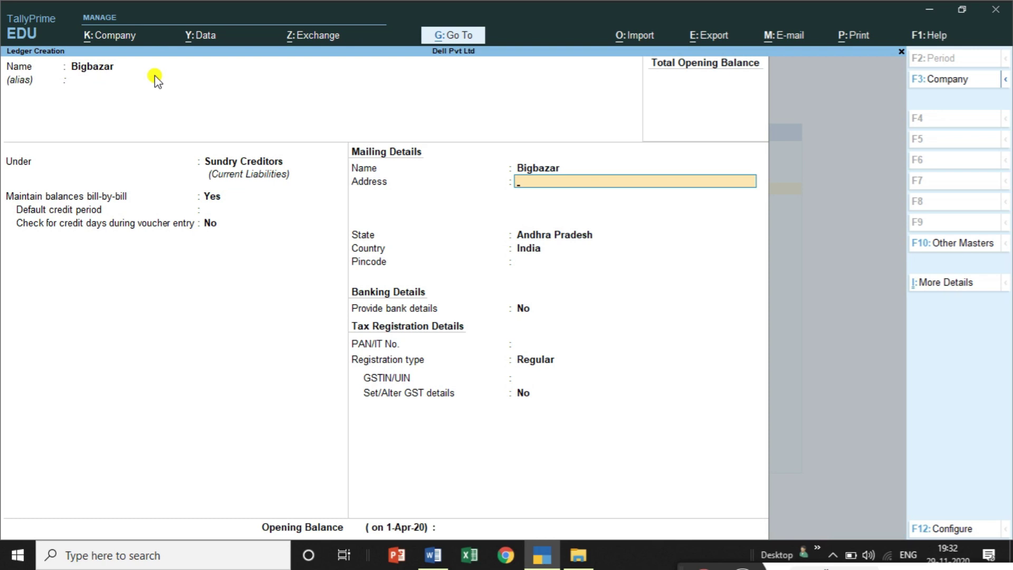
# Enter Bigbazar's mailing address, keeping the state Andhra Pradesh and country India and leaving the pincode blank
pyautogui.write('Vijavada')
pyautogui.press('Return')
pyautogui.write('Ap')
pyautogui.press('Return')
pyautogui.press('Return')
pyautogui.press('Return')
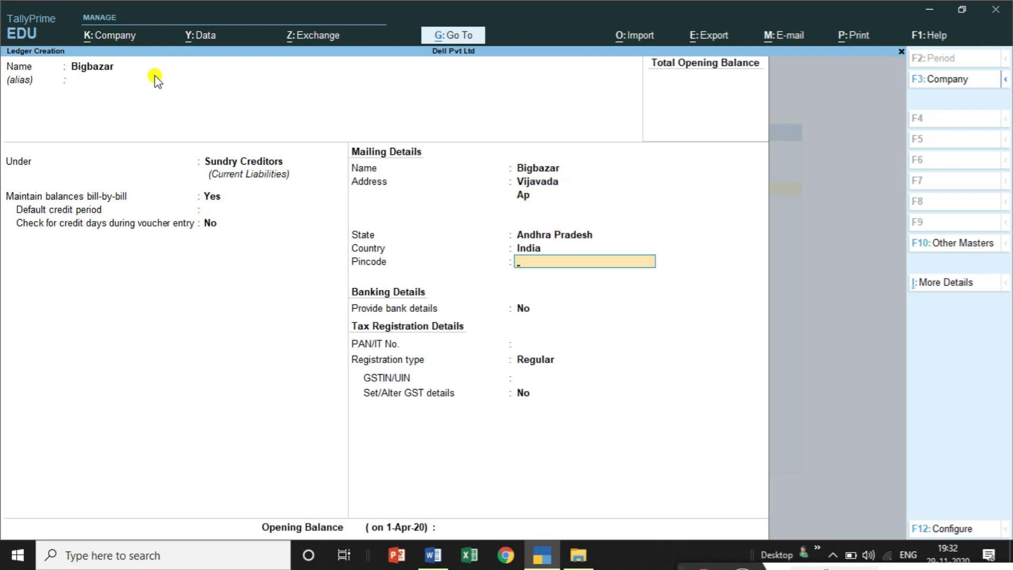
pyautogui.press('Return')
# Keep bank details at No and PAN blank for Bigbazar, and choose Regular as the registration type
pyautogui.press('Return')
pyautogui.press('Return')
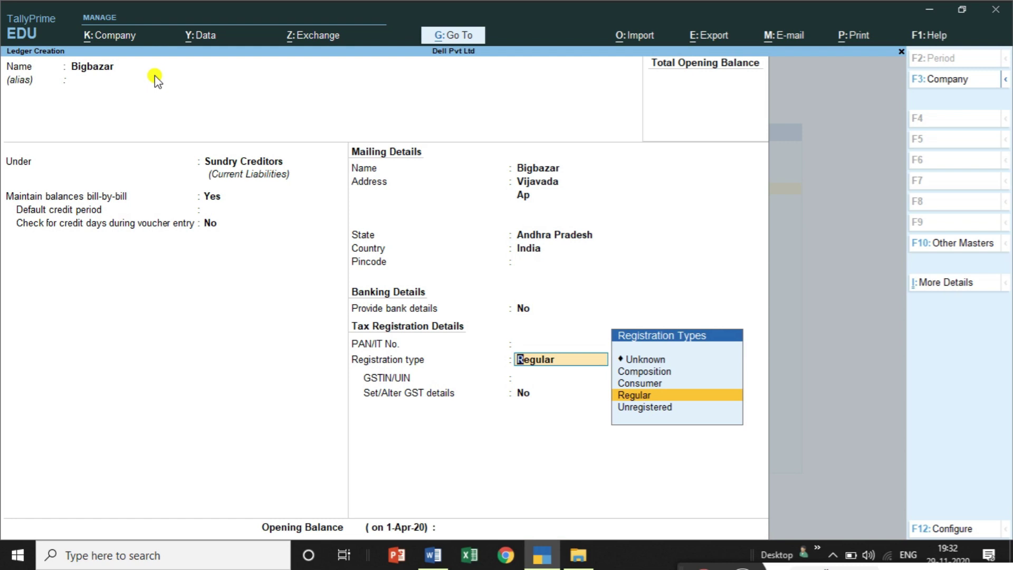
pyautogui.press('Down')
pyautogui.press('Up')
pyautogui.press('Return')
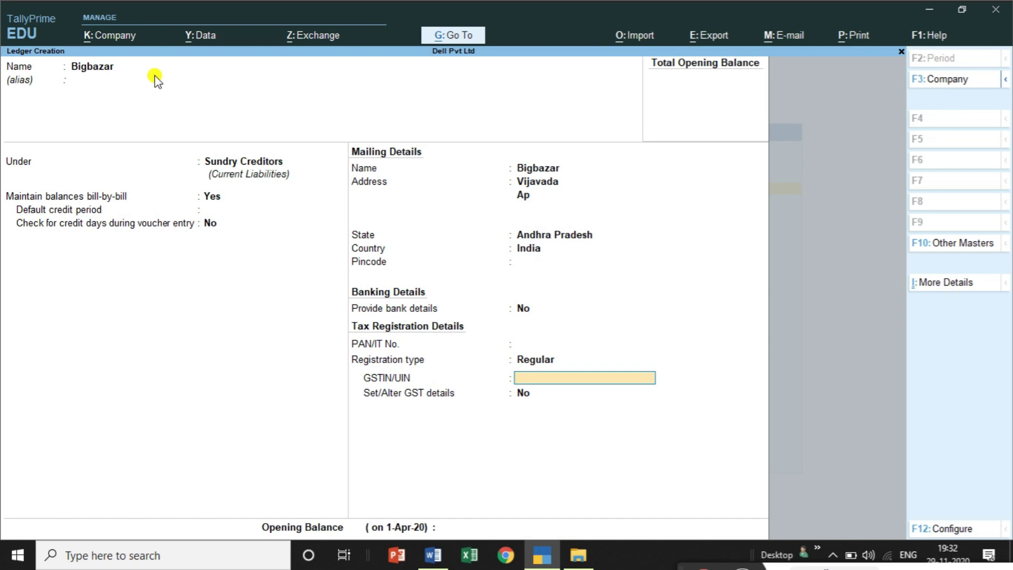
# Set Set/Alter GST details to Yes for Bigbazar, accept the default GST details with GSTIN/UIN blank, and save the ledger
pyautogui.press('Return')
pyautogui.press('Return')
pyautogui.write('yes')
pyautogui.press('Return')
pyautogui.press('Return')
pyautogui.press('Return')
pyautogui.press('Return')
pyautogui.press('Return')
pyautogui.press('Return')
pyautogui.press('Return')
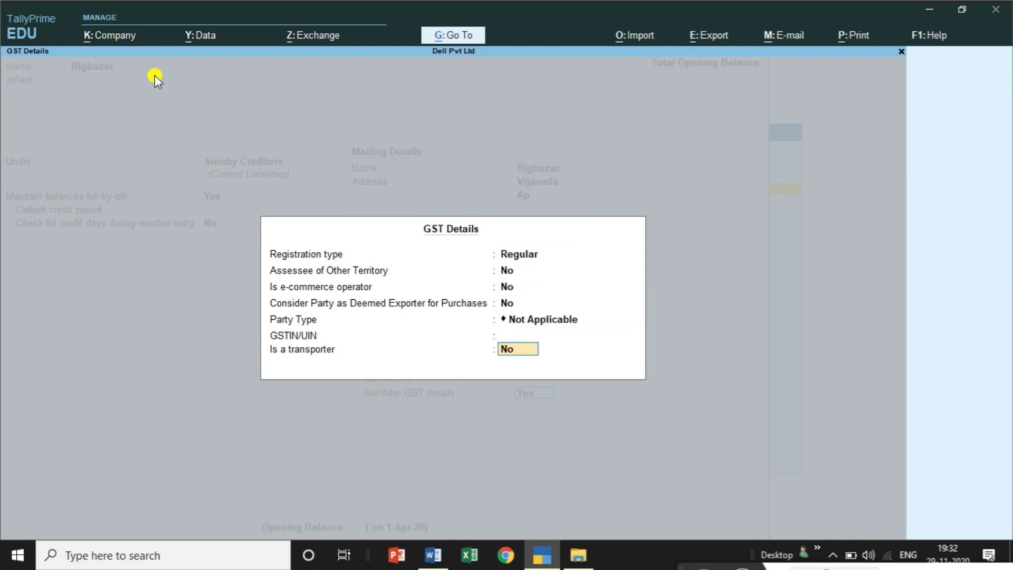
pyautogui.press('Return')
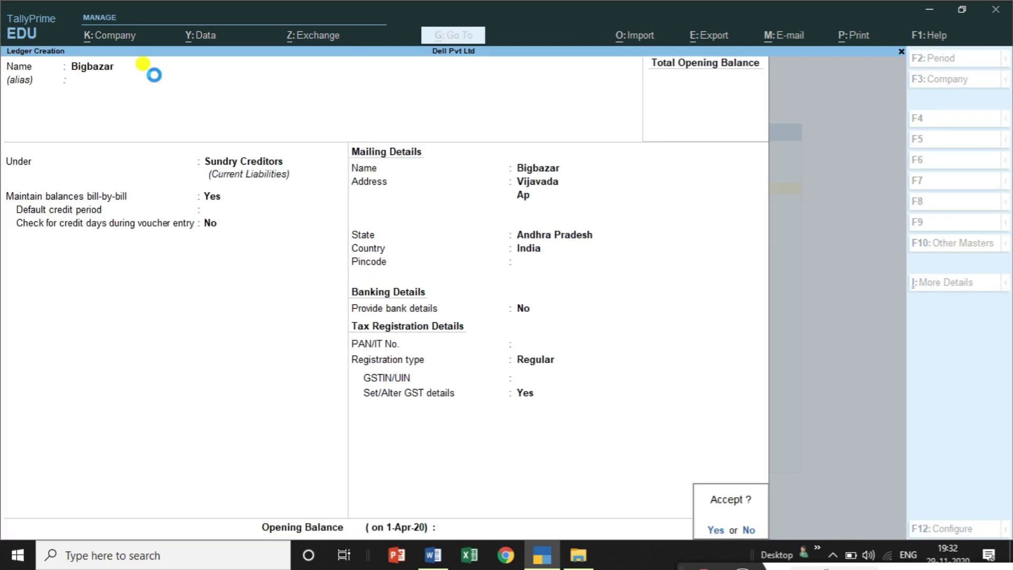
pyautogui.press('Return')
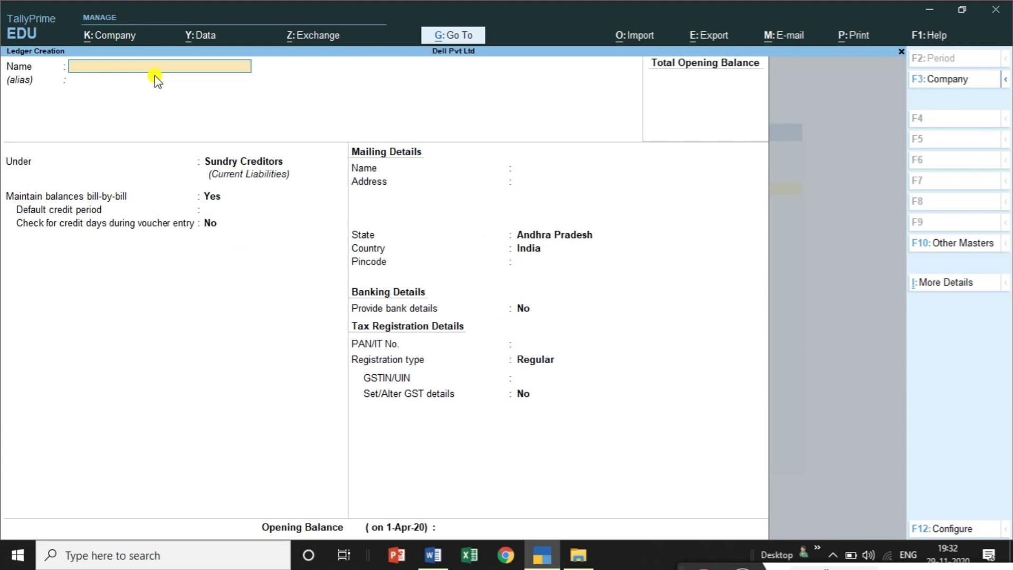
# Leave ledger creation and examine the existing ledgers in the ledger alteration list
pyautogui.press('Escape')
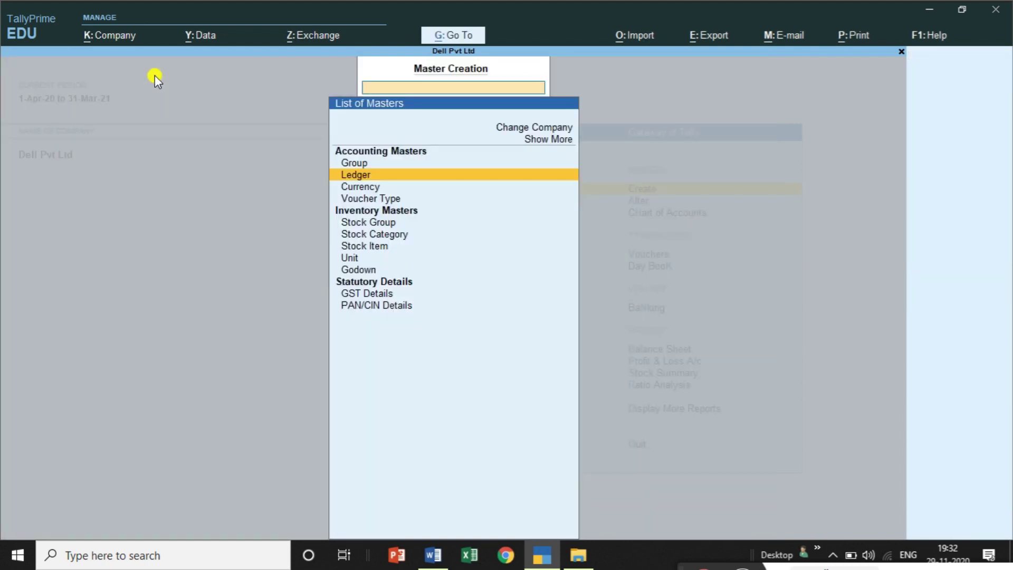
pyautogui.press('Escape')
pyautogui.press('Down')
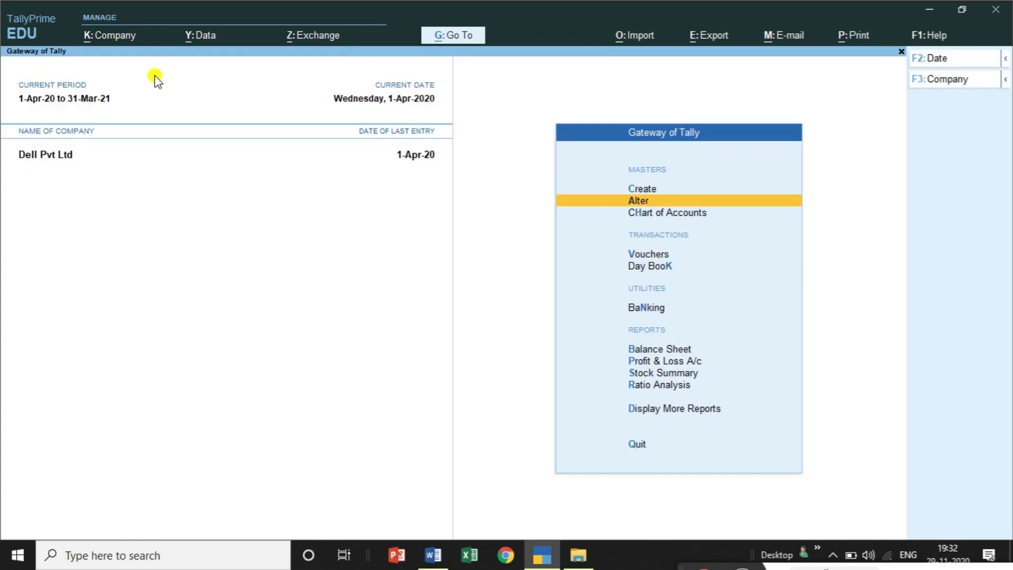
pyautogui.press('Return')
pyautogui.press('Down')
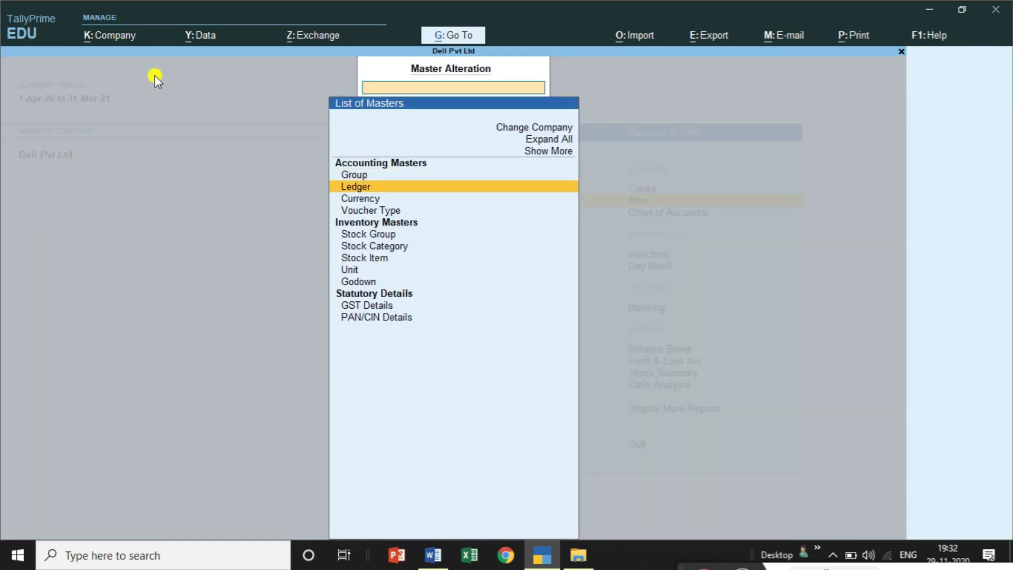
pyautogui.press('Return')
pyautogui.press('Down')
pyautogui.press('Down')
pyautogui.press('Down')
pyautogui.press('Down')
pyautogui.press('Down')
pyautogui.press('Down')
pyautogui.press('Down')
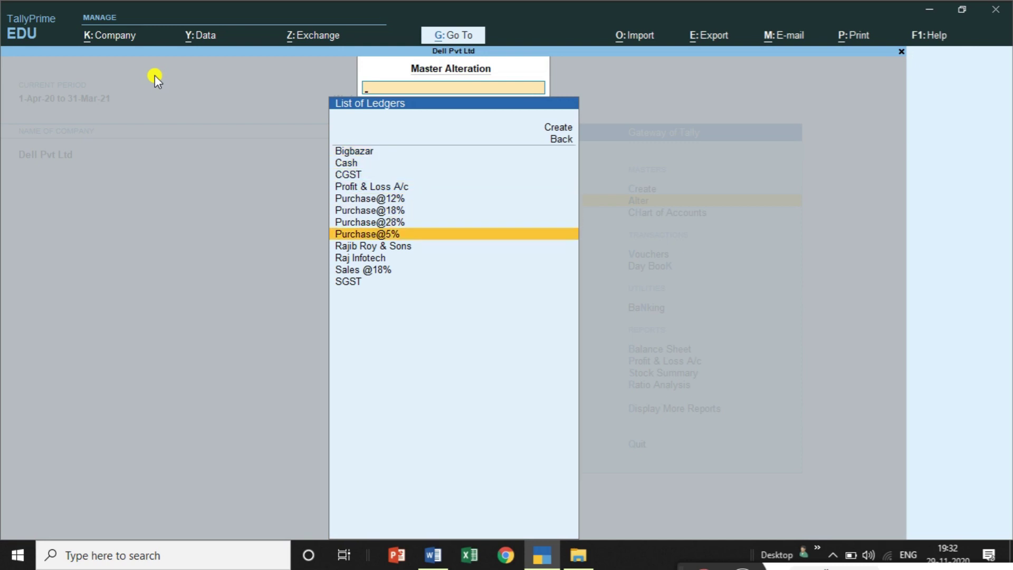
pyautogui.press('Down')
pyautogui.press('Down')
pyautogui.press('Down')
pyautogui.press('Down')
# Open the CGST ledger for alteration and check its group, type of duty and tax type
pyautogui.press('Up')
pyautogui.press('Up')
pyautogui.press('Up')
pyautogui.press('Up')
pyautogui.press('Up')
pyautogui.press('Up')
pyautogui.press('Up')
pyautogui.press('Up')
pyautogui.press('Up')
pyautogui.press('Return')
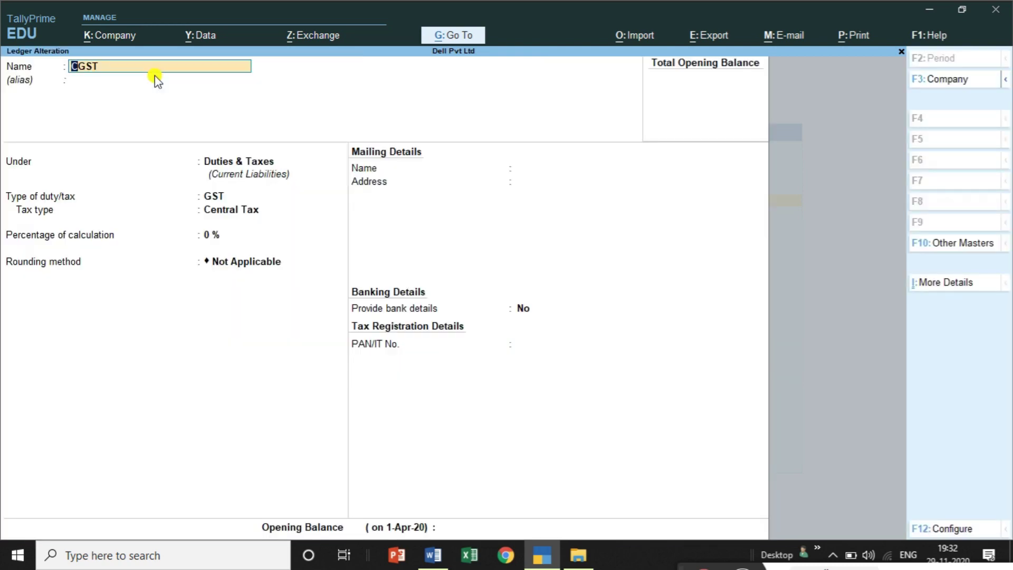
pyautogui.press('Return')
pyautogui.press('Return')
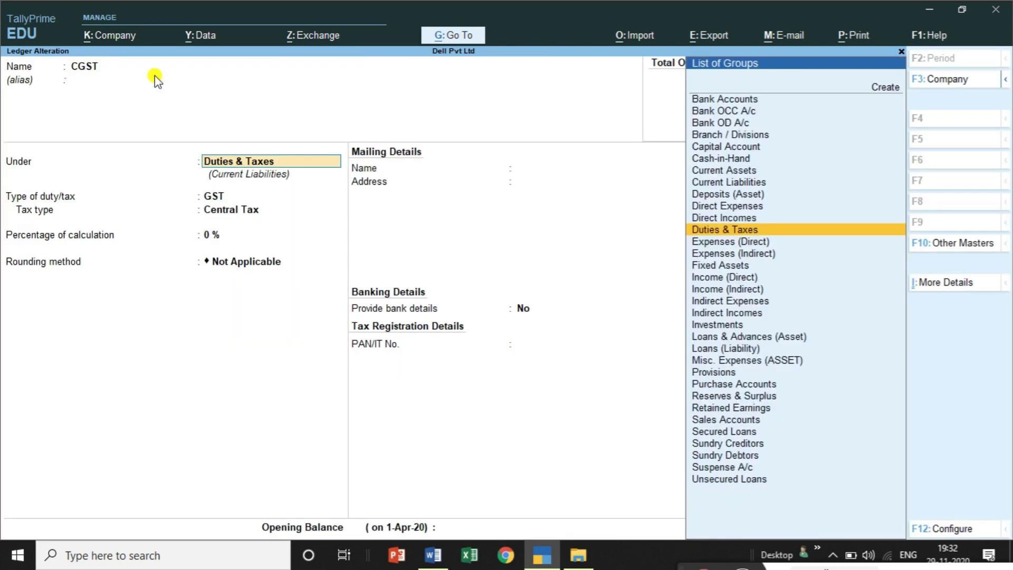
pyautogui.press('Return')
pyautogui.press('Return')
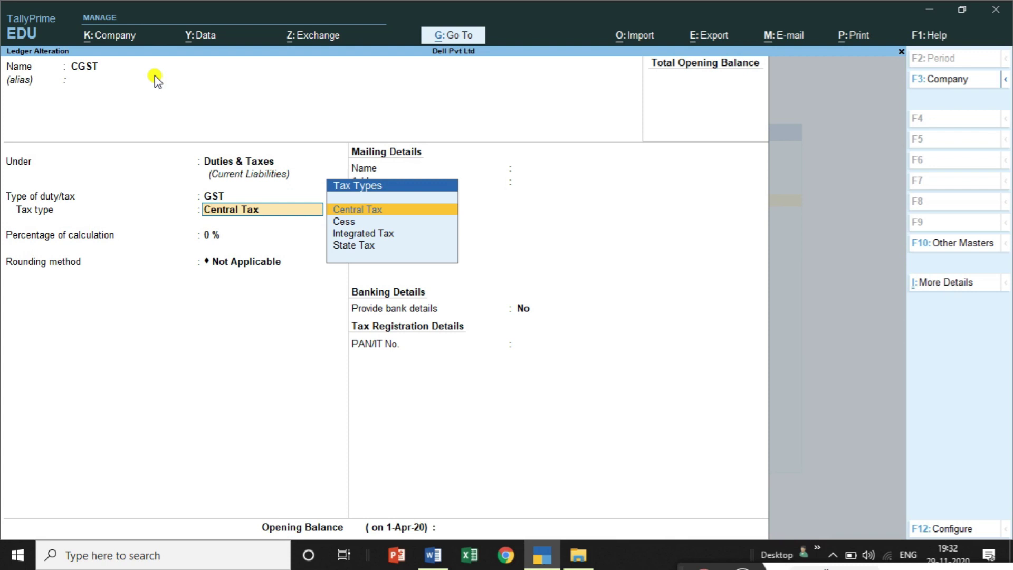
# Recheck CGST's group and tax type, check its calculation percentage and rounding method, and accept the ledger
pyautogui.press('BackSpace')
pyautogui.press('BackSpace')
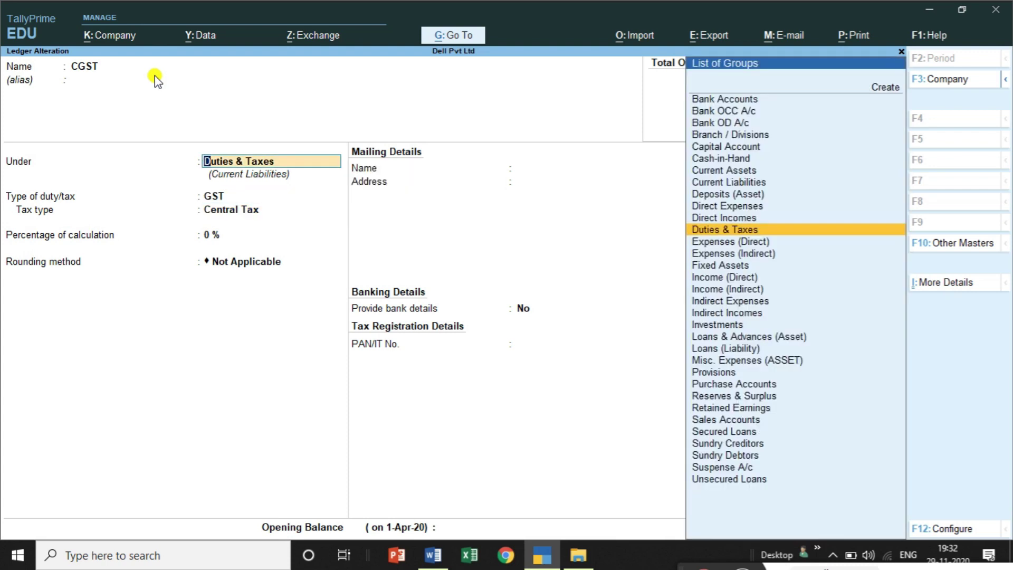
pyautogui.press('Return')
pyautogui.press('Return')
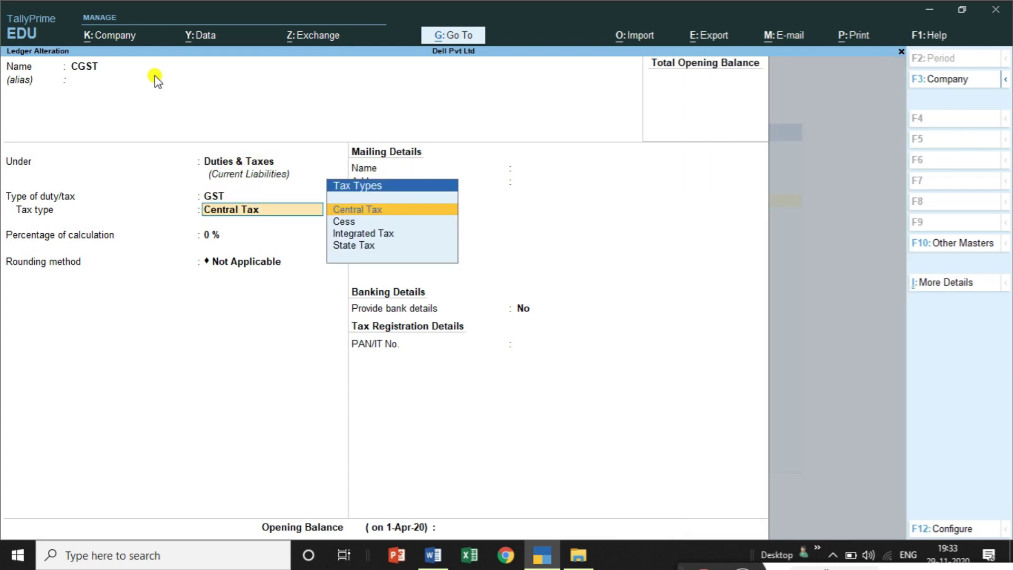
pyautogui.press('Return')
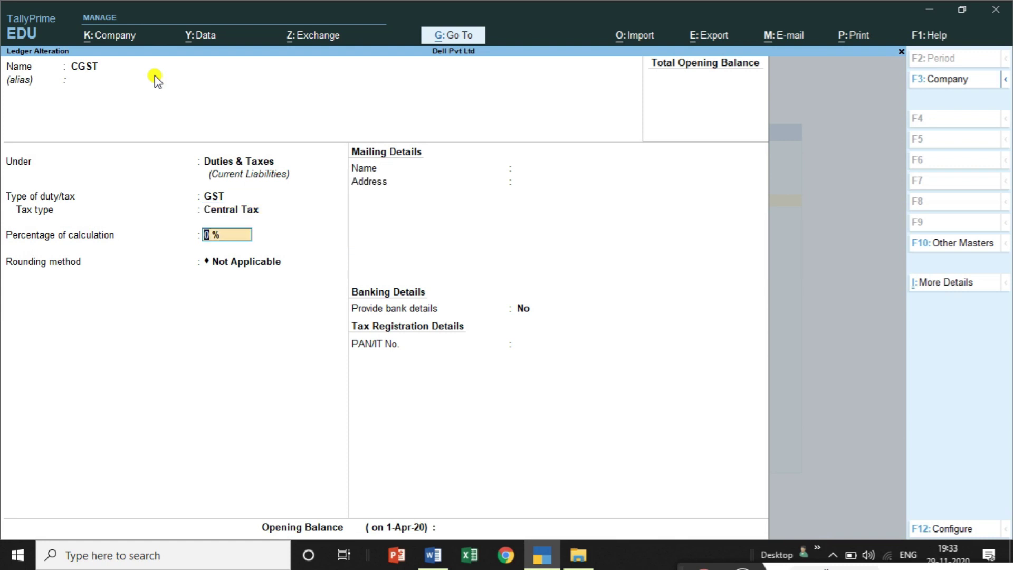
pyautogui.press('Return')
pyautogui.press('Return')
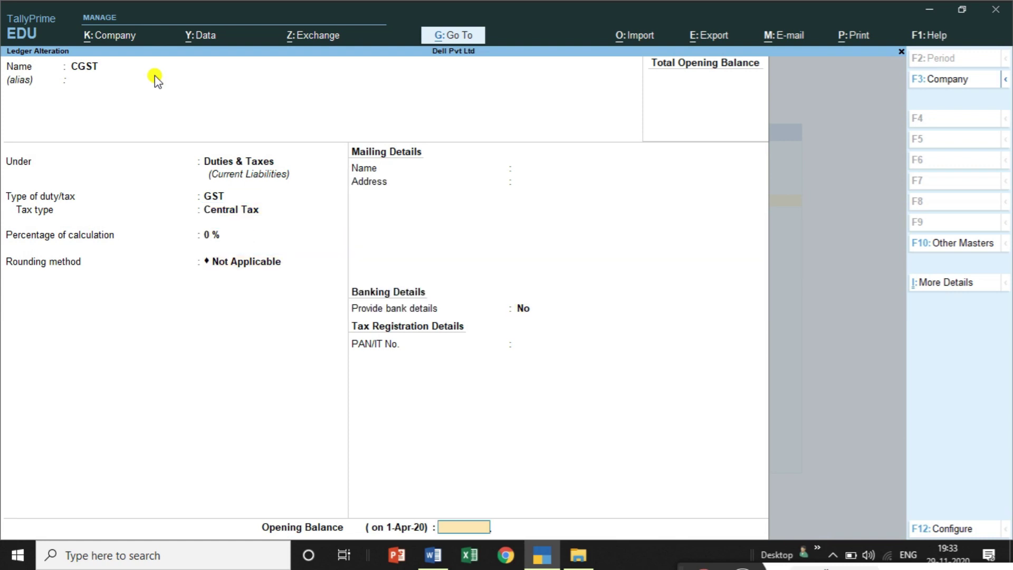
pyautogui.press('Return')
pyautogui.press('Return')
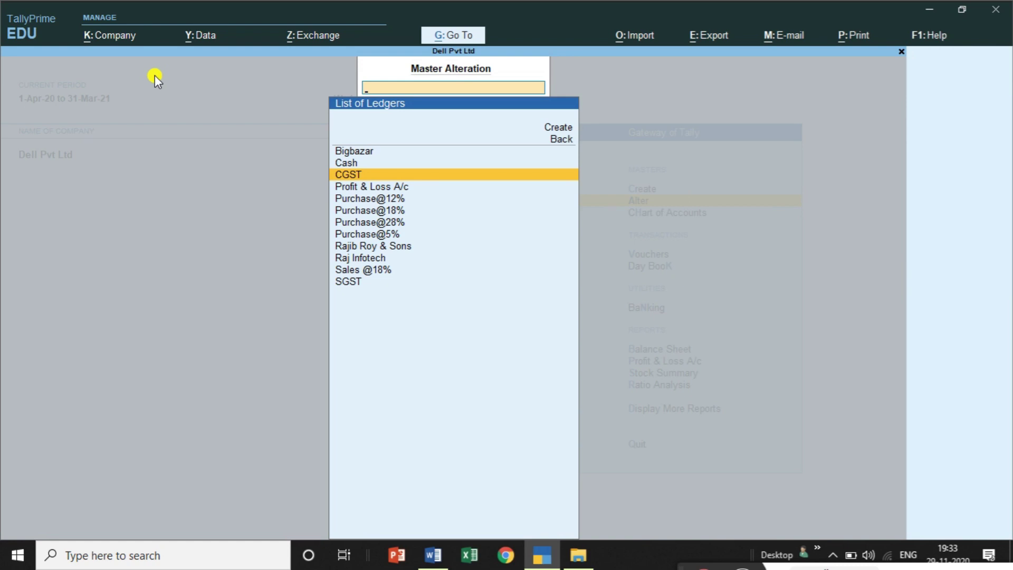
# Open the SGST ledger for alteration and check its name and group
pyautogui.press('Down')
pyautogui.press('Down')
pyautogui.press('Down')
pyautogui.press('Down')
pyautogui.press('Down')
pyautogui.press('Down')
pyautogui.press('Down')
pyautogui.press('Down')
pyautogui.press('Down')
pyautogui.press('Return')
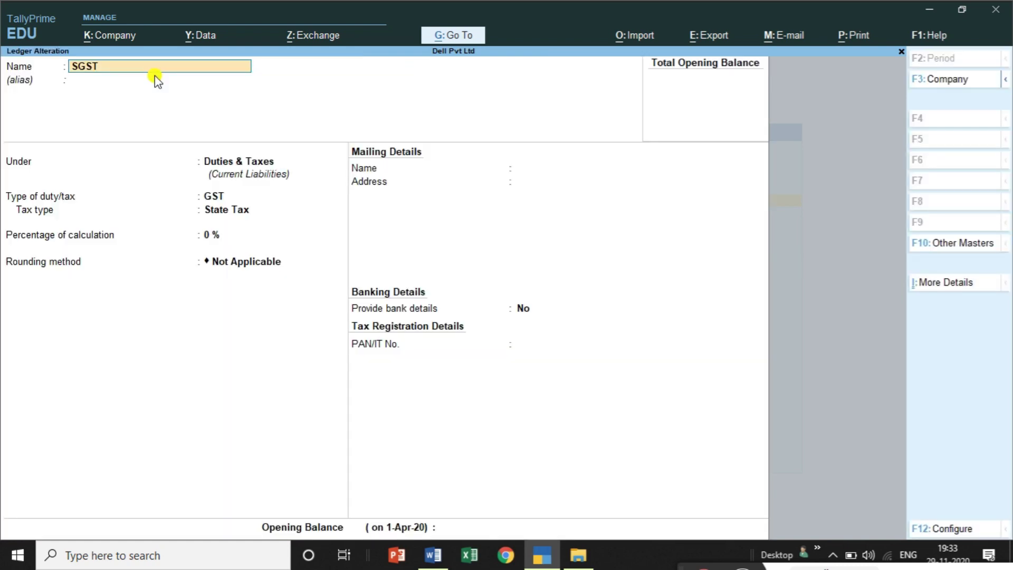
pyautogui.press('Return')
pyautogui.press('Return')
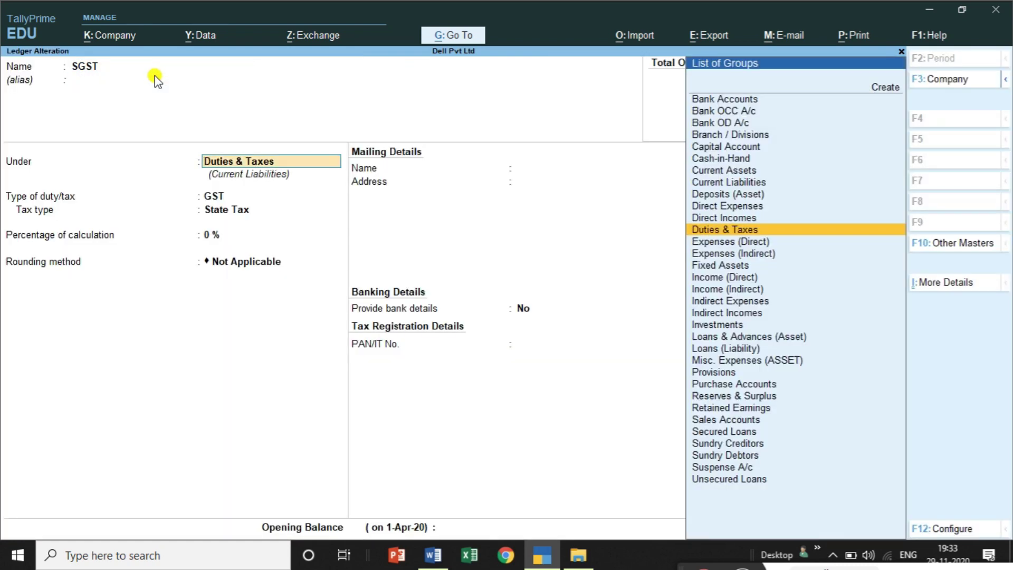
pyautogui.click(155, 75)
pyautogui.press('Up')
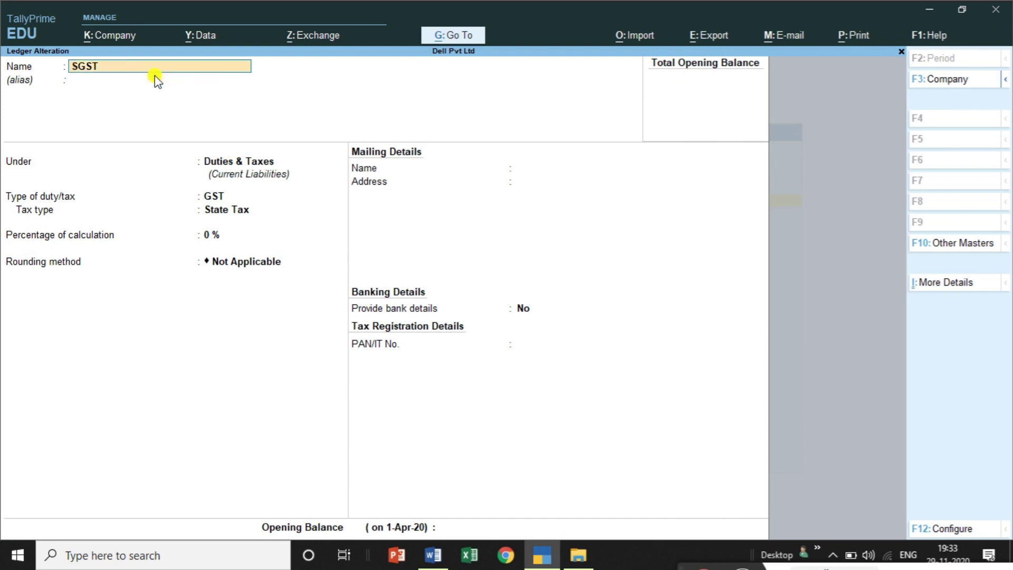
# Check SGST's duty type, tax type and remaining tax settings, accept the ledger and leave master alteration
pyautogui.press('Return')
pyautogui.press('Return')
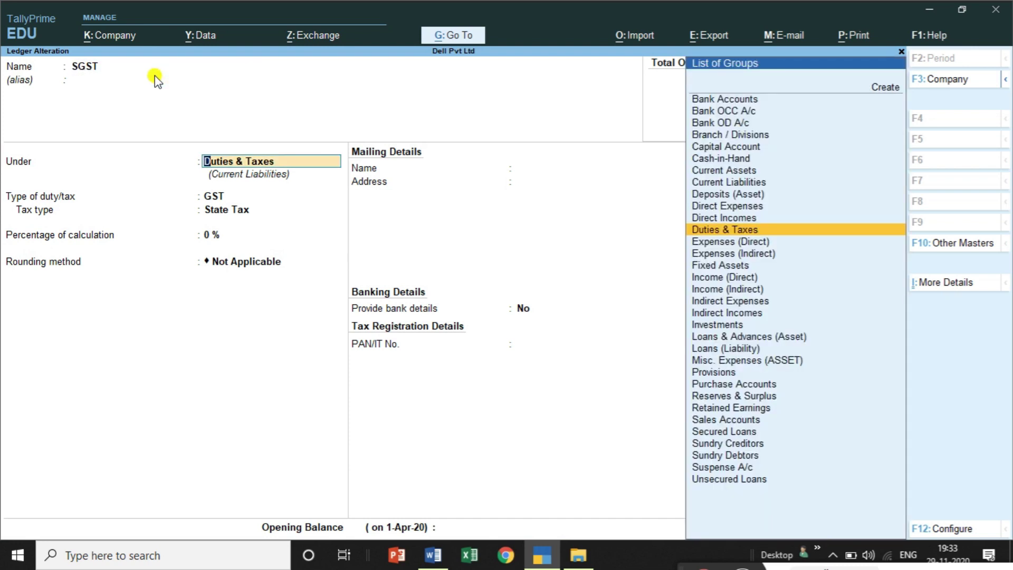
pyautogui.press('Return')
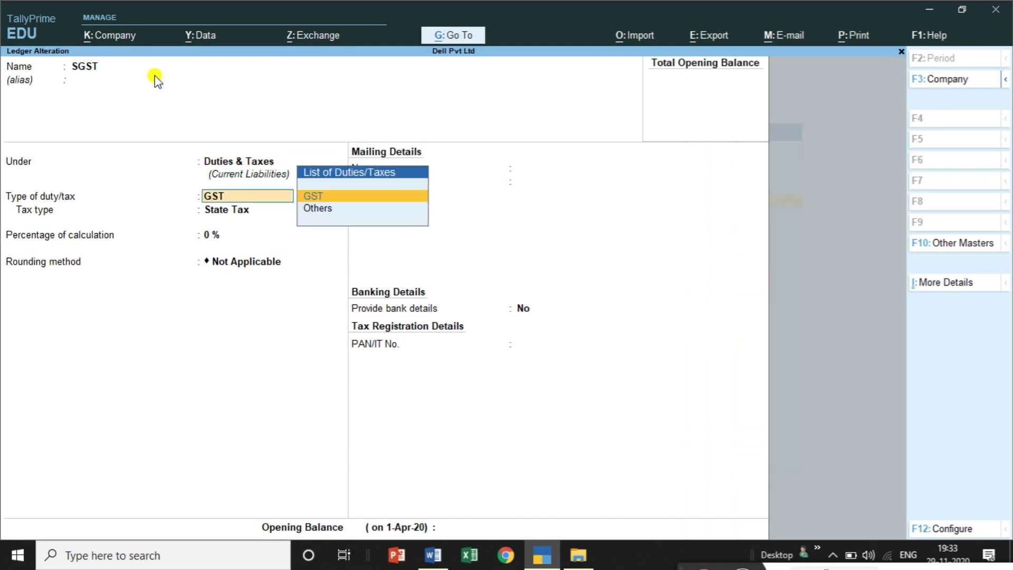
pyautogui.press('Return')
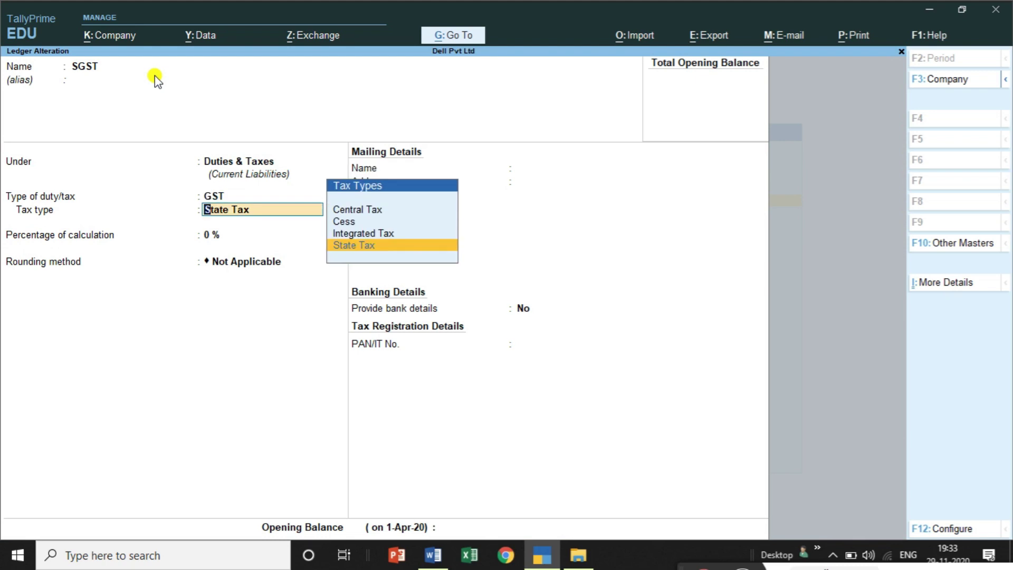
pyautogui.press('Return')
pyautogui.press('Return')
pyautogui.press('Return')
pyautogui.press('Return')
pyautogui.press('Return')
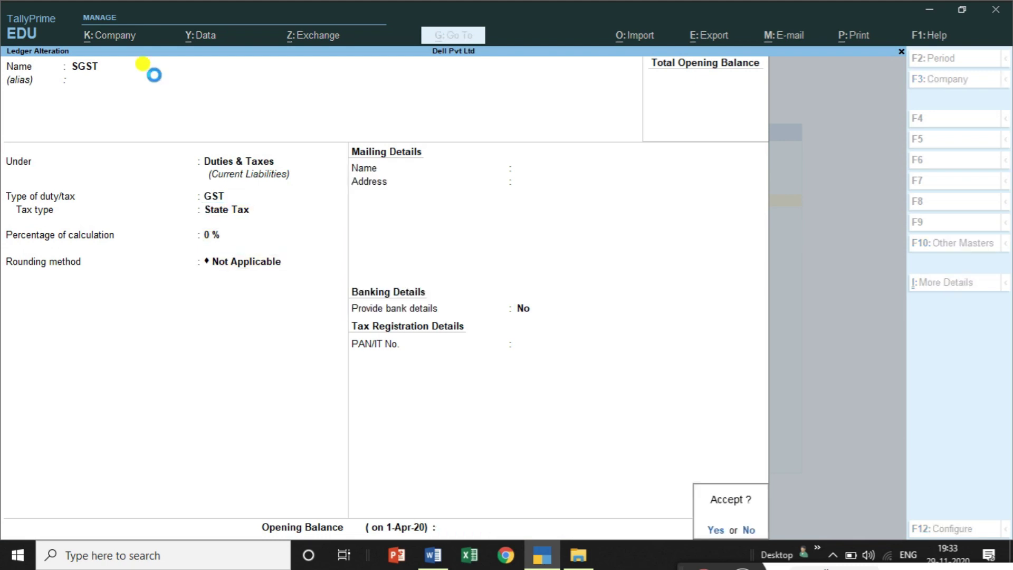
pyautogui.press('y')
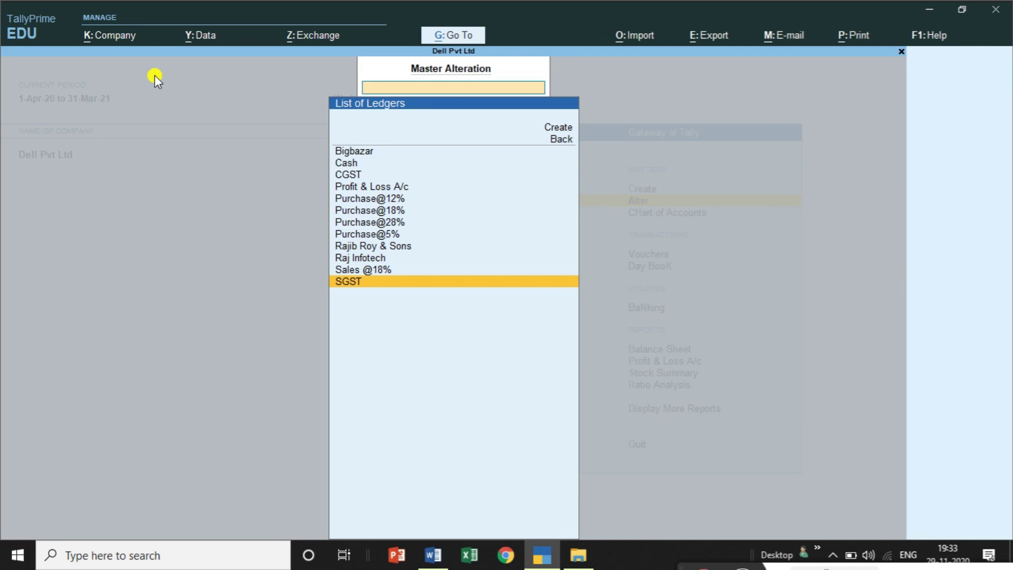
pyautogui.press('Escape')
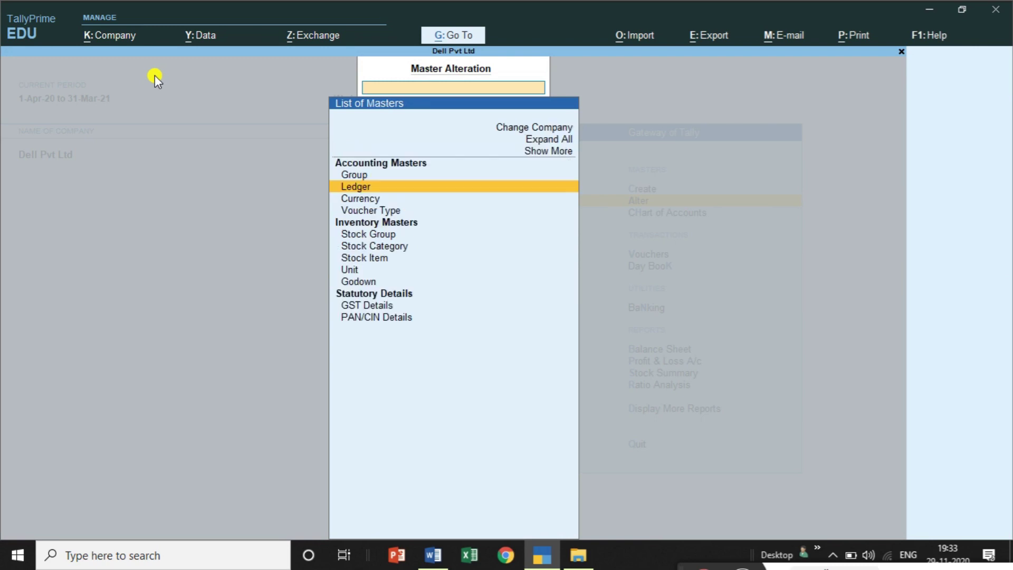
pyautogui.press('Escape')
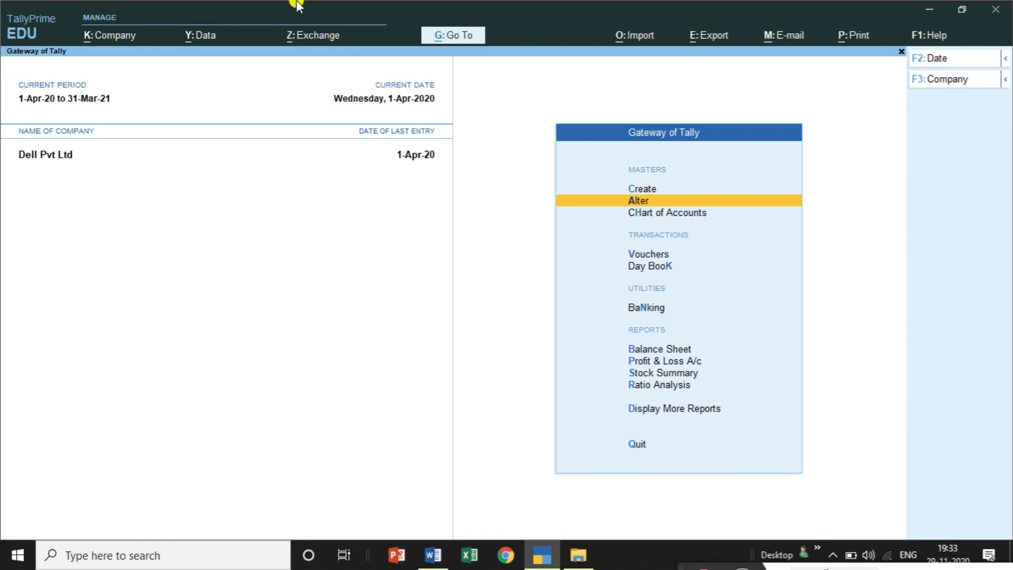
# Start creating a stock item named Milkpowder under the Primary group
pyautogui.click(647, 188)
pyautogui.press('Down')
pyautogui.press('Down')
pyautogui.press('Down')
pyautogui.press('Down')
pyautogui.press('Down')
pyautogui.press('Down')
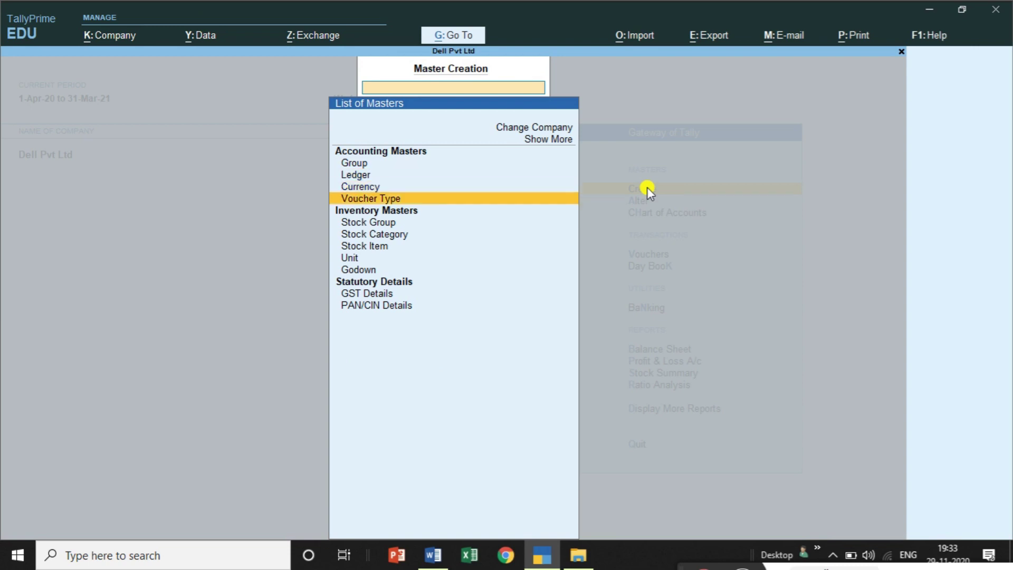
pyautogui.press('Down')
pyautogui.press('Return')
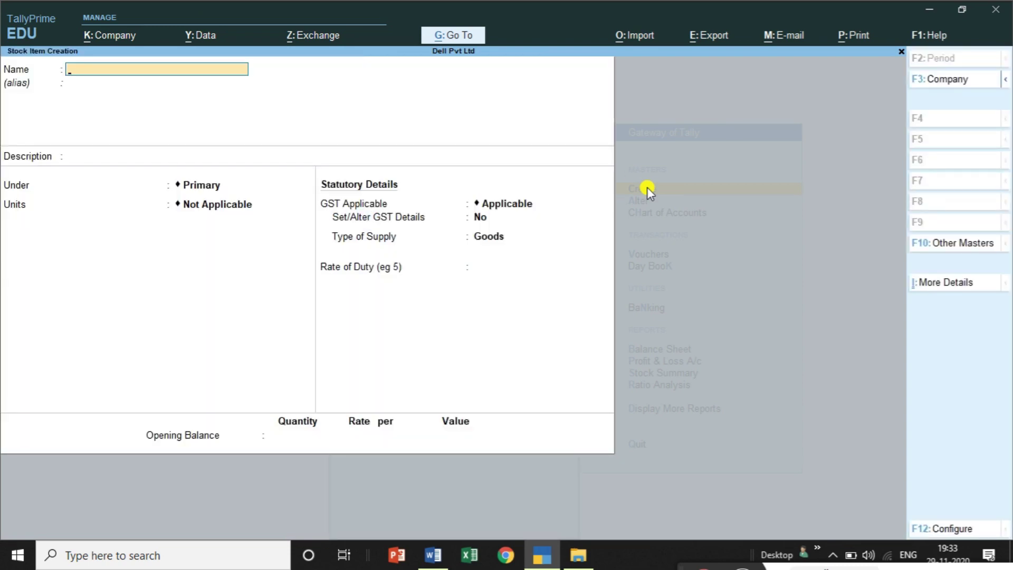
pyautogui.write('Milkpowder')
pyautogui.press('Return')
pyautogui.press('Return')
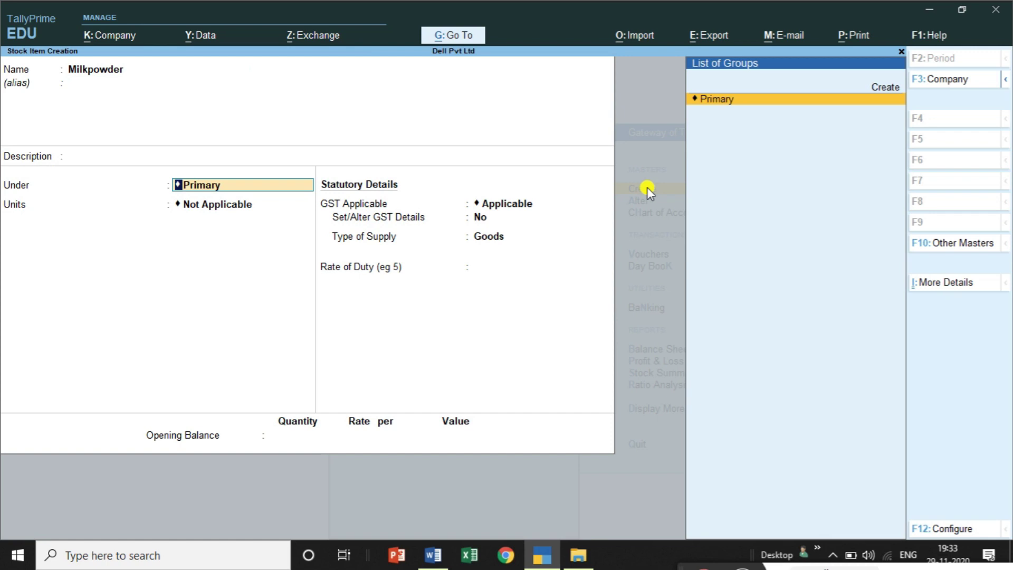
pyautogui.press('Return')
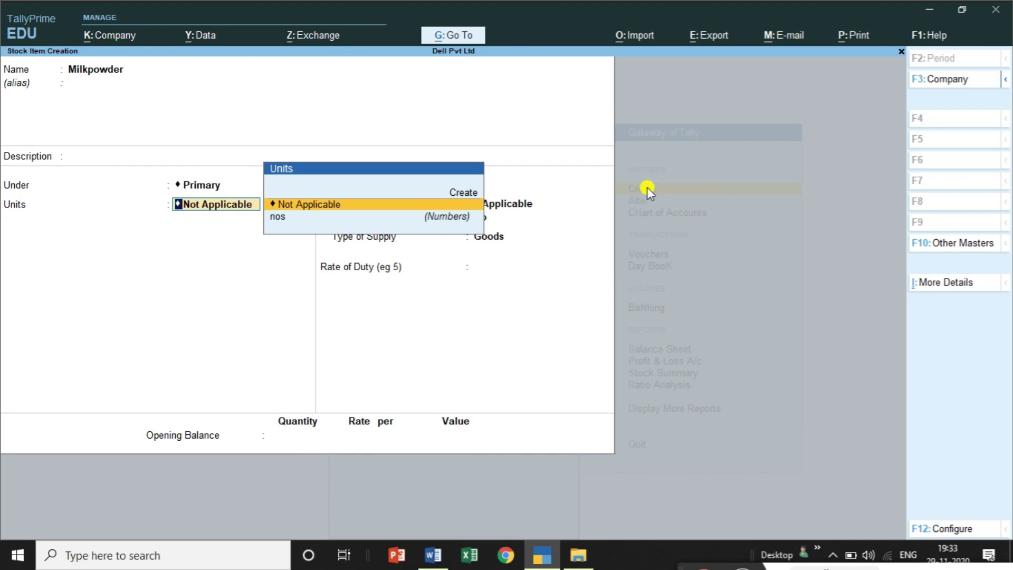
# Create a new simple unit for Milkpowder with the symbol kgs and the formal name Killograms
pyautogui.press('Up')
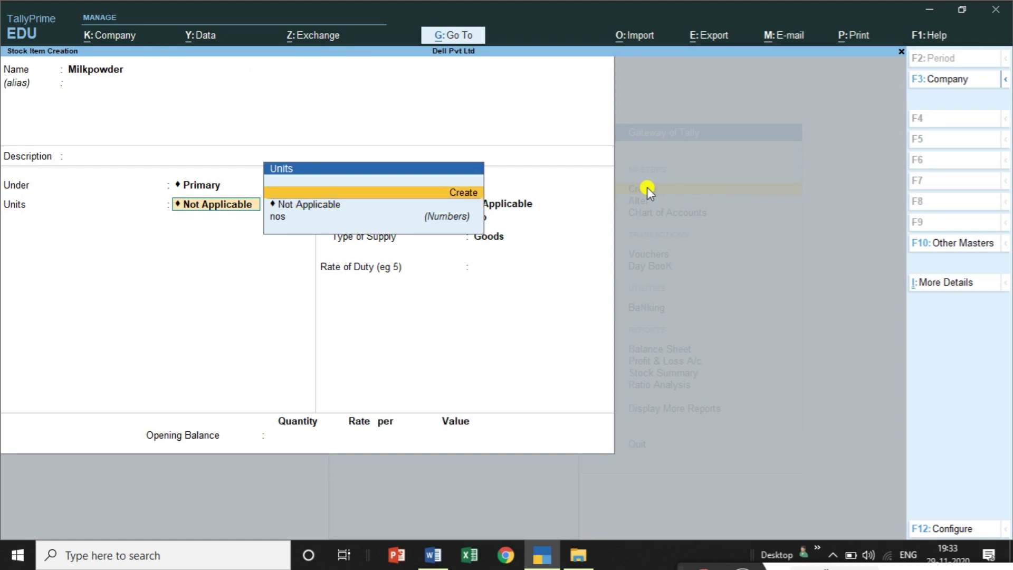
pyautogui.click(464, 191)
pyautogui.write('kgs')
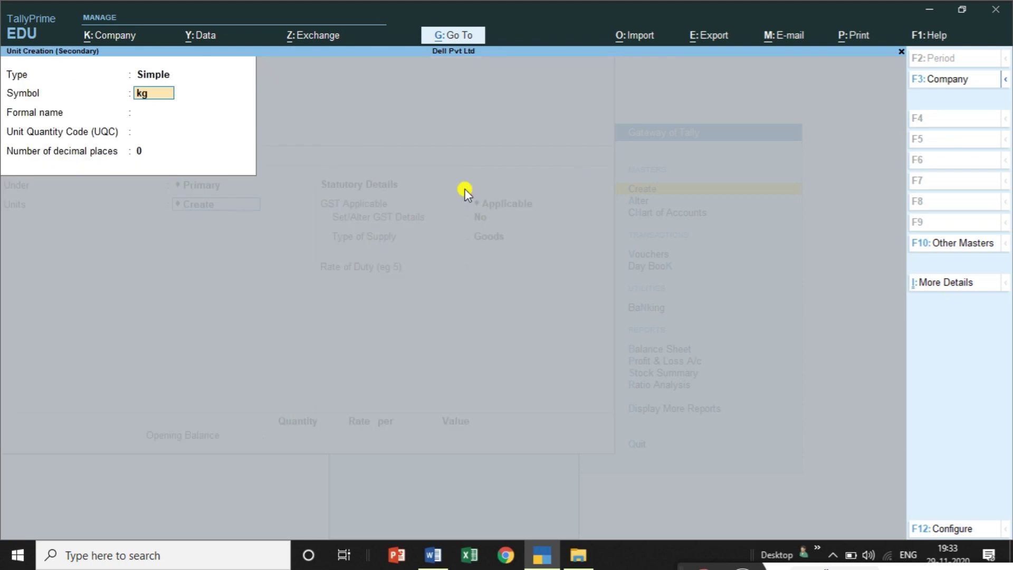
pyautogui.press('Return')
pyautogui.write('Killo')
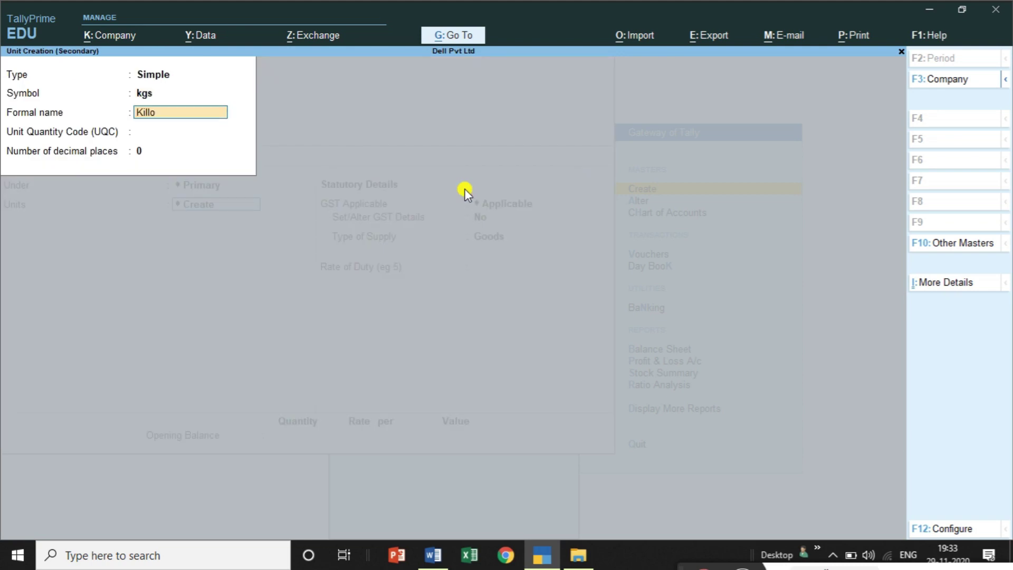
pyautogui.write('grams')
pyautogui.press('Return')
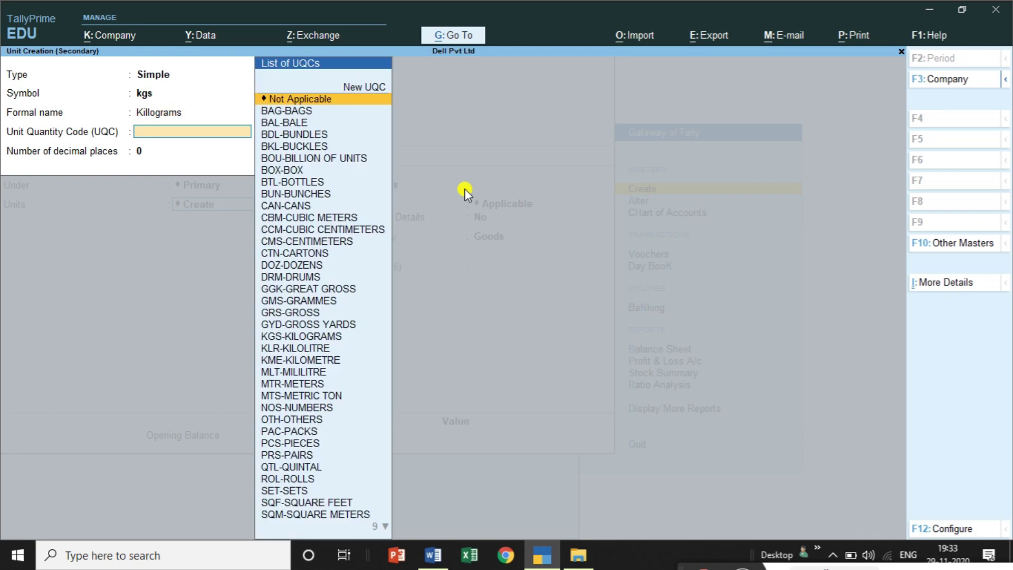
# Assign the unit quantity code KGS-KILOGRAMS with 2 decimal places to the kgs unit and save it
pyautogui.write('k')
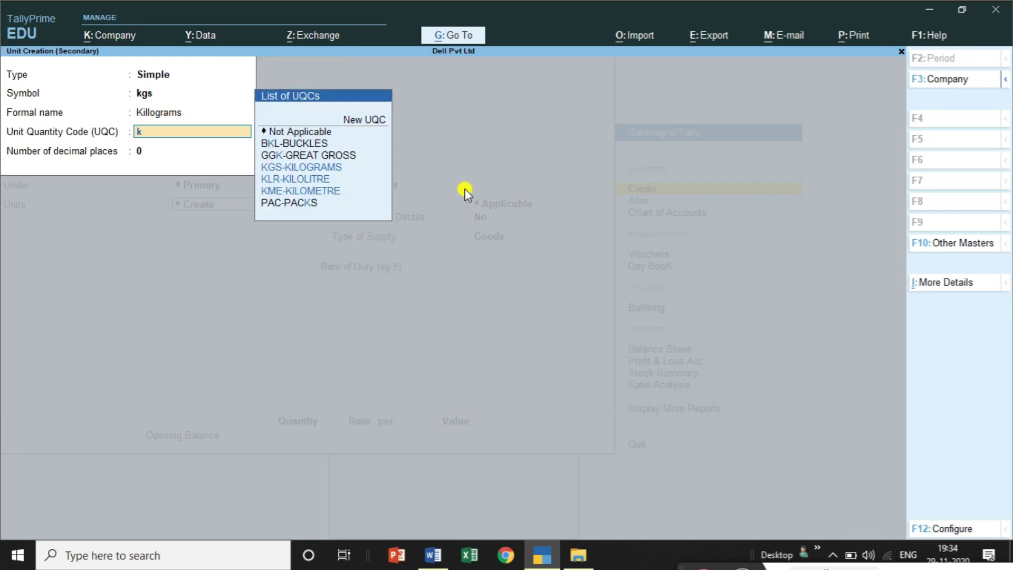
pyautogui.write('g')
pyautogui.press('Return')
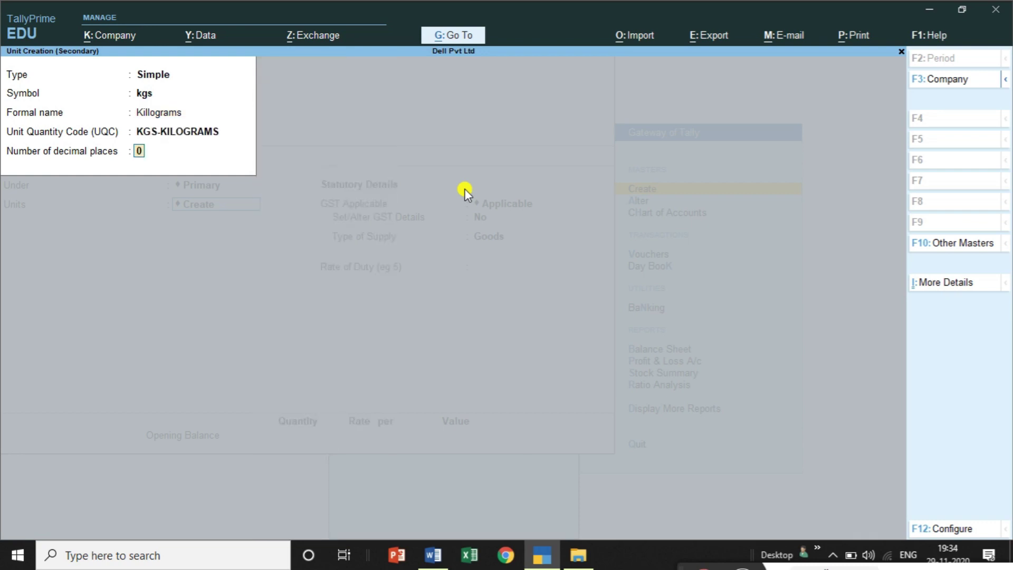
pyautogui.write('2')
pyautogui.press('Return')
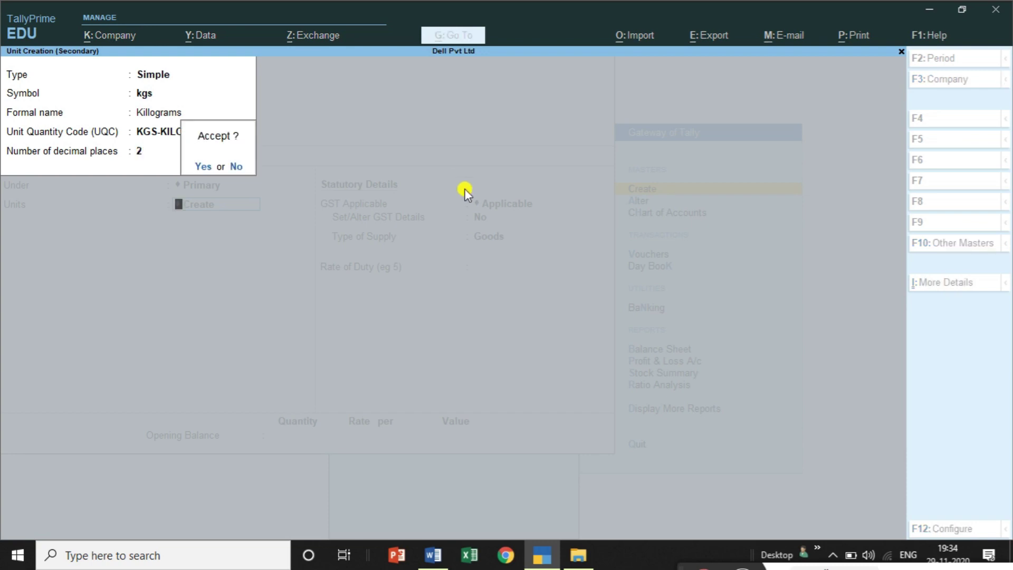
pyautogui.press('y')
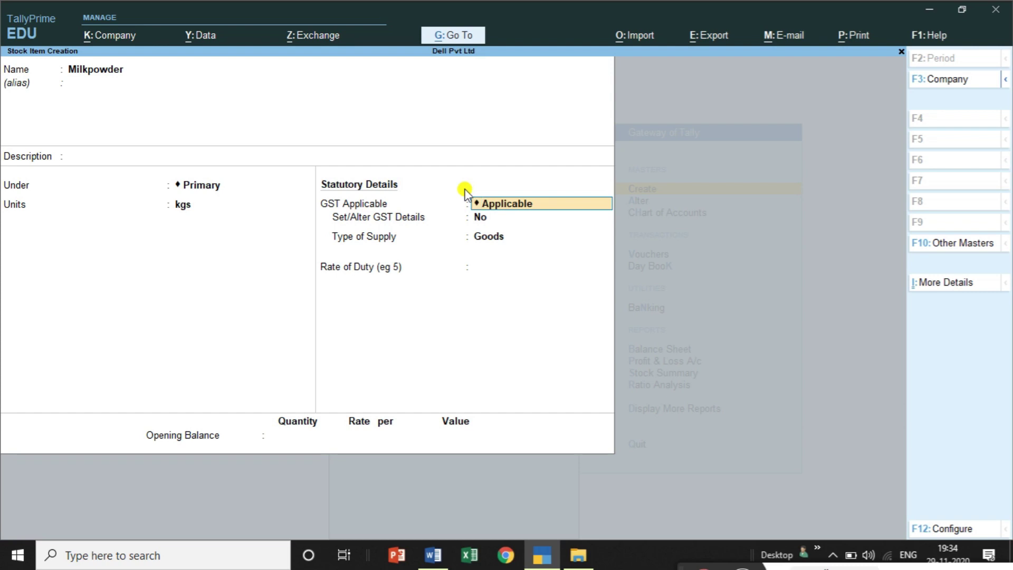
# Keep GST applicable for Milkpowder, set Set/Alter GST Details to Yes, and enter description Milkpowder and HSN/SAC 87654
pyautogui.press('Return')
pyautogui.write('yes')
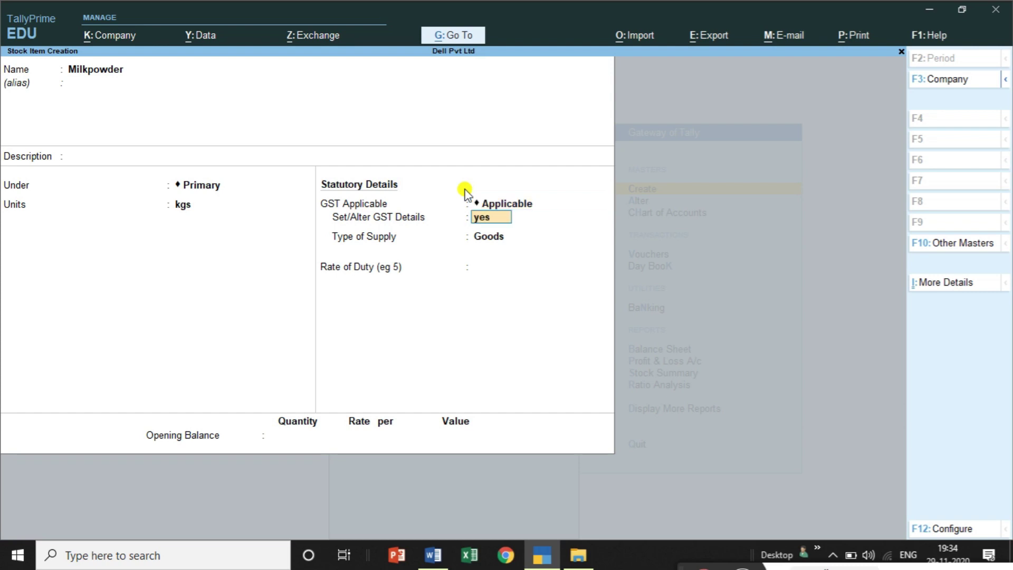
pyautogui.press('Return')
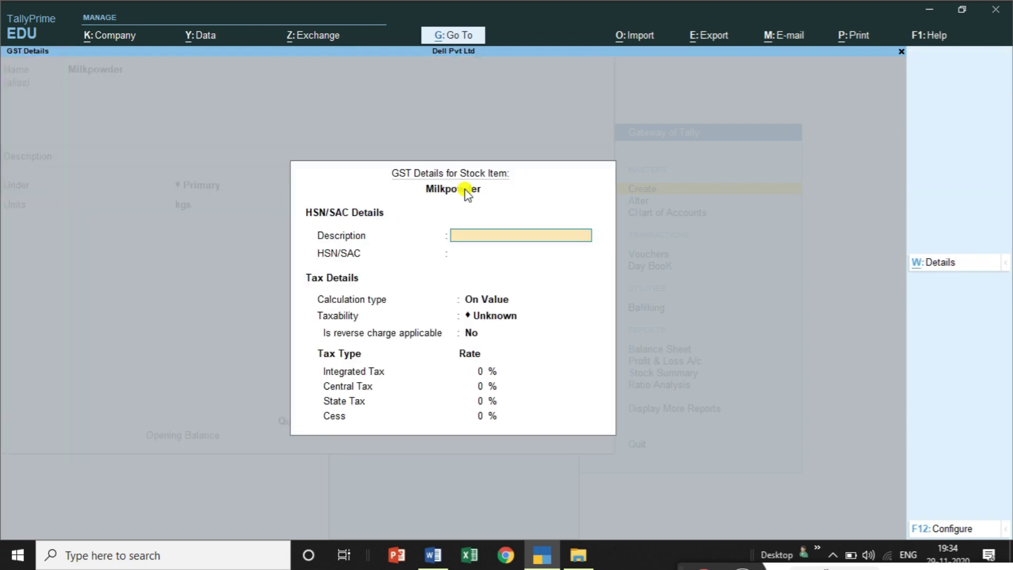
pyautogui.write('Milkpowder')
pyautogui.press('Return')
pyautogui.write('87654')
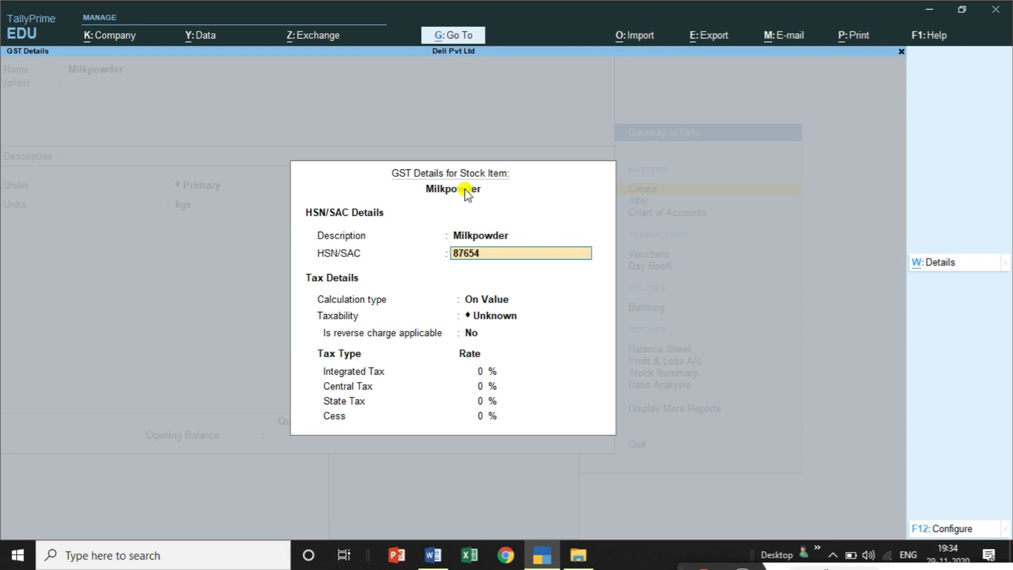
pyautogui.press('Return')
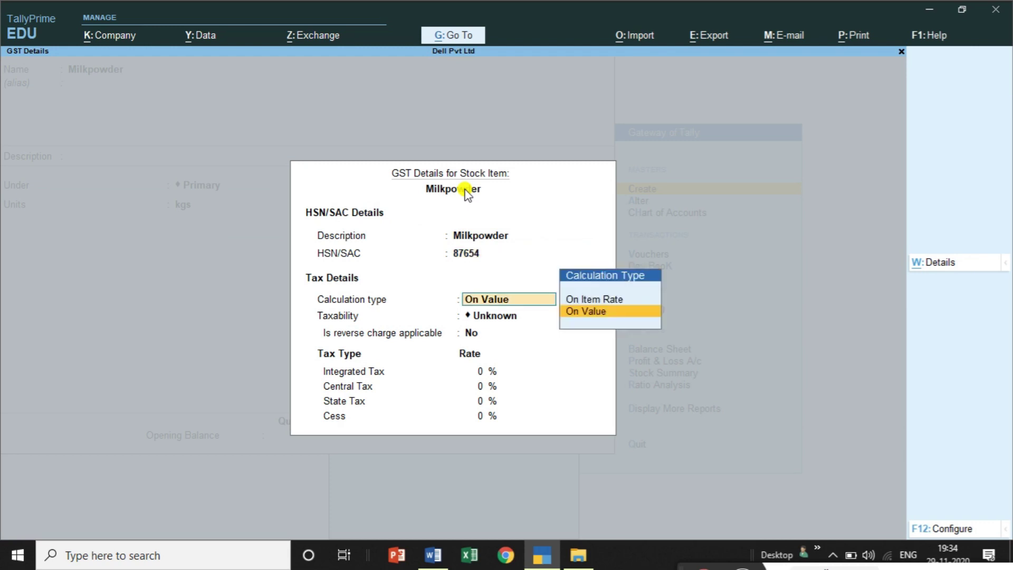
# Keep Milkpowder's calculation type On Value, set its taxability to Taxable and leave reverse charge at No
pyautogui.press('Return')
pyautogui.press('Down')
pyautogui.press('Down')
pyautogui.press('Down')
pyautogui.press('Return')
pyautogui.press('Return')
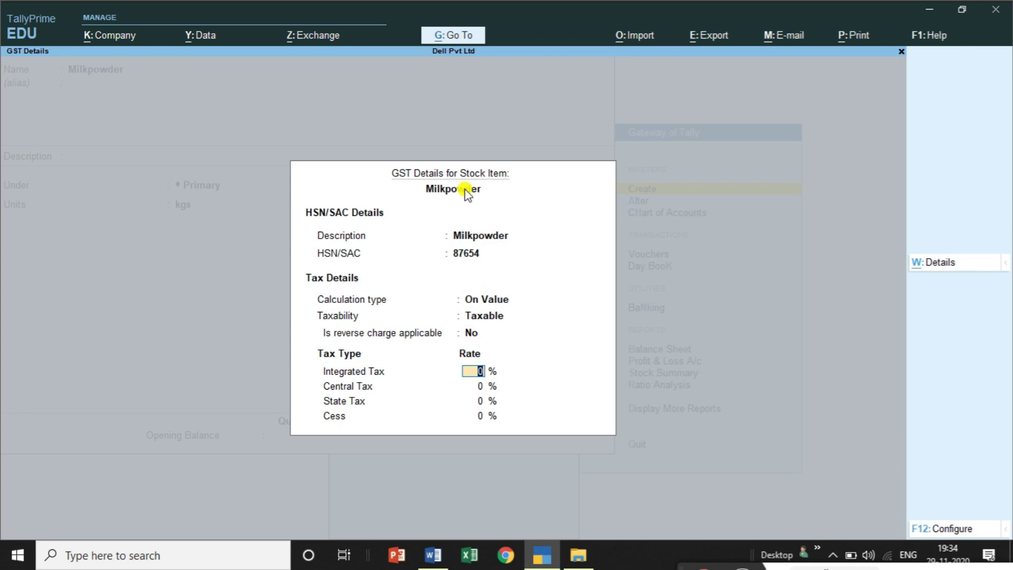
# Set Milkpowder's integrated tax rate to 5% and accept the resulting central, state and cess rates
pyautogui.write('5')
pyautogui.press('Return')
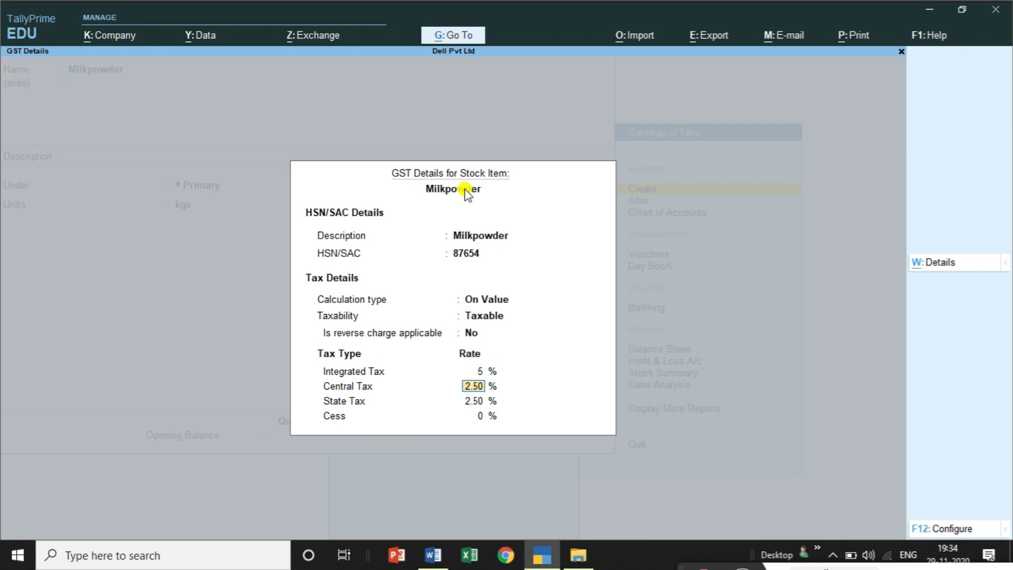
pyautogui.press('Return')
pyautogui.press('Return')
pyautogui.press('Return')
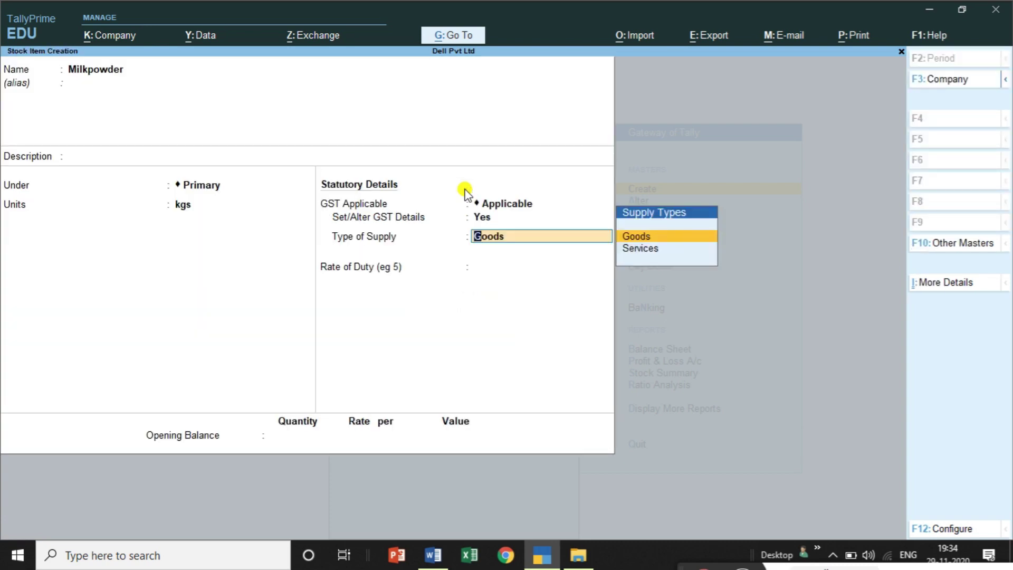
# Keep Milkpowder's type of supply as Goods, set its rate of duty to 0 and save the stock item
pyautogui.press('Return')
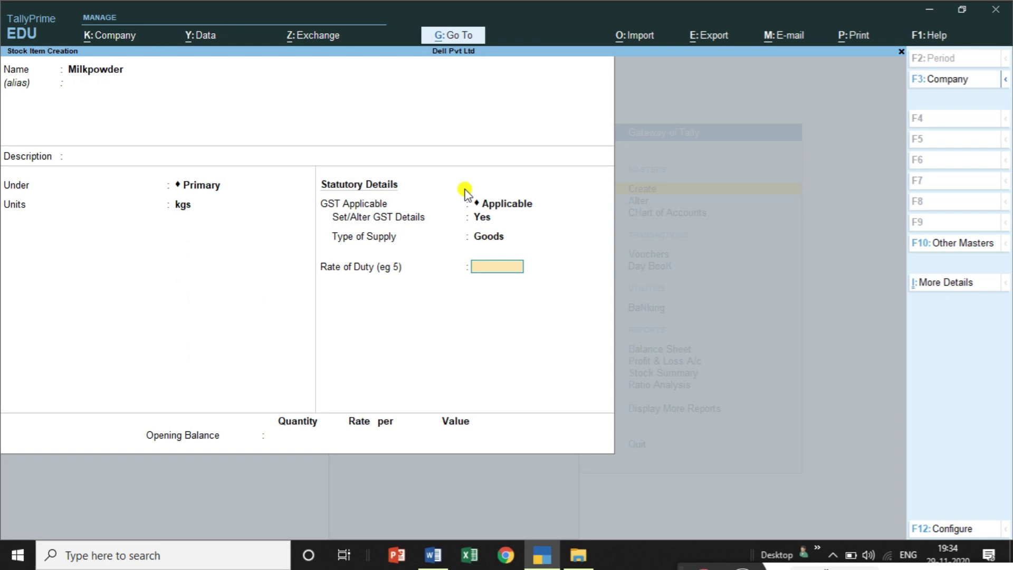
pyautogui.write('0')
pyautogui.press('Return')
pyautogui.press('Return')
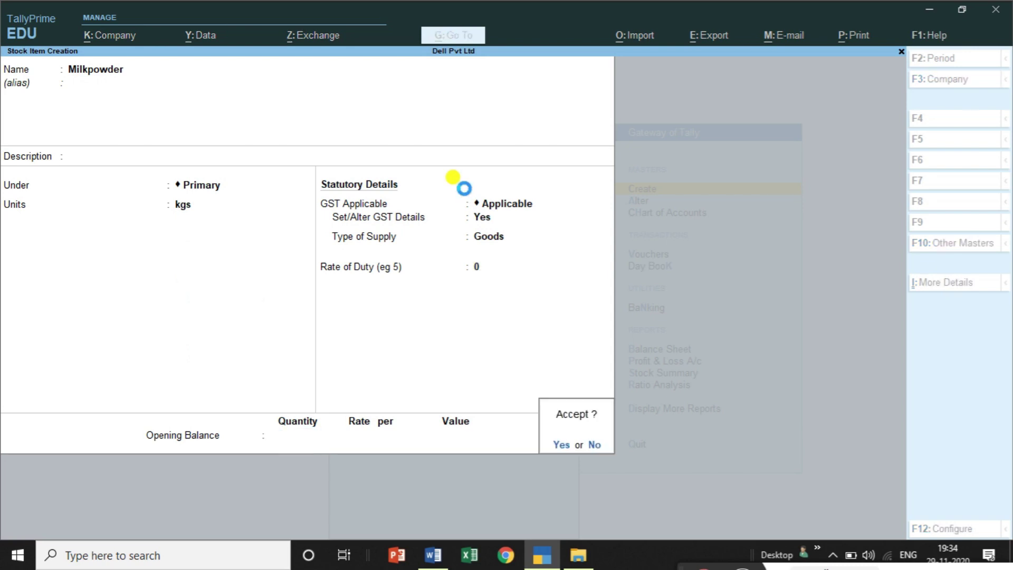
pyautogui.press('Return')
# Check the next item in the Word exercise and start the stock item Umbrellas in TallyPrime under Primary with unit nos
pyautogui.hotkey('alt', 'Tab')
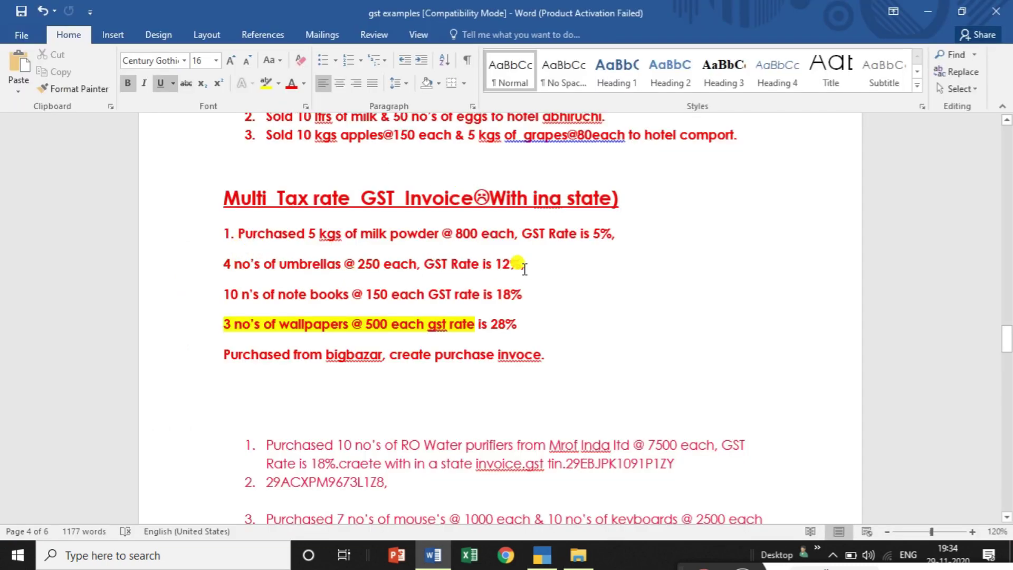
pyautogui.hotkey('alt', 'Tab')
pyautogui.write('Umb')
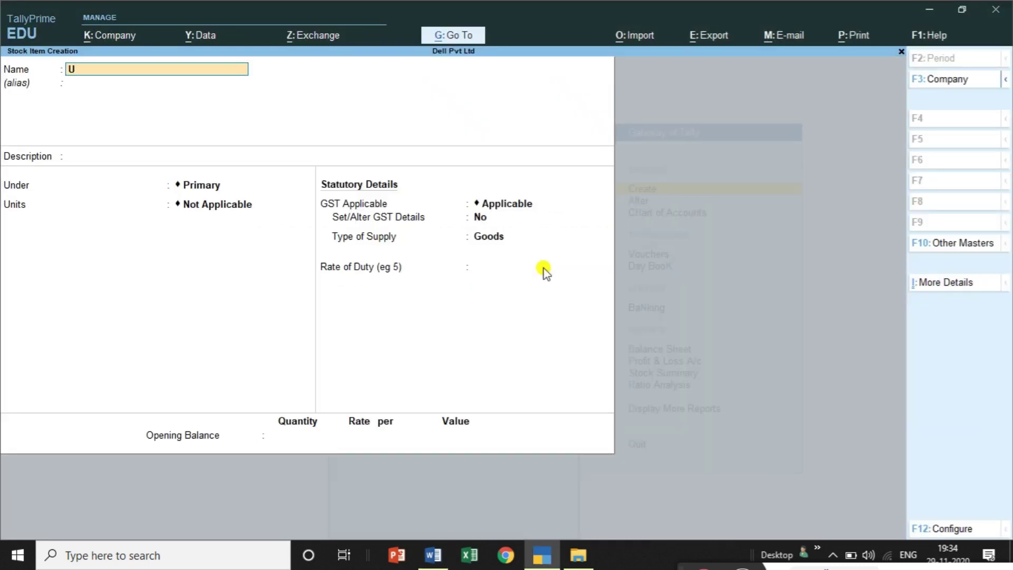
pyautogui.hotkey('alt', 'Tab')
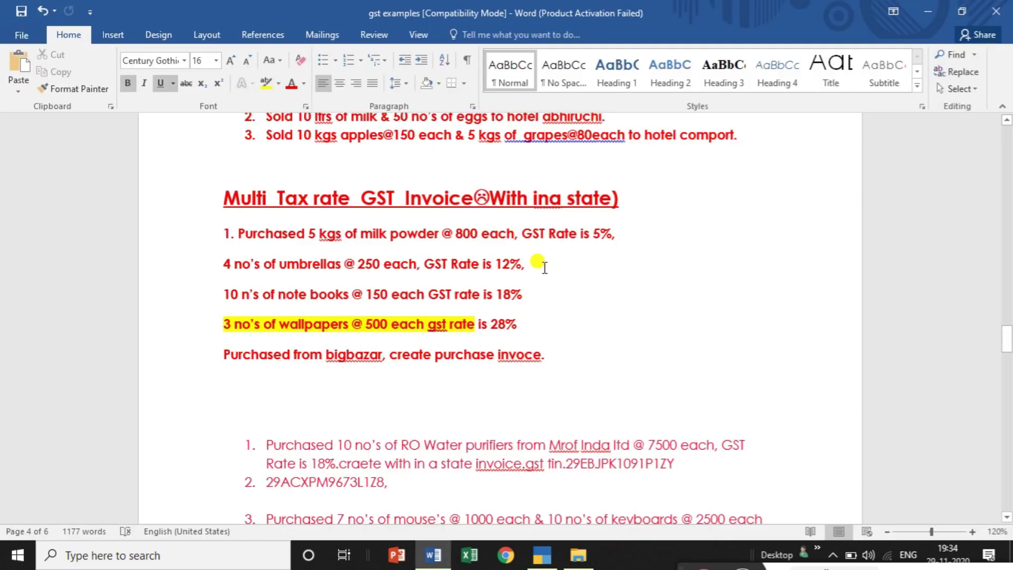
pyautogui.hotkey('alt', 'Tab')
pyautogui.write('rellas')
pyautogui.press('Return')
pyautogui.press('Return')
pyautogui.press('Return')
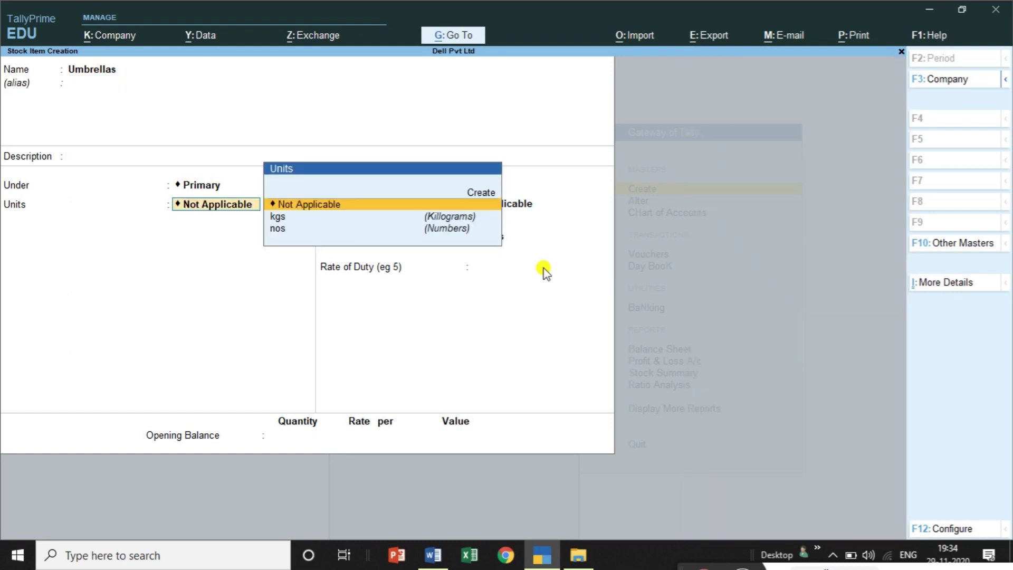
pyautogui.press('Down')
pyautogui.press('Down')
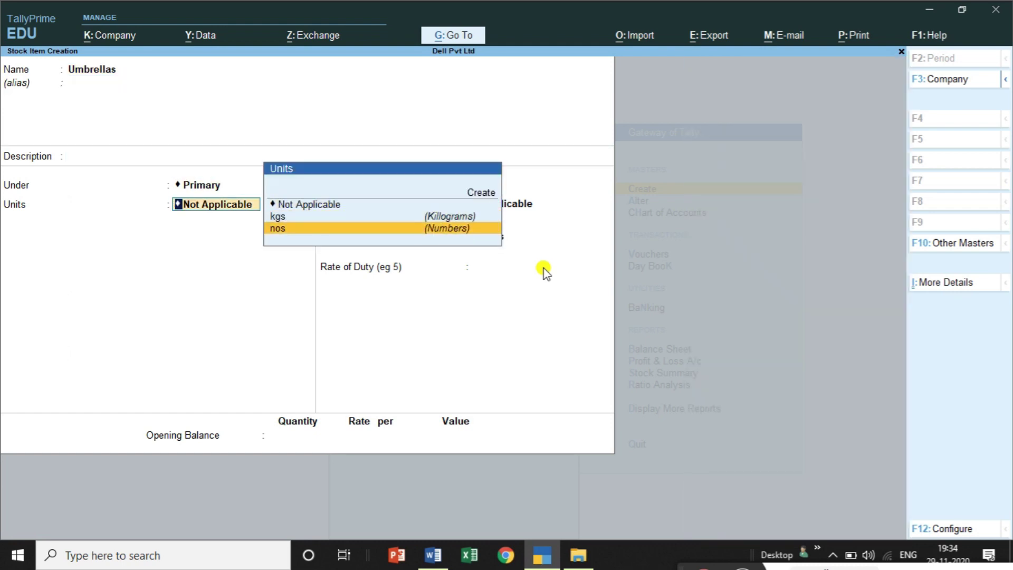
pyautogui.press('Return')
# Keep GST applicable for Umbrellas, set Set/Alter GST Details to Yes, and enter description Umbrellas and HSN/SAC 8765
pyautogui.press('Return')
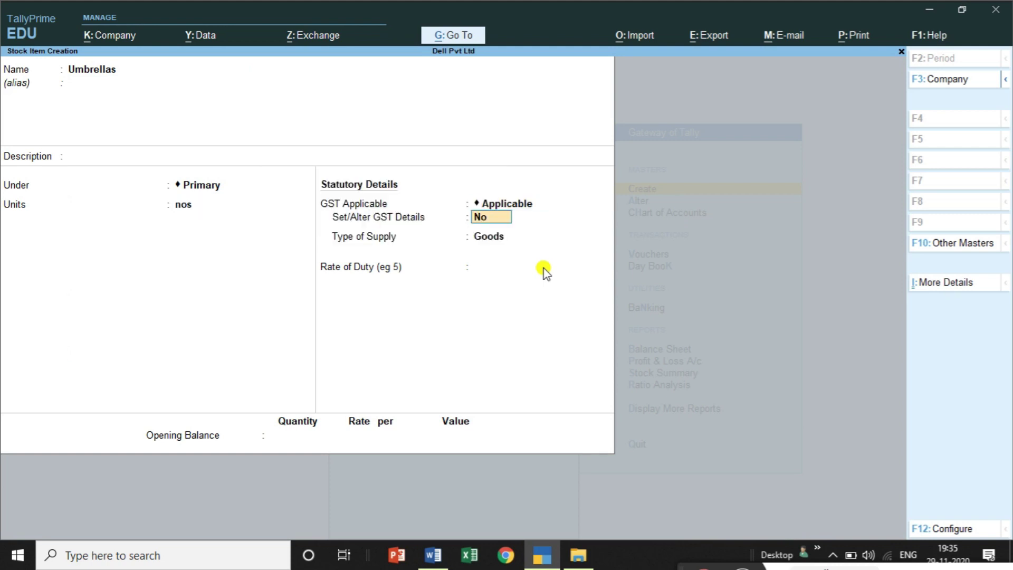
pyautogui.write('yes')
pyautogui.press('Return')
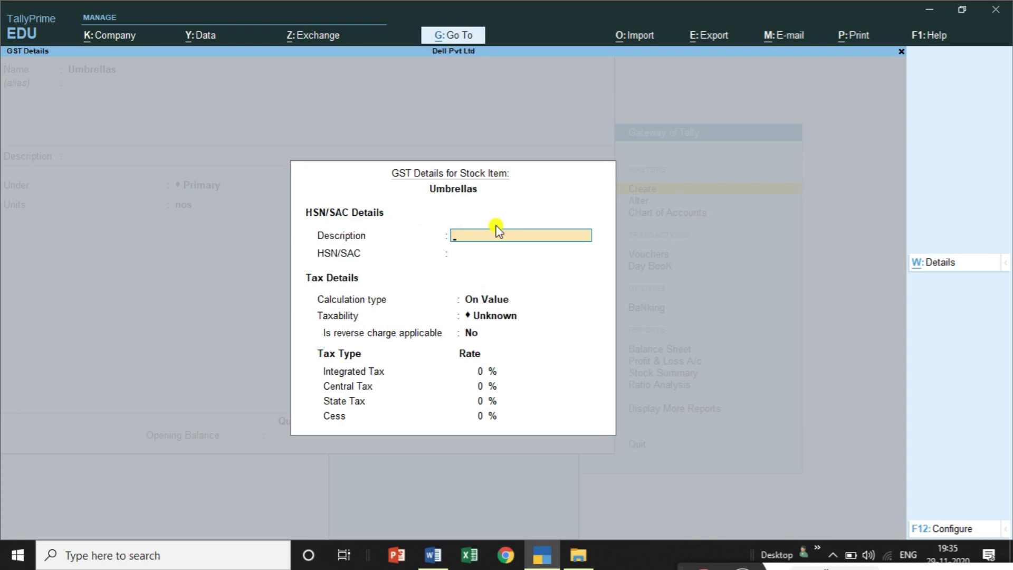
pyautogui.write('Umbrellas')
pyautogui.press('Return')
pyautogui.write('8')
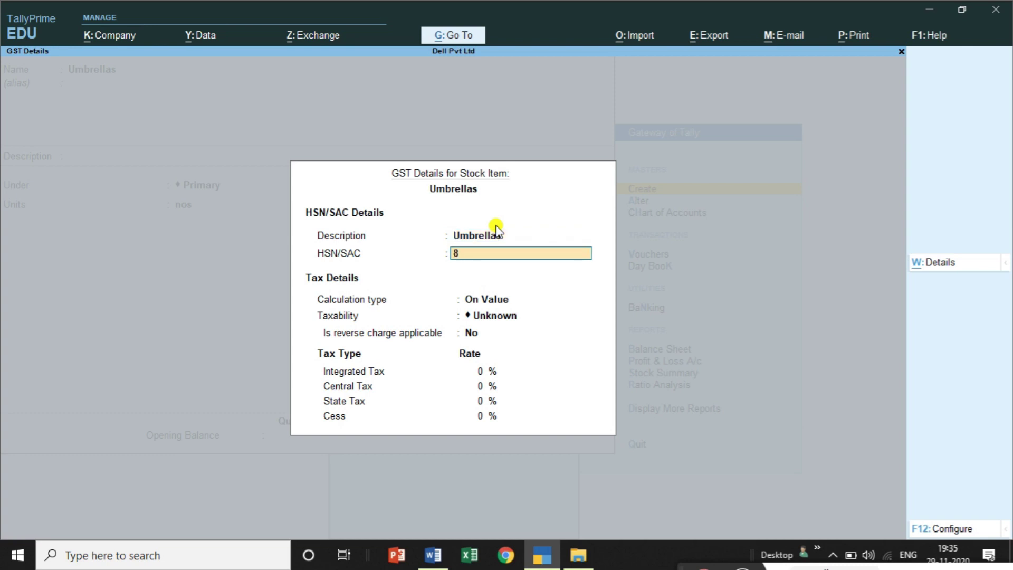
pyautogui.write('765')
pyautogui.press('Return')
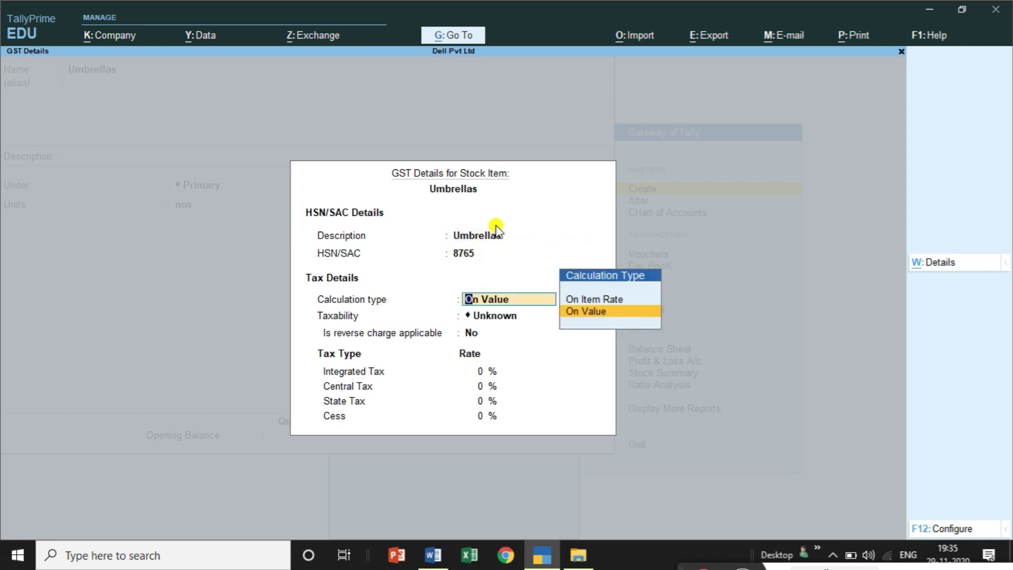
# Keep Umbrellas' calculation type On Value, set its taxability to Taxable and leave reverse charge at No
pyautogui.press('Return')
pyautogui.press('Down')
pyautogui.press('Down')
pyautogui.press('Down')
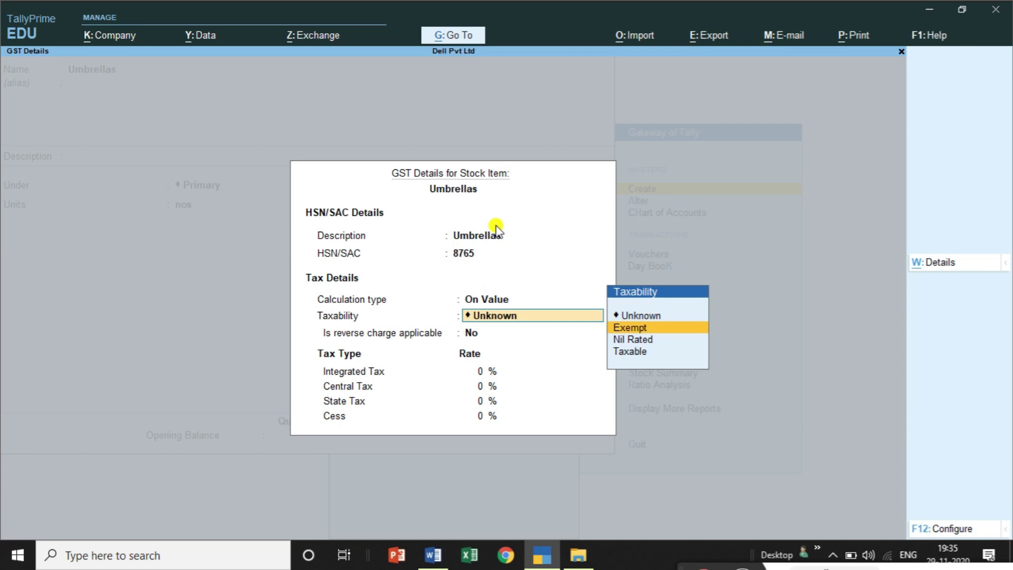
pyautogui.press('Return')
pyautogui.press('Return')
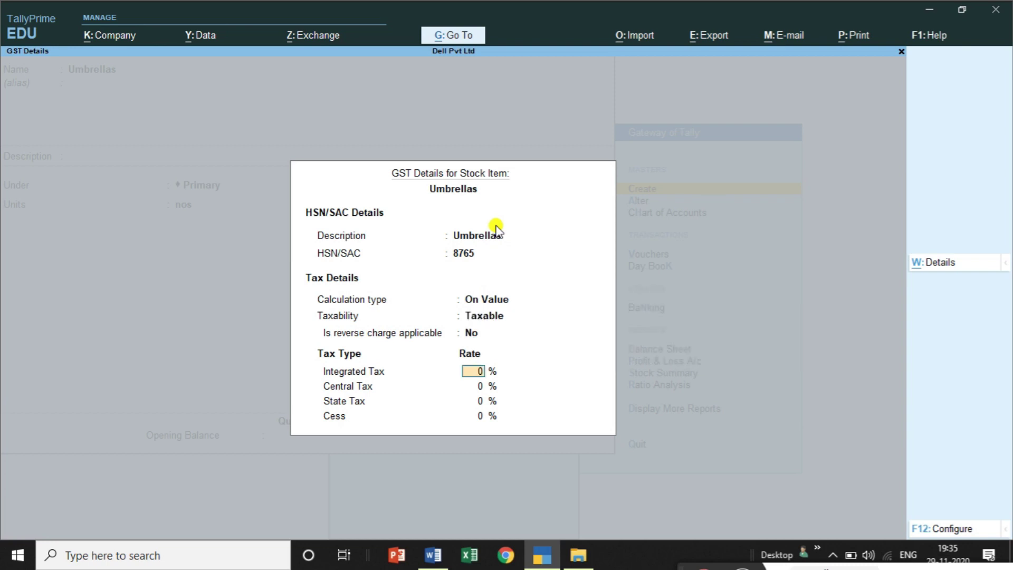
# Set Umbrellas' integrated tax rate to 12% and save the item as Goods with a rate of duty of 0
pyautogui.write('12')
pyautogui.press('Return')
pyautogui.press('Return')
pyautogui.press('Return')
pyautogui.press('Return')
pyautogui.press('Return')
pyautogui.press('Return')
pyautogui.press('Return')
pyautogui.press('Return')
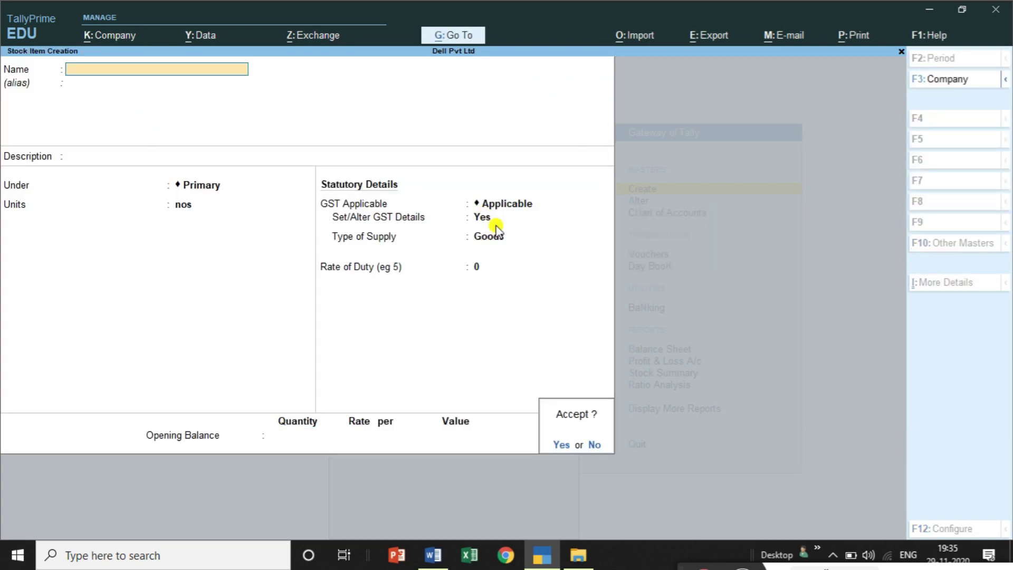
# Check the third item in the Word exercise and start the stock item Notebooks in TallyPrime under Primary with unit nos
pyautogui.hotkey('alt', 'Tab')
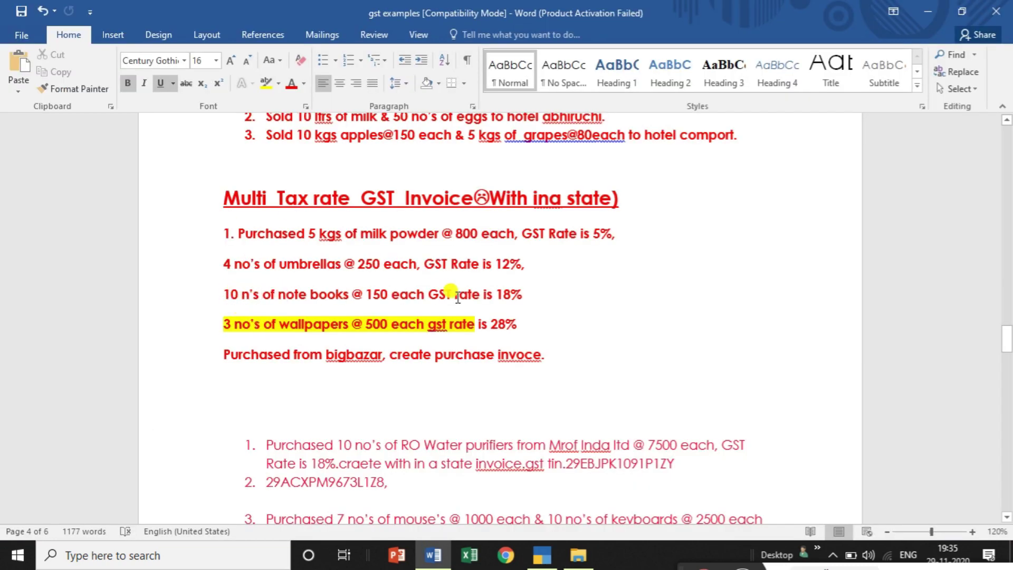
pyautogui.hotkey('alt', 'Tab')
pyautogui.write('Notebooks')
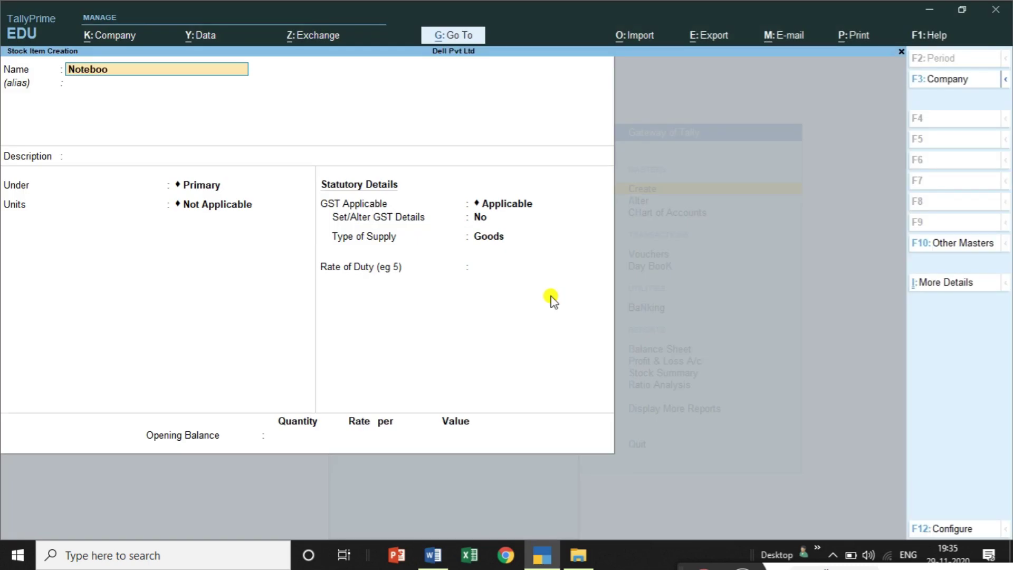
pyautogui.press('Return')
pyautogui.press('Return')
pyautogui.press('Return')
pyautogui.press('Return')
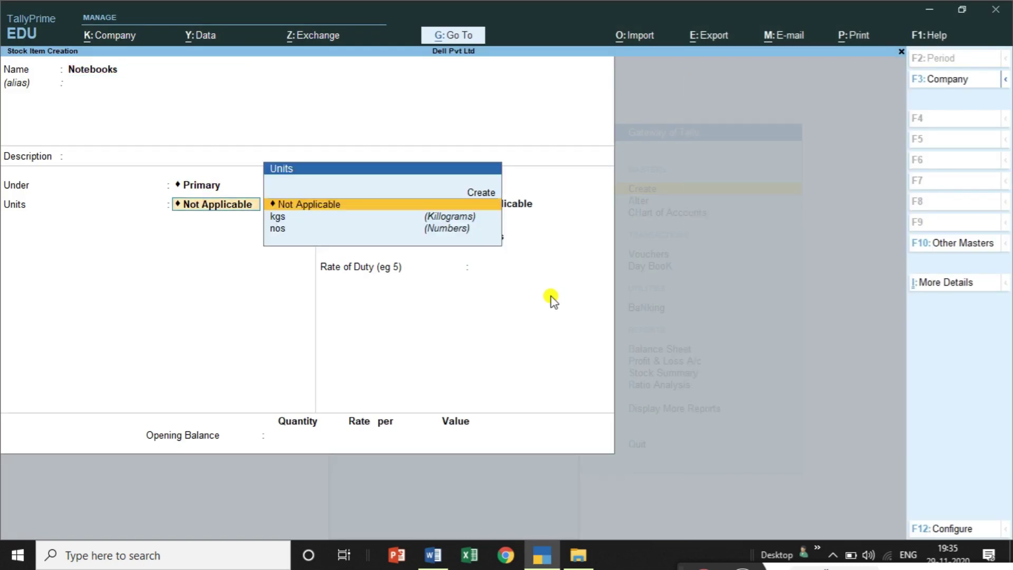
pyautogui.press('Down')
pyautogui.press('Down')
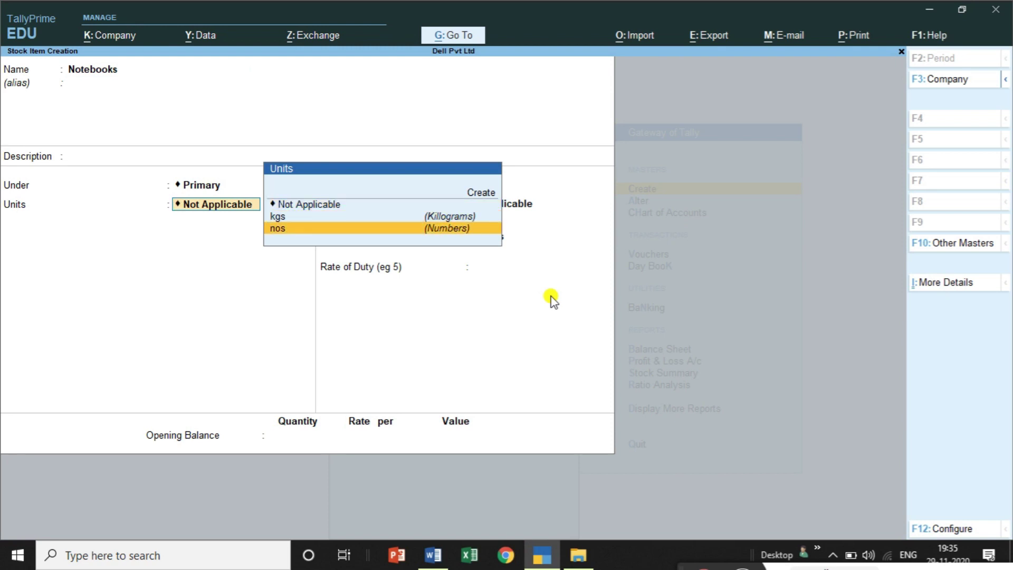
pyautogui.press('Return')
# Keep GST applicable for Notebooks, set Set/Alter GST Details to Yes, and enter description Notebooks and HSN/SAC 4325
pyautogui.press('Return')
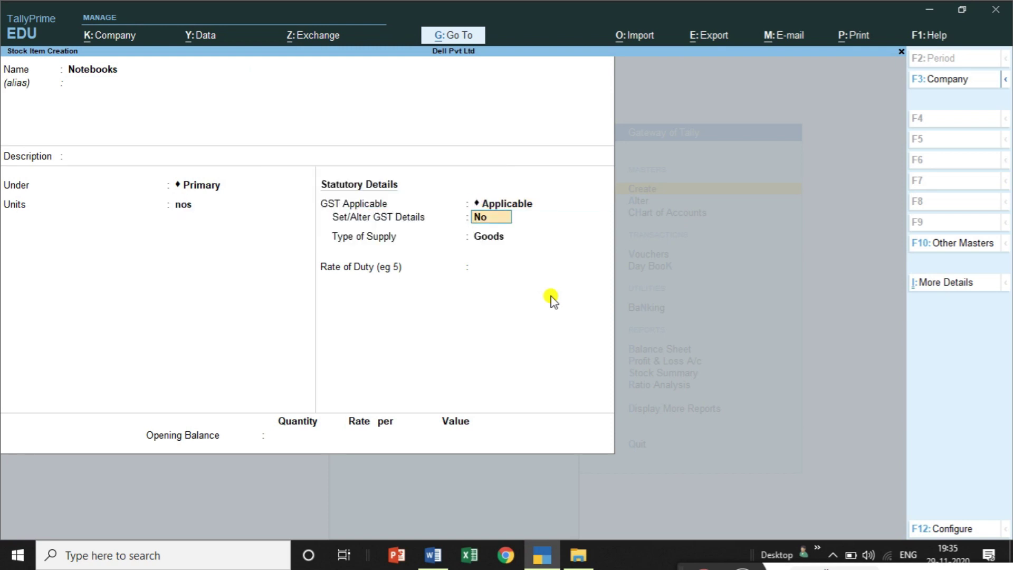
pyautogui.write('yes')
pyautogui.press('Return')
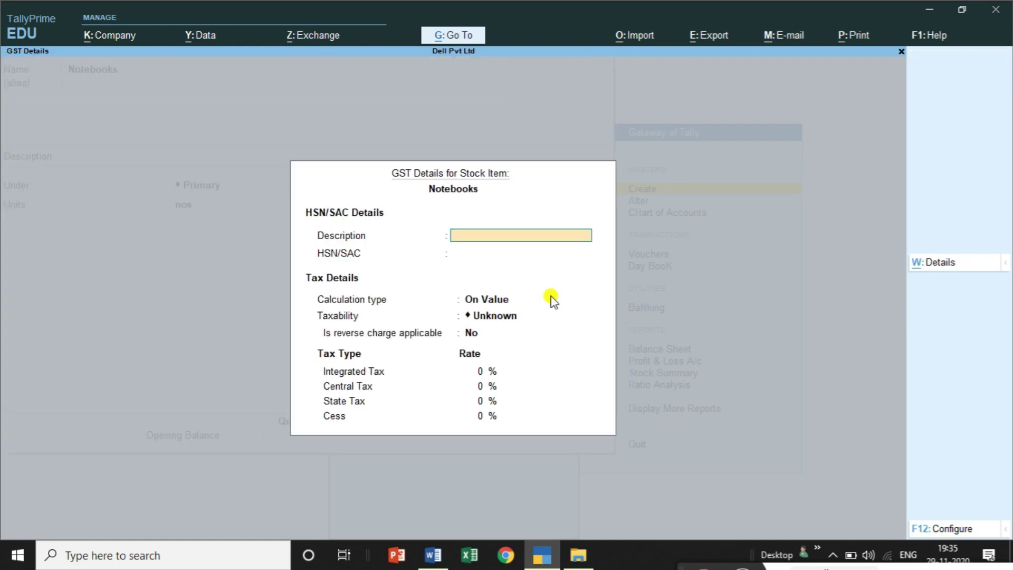
pyautogui.write('Notebooks')
pyautogui.press('Return')
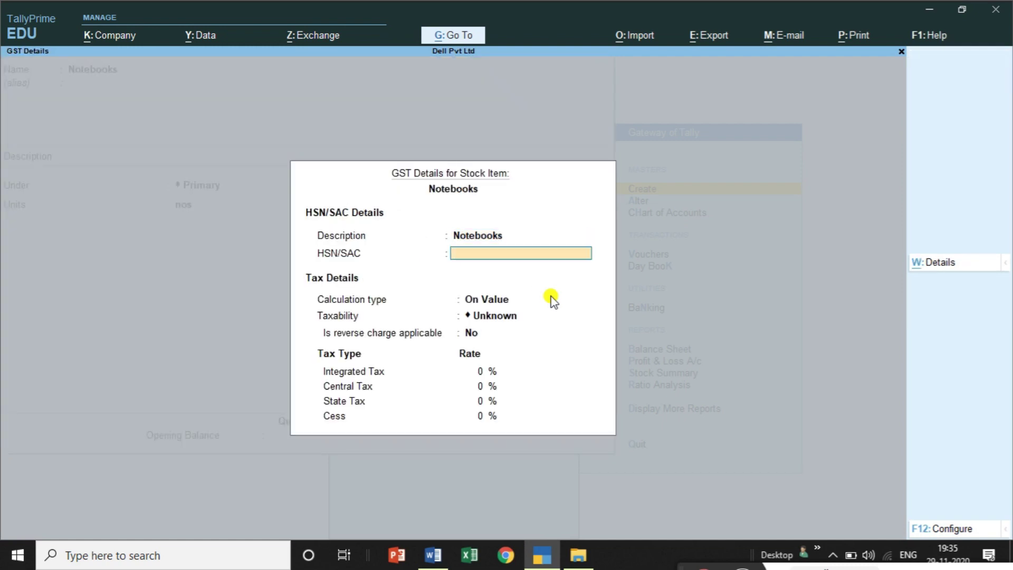
pyautogui.write('4325')
pyautogui.press('Return')
# Keep Notebooks' calculation type On Value, set its taxability to Taxable and leave reverse charge at No
pyautogui.press('Return')
pyautogui.press('Down')
pyautogui.press('Down')
pyautogui.press('Down')
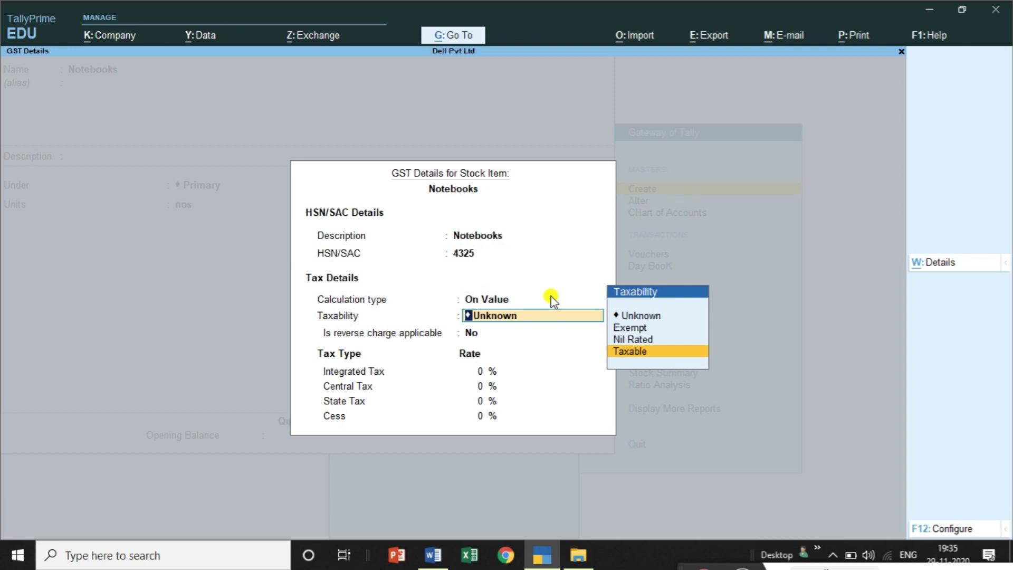
pyautogui.press('Return')
pyautogui.press('Return')
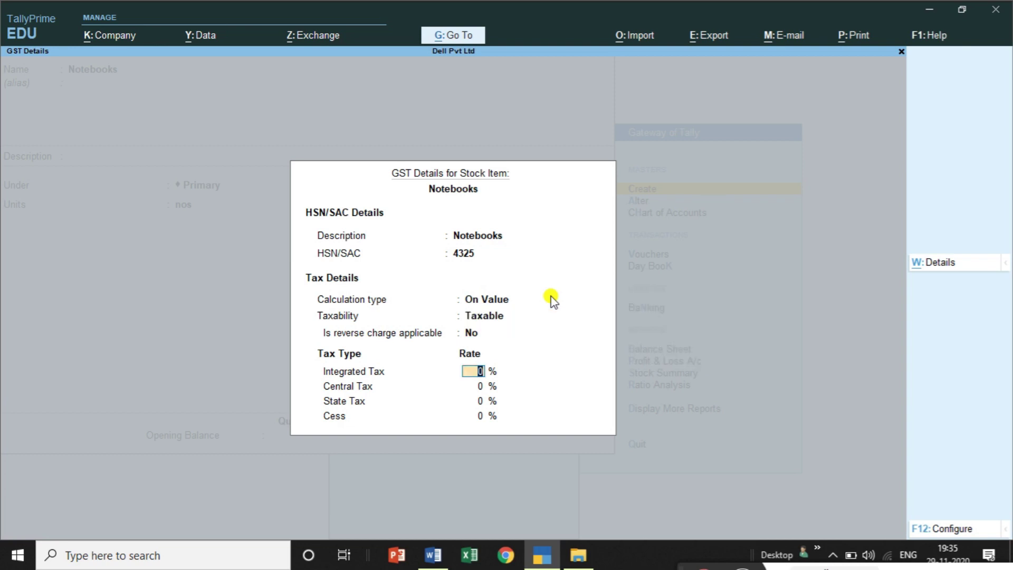
# Set Notebooks' integrated tax rate to 18% and save the item as Goods with a rate of duty of 0
pyautogui.write('18')
pyautogui.press('Return')
pyautogui.press('Return')
pyautogui.press('Return')
pyautogui.press('Return')
pyautogui.press('Return')
pyautogui.press('Return')
pyautogui.press('Return')
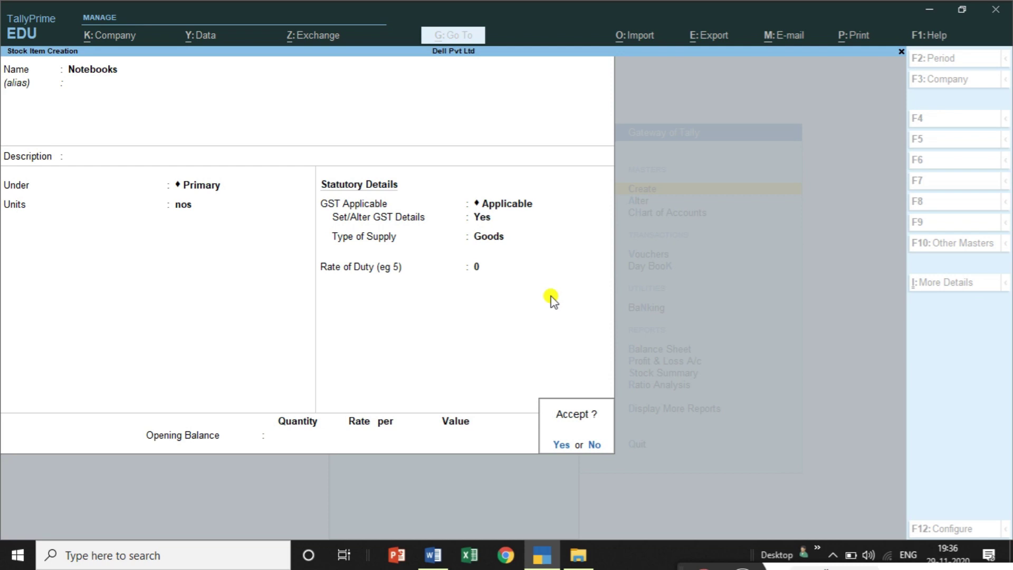
pyautogui.press('Return')
# Check the last item in the Word exercise and start the stock item Wallpapers in TallyPrime under Primary with unit nos
pyautogui.hotkey('alt', 'Tab')
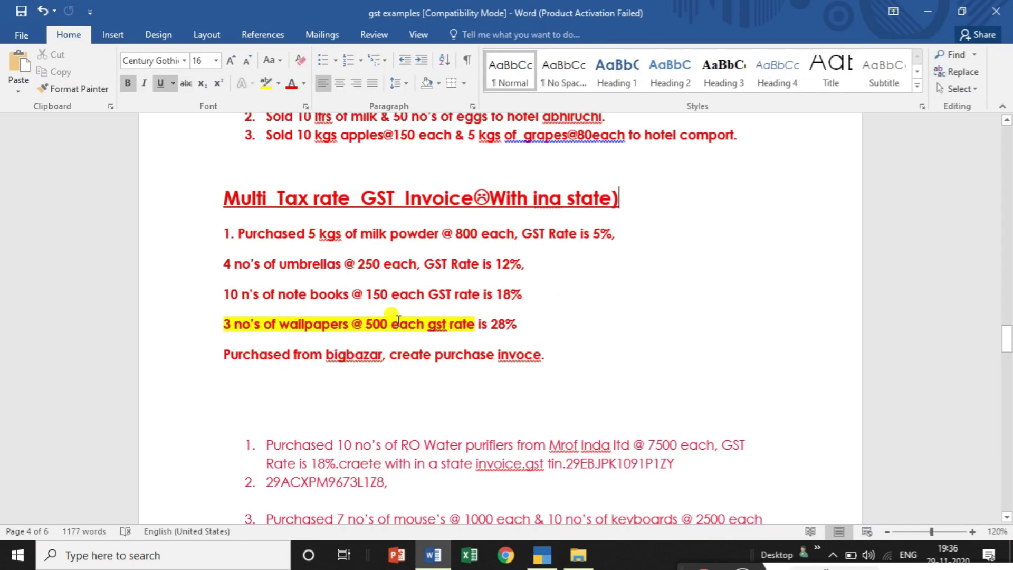
pyautogui.hotkey('alt', 'Tab')
pyautogui.write('Wallpapers')
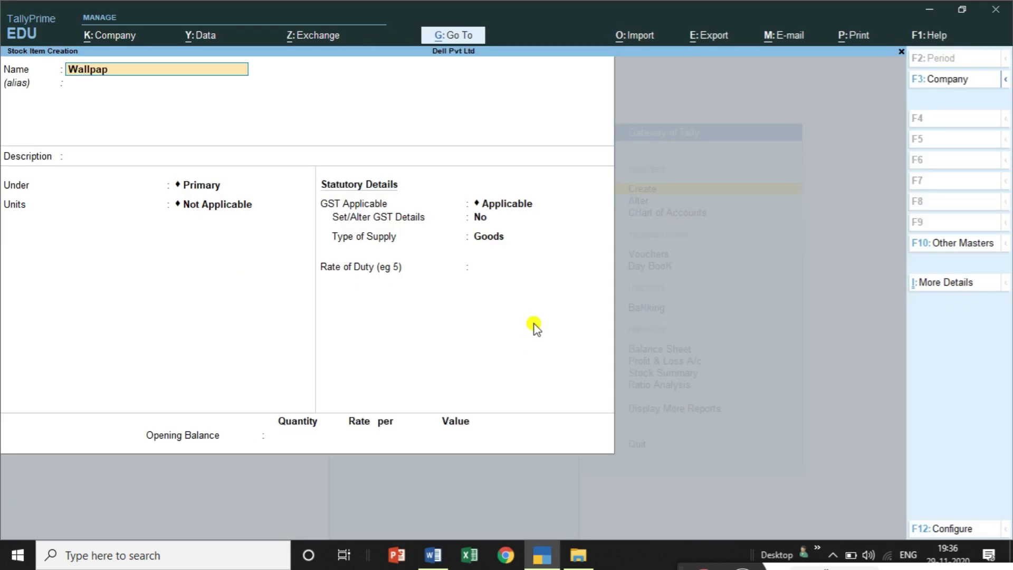
pyautogui.press('Return')
pyautogui.press('Return')
pyautogui.press('Return')
pyautogui.press('Return')
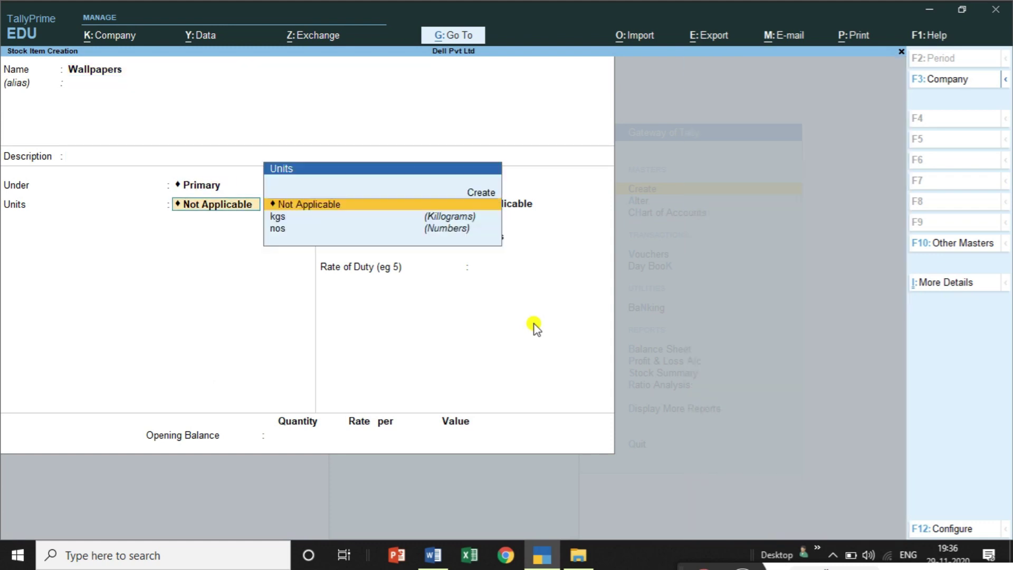
pyautogui.press('Down')
pyautogui.press('Down')
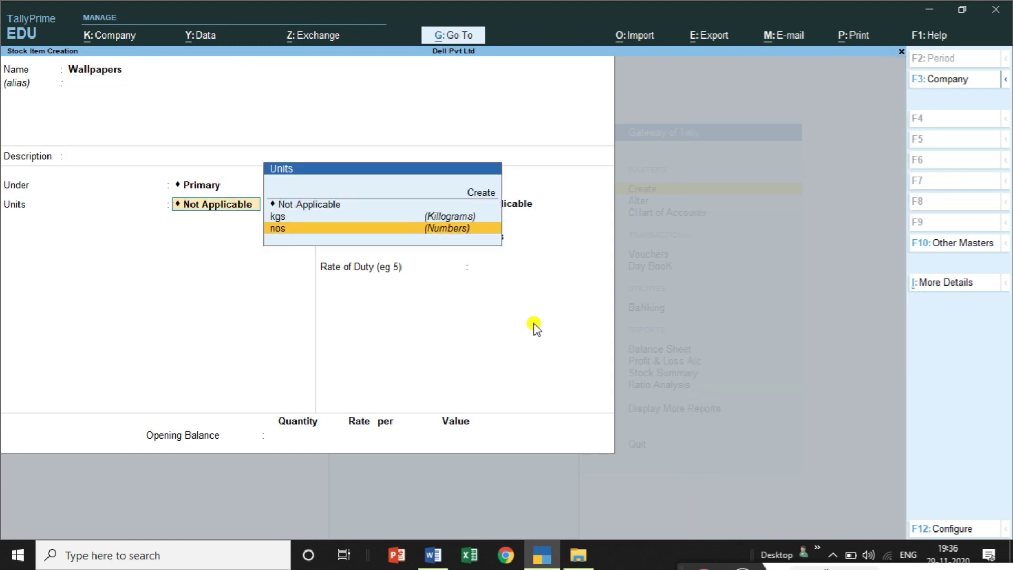
pyautogui.press('Return')
# Keep GST applicable for Wallpapers, set Set/Alter GST Details to Yes, and enter description Wallpapers and HSN/SAC 7654
pyautogui.press('Return')
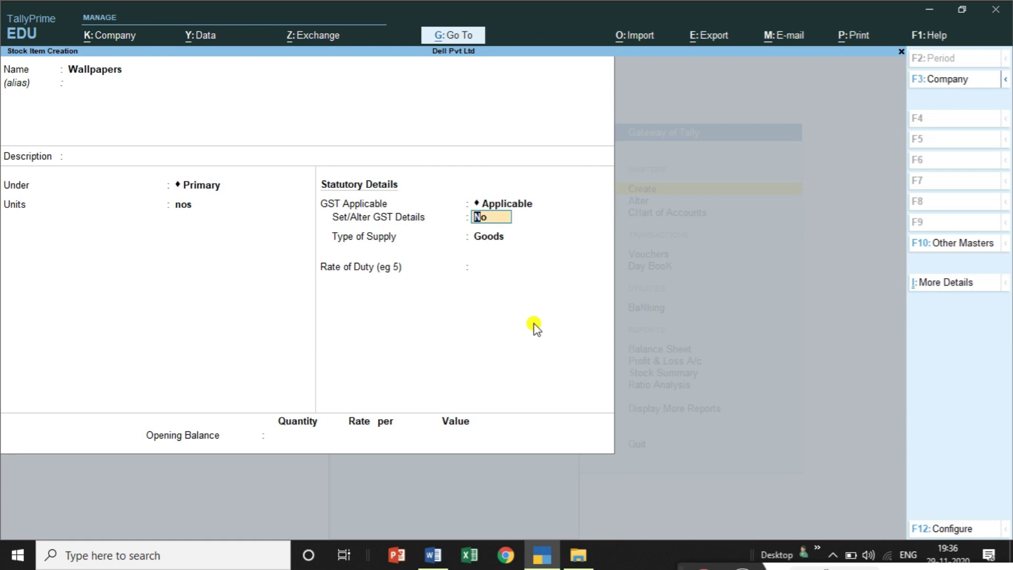
pyautogui.write('yes')
pyautogui.press('Return')
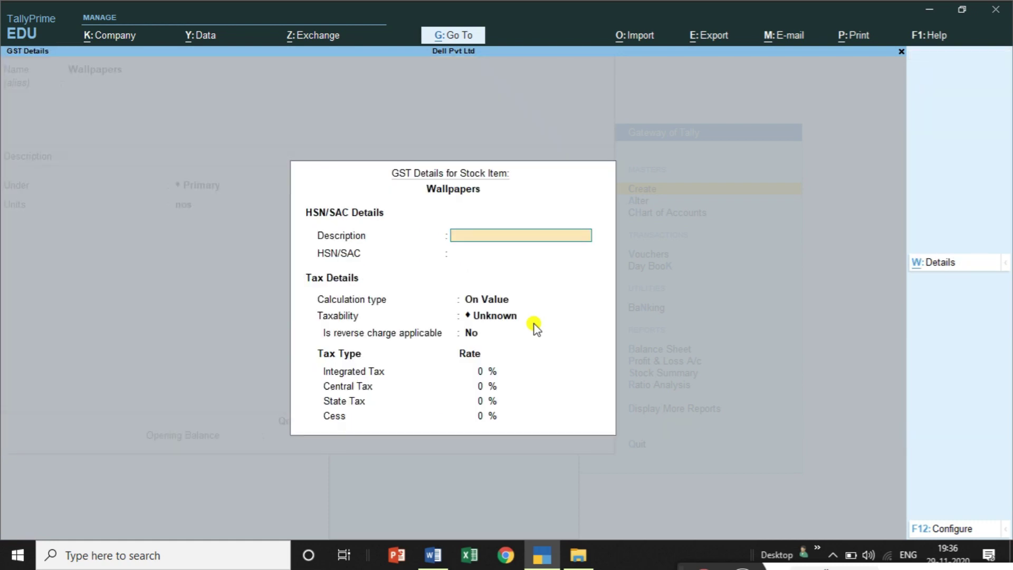
pyautogui.write('Wallpapers')
pyautogui.press('Return')
pyautogui.write('7654')
pyautogui.press('Return')
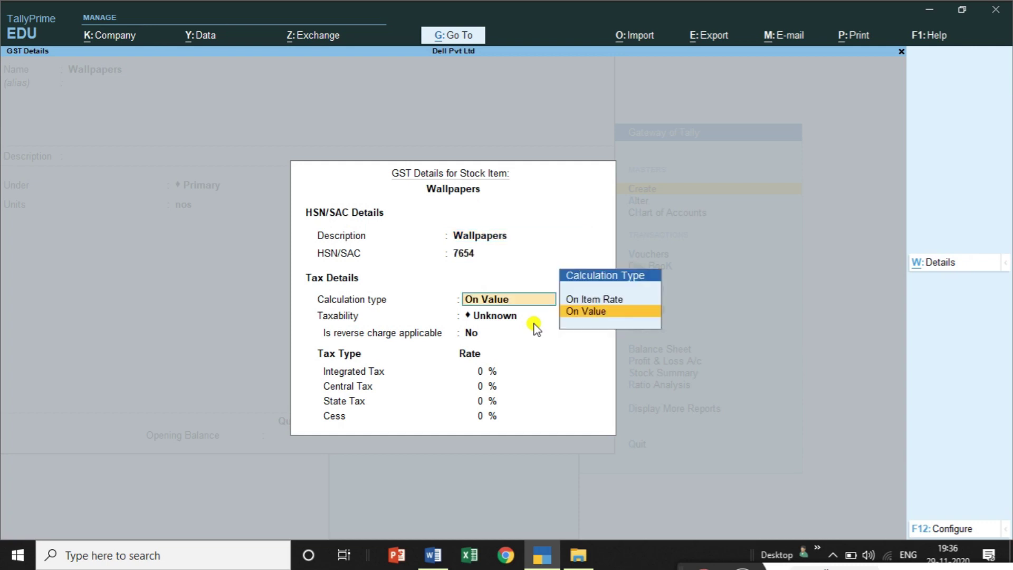
# Keep Wallpapers' calculation type On Value, set its taxability to Taxable and leave reverse charge at No
pyautogui.press('Return')
pyautogui.press('Down')
pyautogui.press('Down')
pyautogui.press('Down')
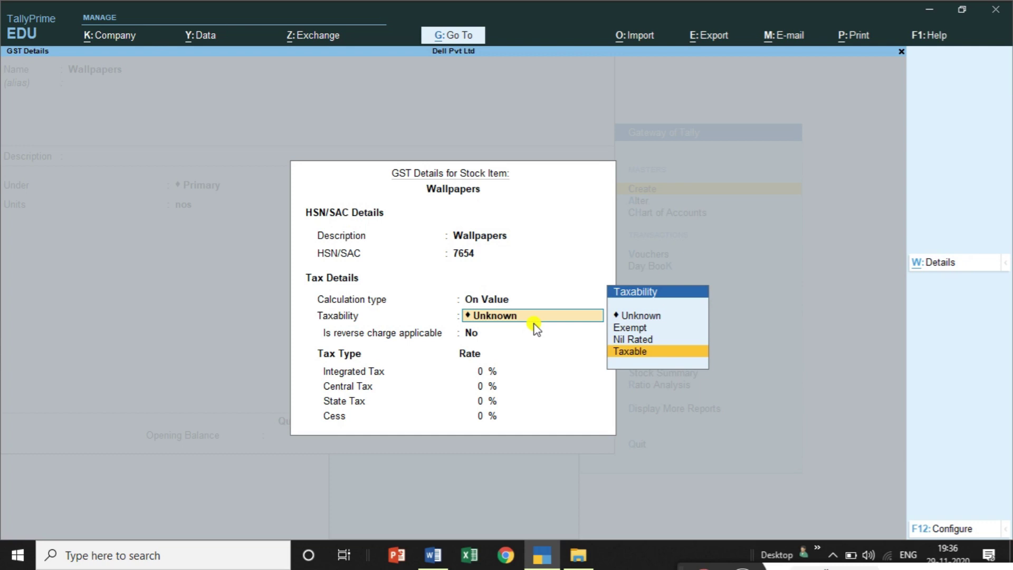
pyautogui.press('Return')
pyautogui.press('Return')
# Set Wallpapers' integrated tax rate to 28% and accept the item's GST details
pyautogui.write('28')
pyautogui.press('Return')
pyautogui.press('Return')
pyautogui.press('Return')
pyautogui.press('Return')
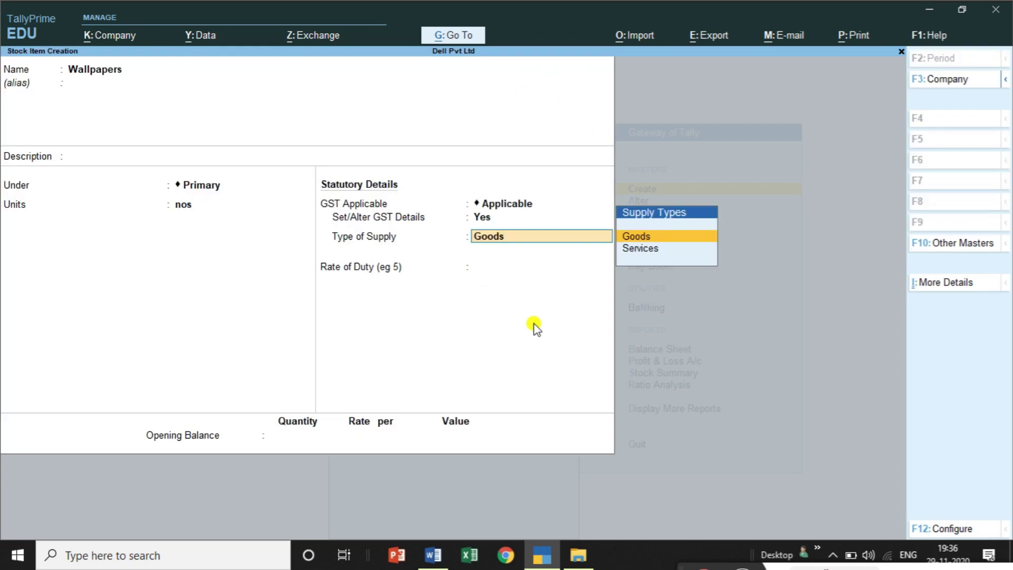
# Keep Goods as Wallpapers' type of supply, leave rate of duty and opening balance empty, save the item and exit master creation
pyautogui.press('Return')
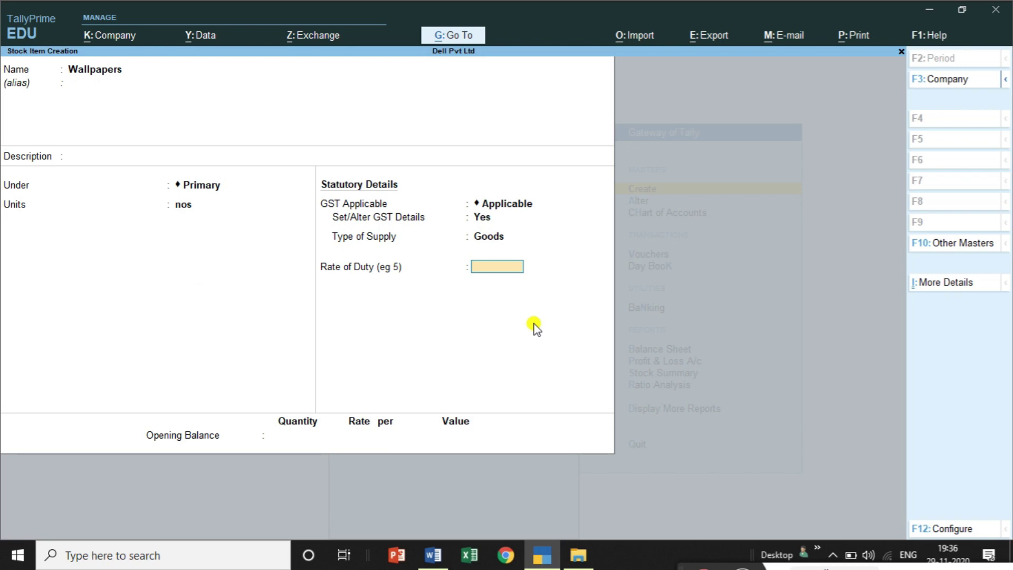
pyautogui.press('Return')
pyautogui.press('Return')
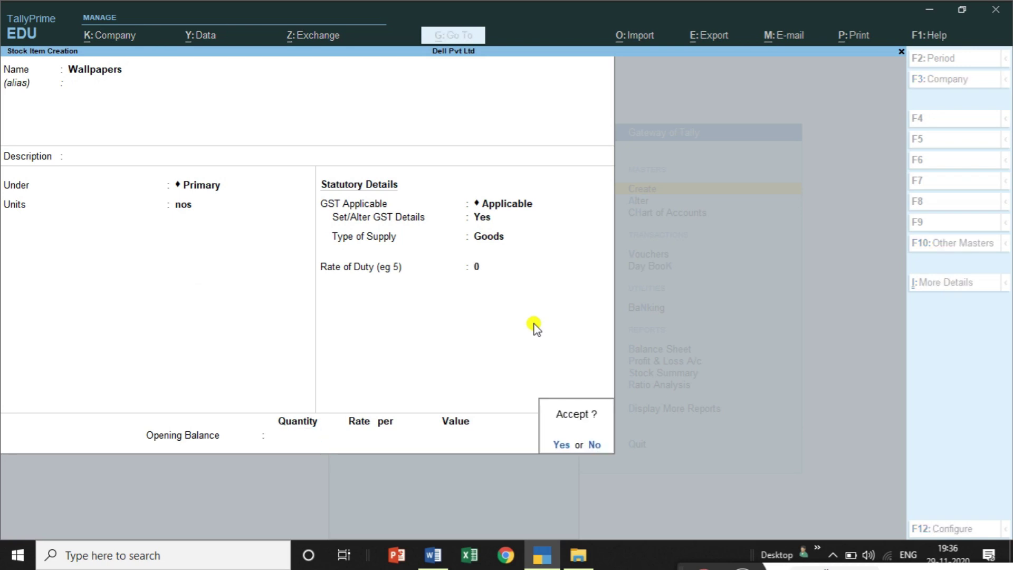
pyautogui.press('Return')
pyautogui.press('Escape')
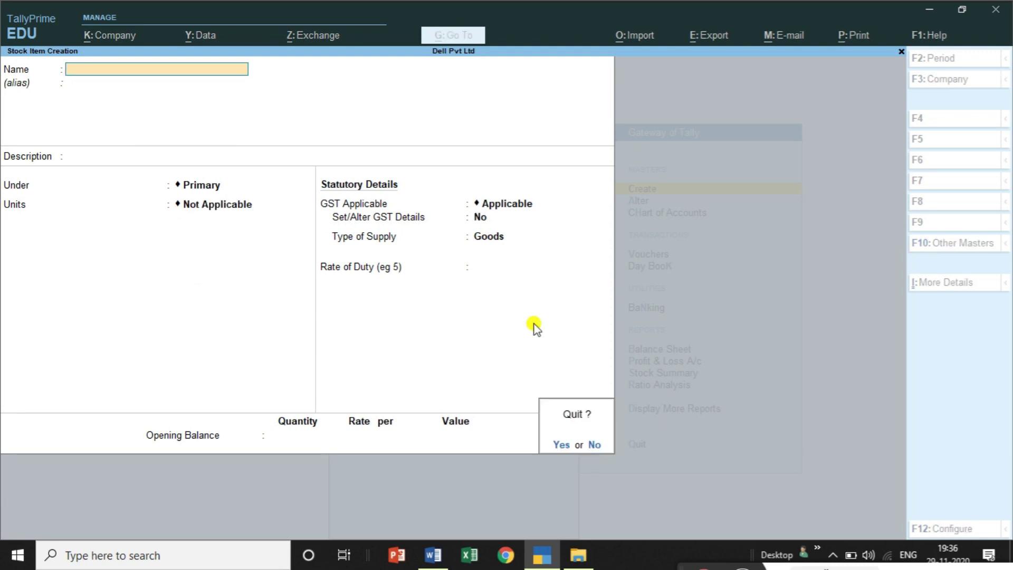
pyautogui.press('Return')
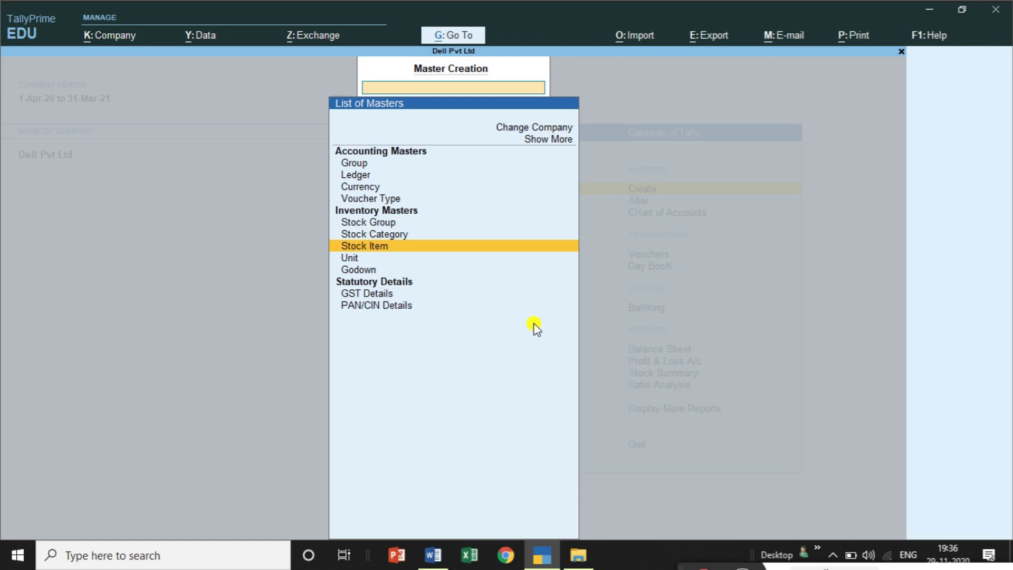
pyautogui.press('Escape')
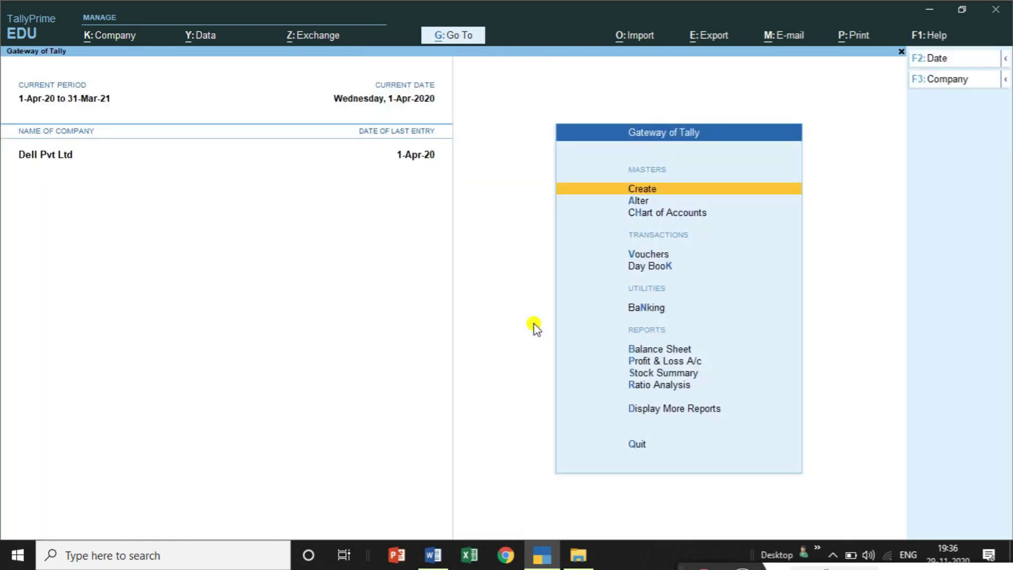
# Check the list of existing stock items under master alteration and return to the Gateway of Tally
pyautogui.press('Down')
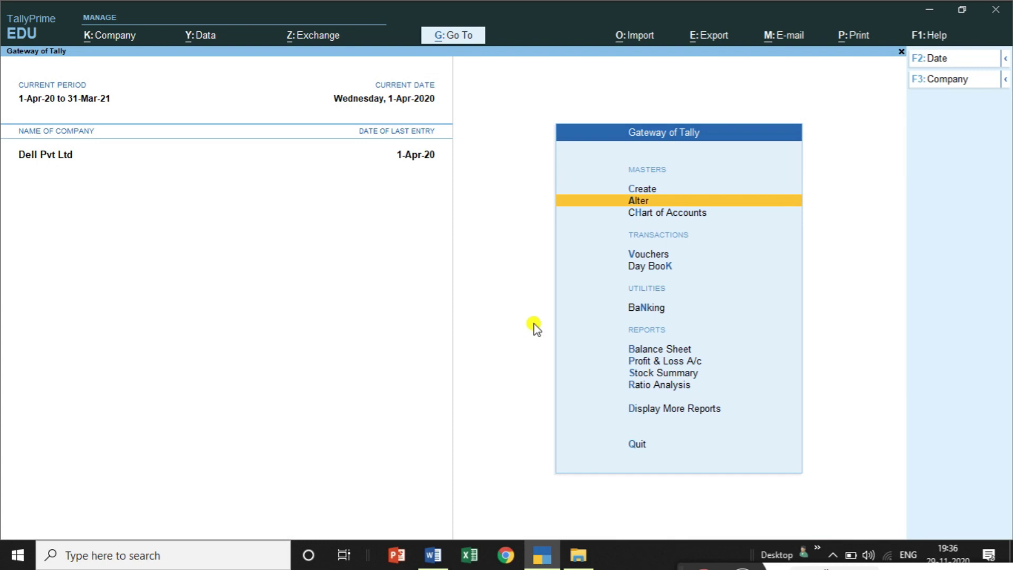
pyautogui.press('Return')
pyautogui.press('Down')
pyautogui.press('Down')
pyautogui.press('Down')
pyautogui.press('Down')
pyautogui.press('Down')
pyautogui.press('Down')
pyautogui.press('Return')
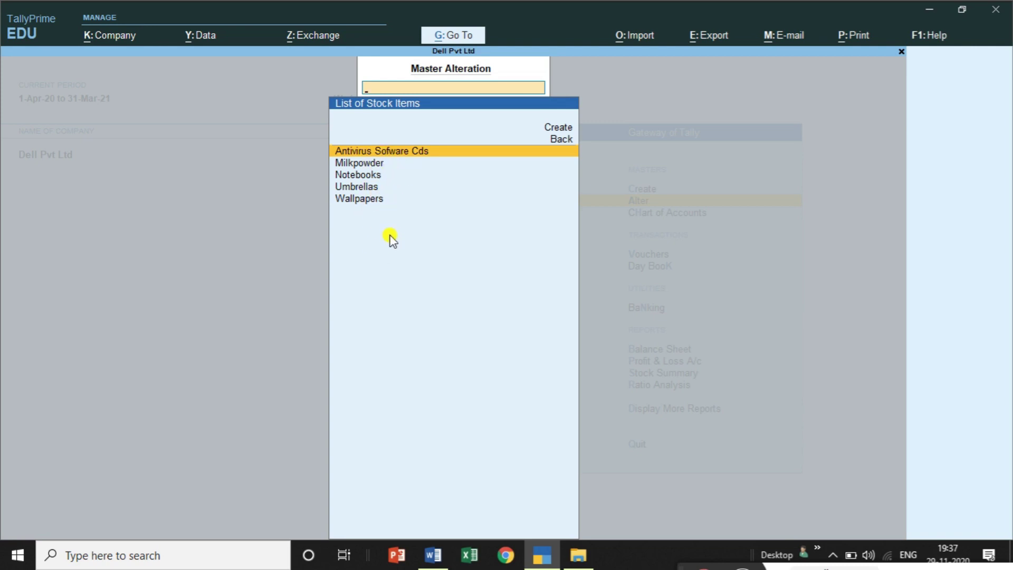
pyautogui.press('Escape')
pyautogui.press('Escape')
pyautogui.press('Escape')
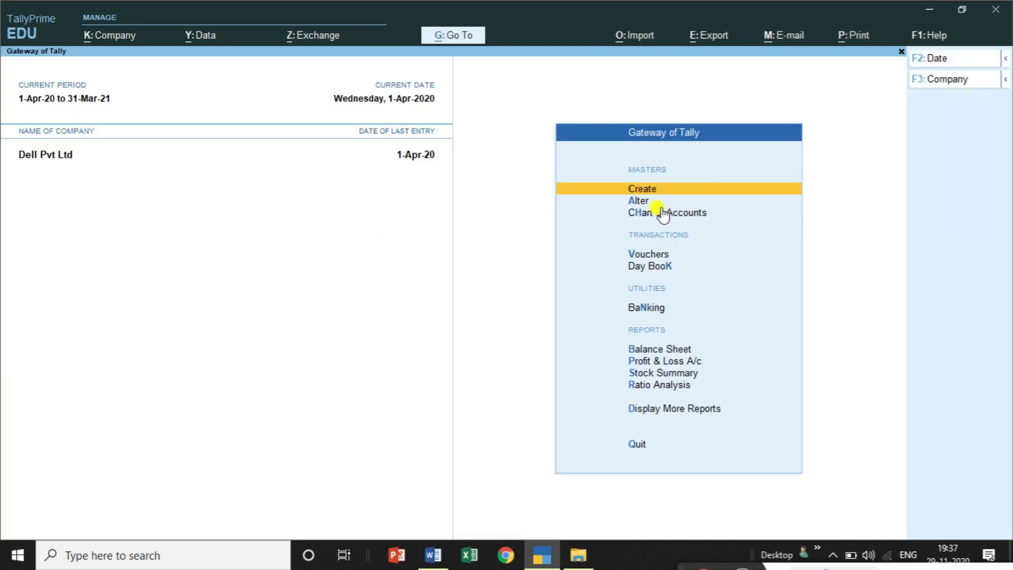
# Start a purchase voucher with supplier invoice number 2 and keep the date 1-Apr-20
pyautogui.click(647, 255)
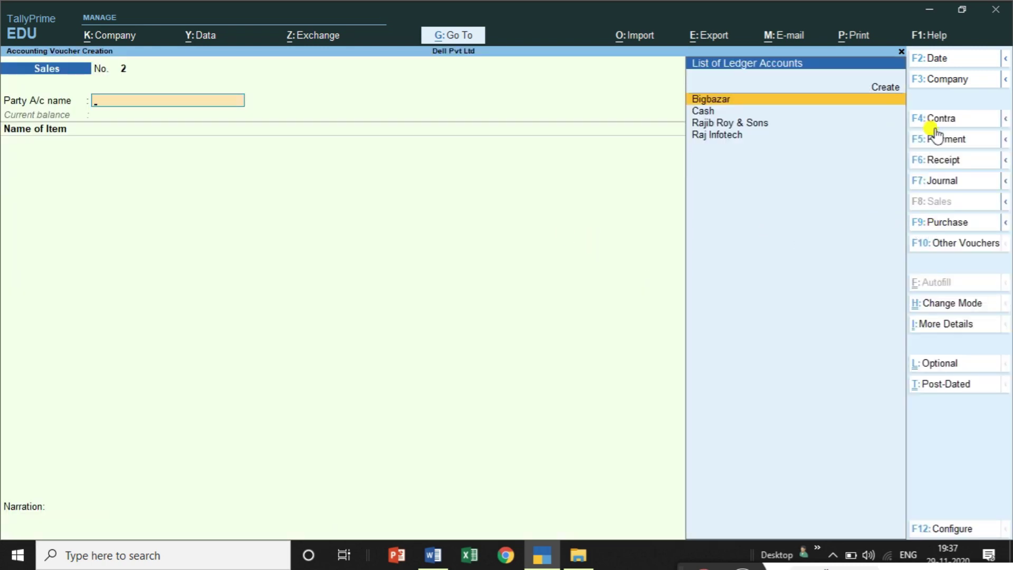
pyautogui.click(948, 222)
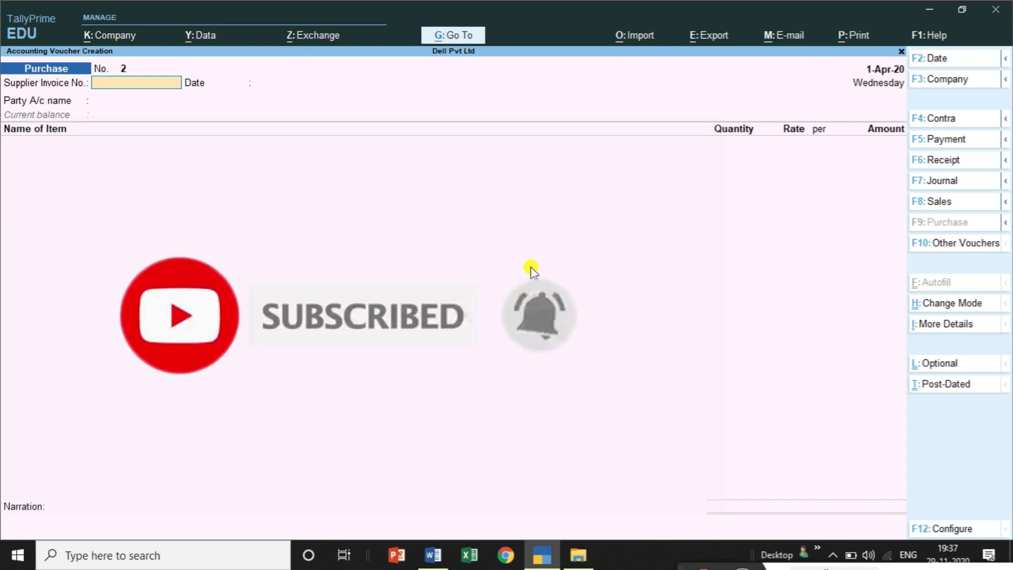
pyautogui.write('2')
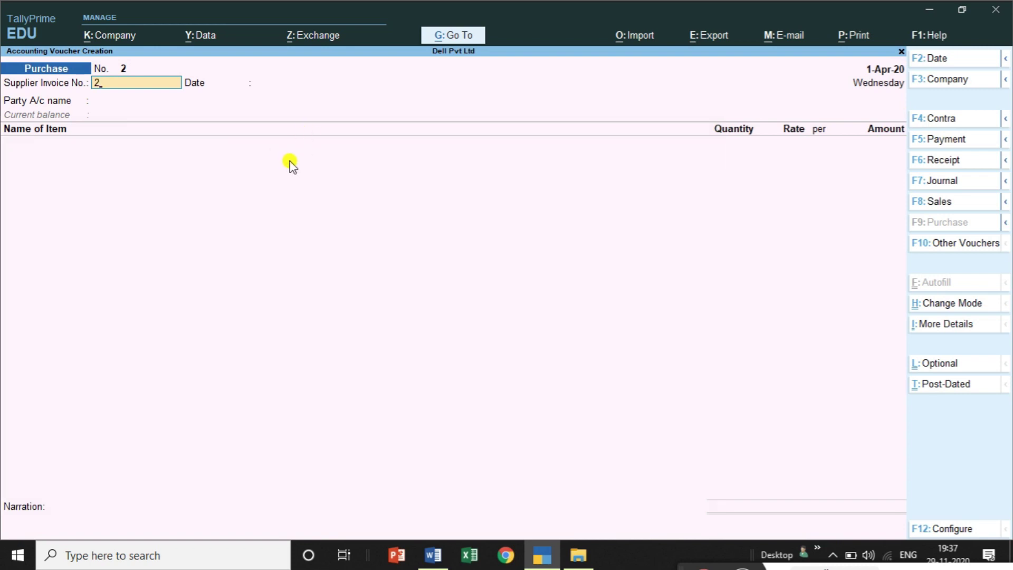
pyautogui.press('Return')
pyautogui.press('Return')
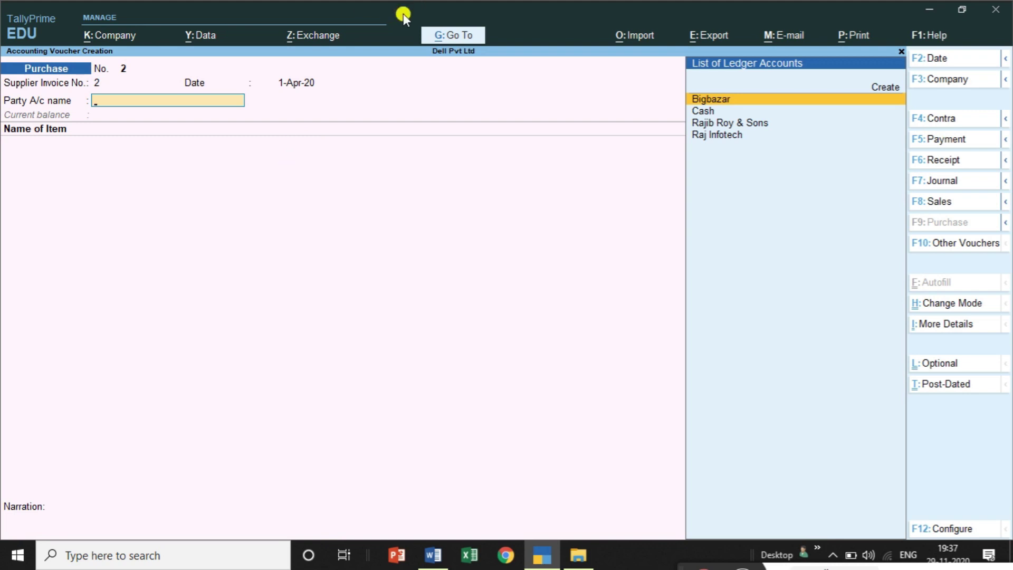
# Choose Bigbazar as the party account, set the receipt note to Not Applicable and leave the other receipt details blank
pyautogui.click(747, 99)
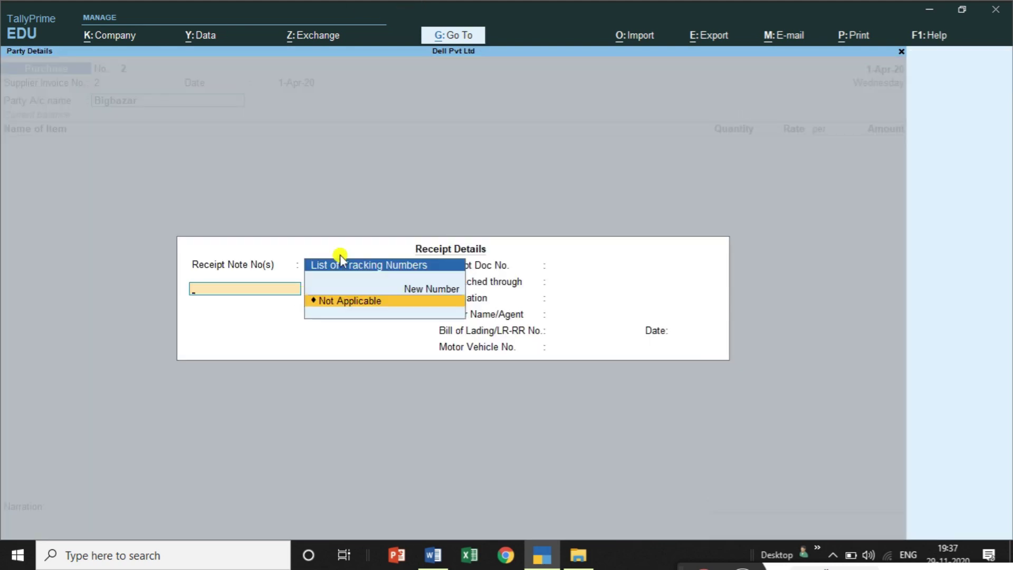
pyautogui.press('Return')
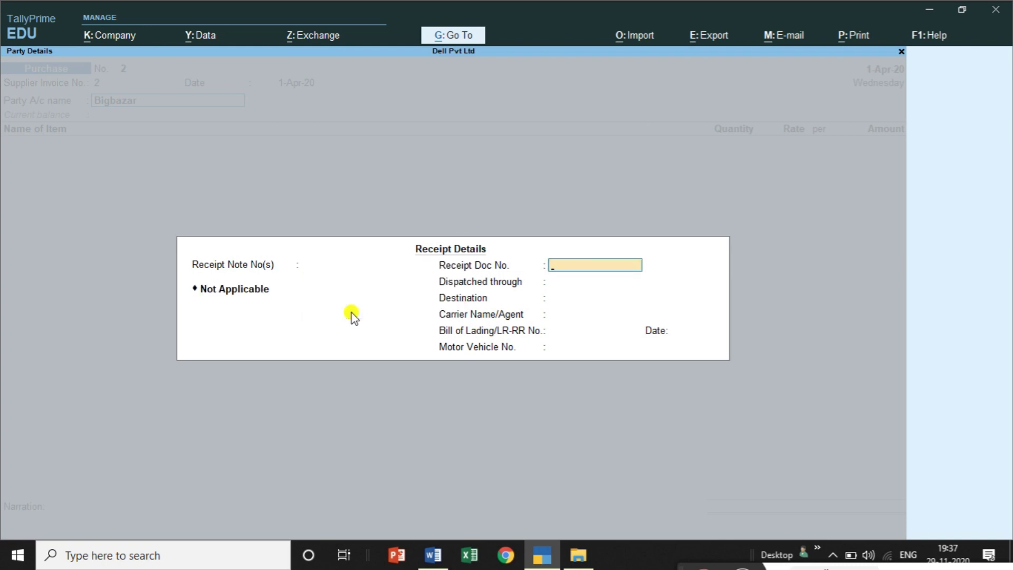
pyautogui.press('Return')
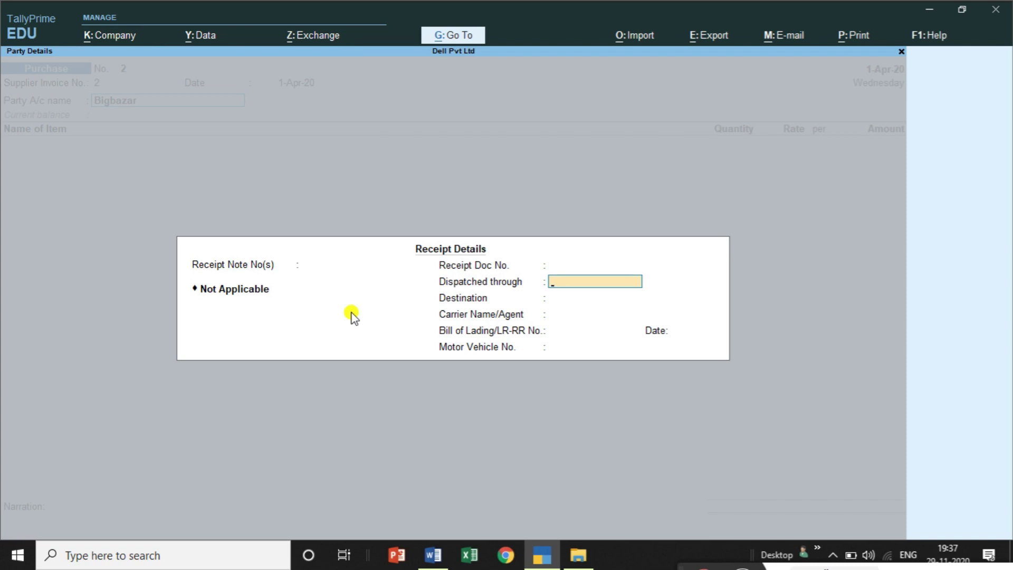
pyautogui.press('Return')
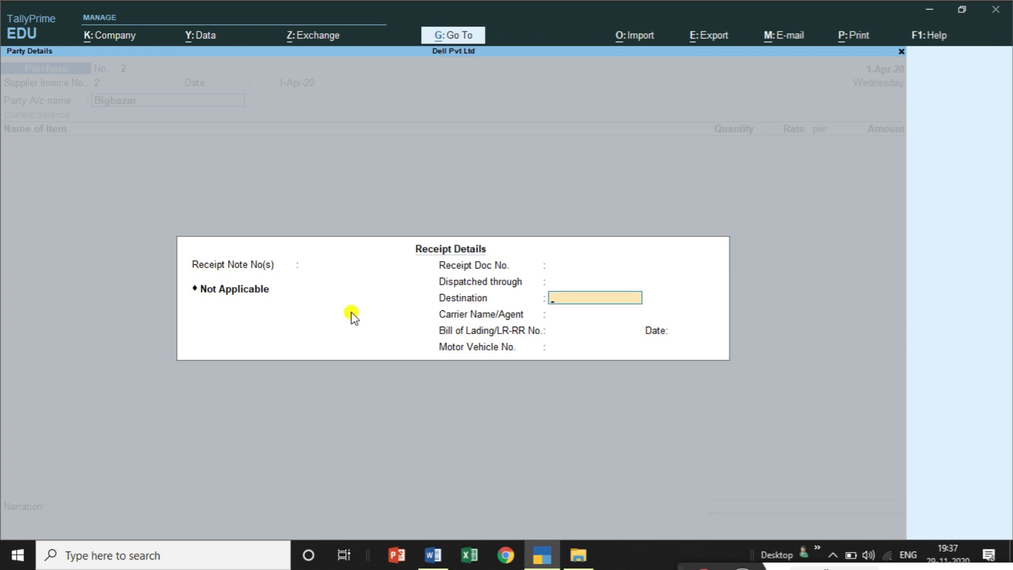
pyautogui.press('Return')
pyautogui.press('Return')
pyautogui.press('Return')
pyautogui.press('Return')
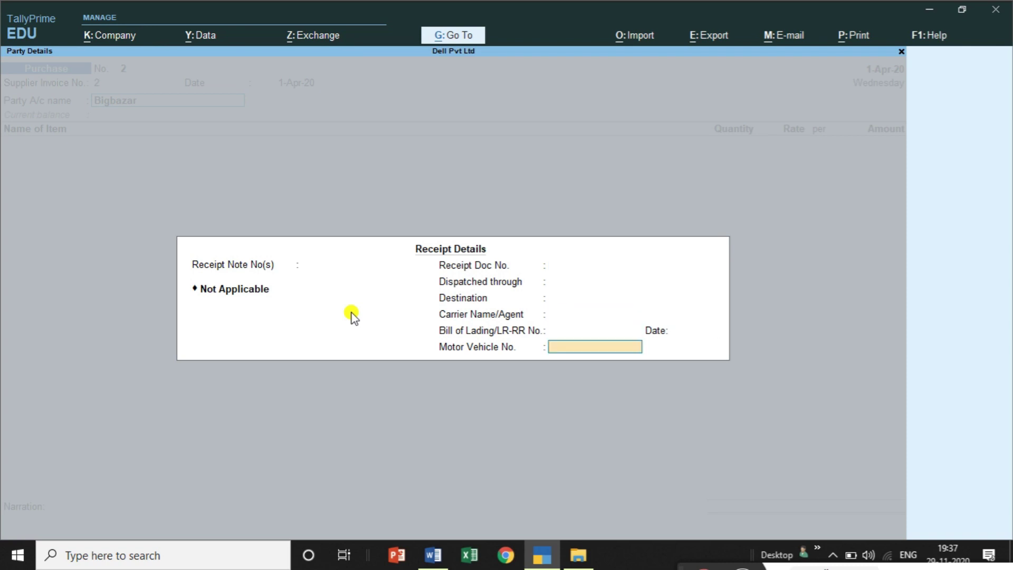
pyautogui.press('Return')
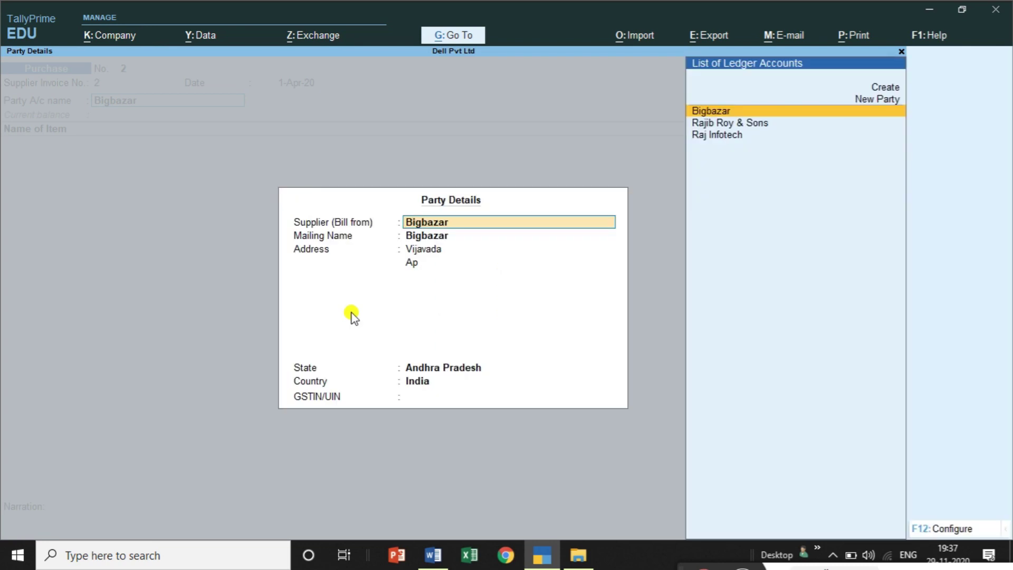
# Keep Bigbazar as the supplier and accept its party details without changes
pyautogui.press('Return')
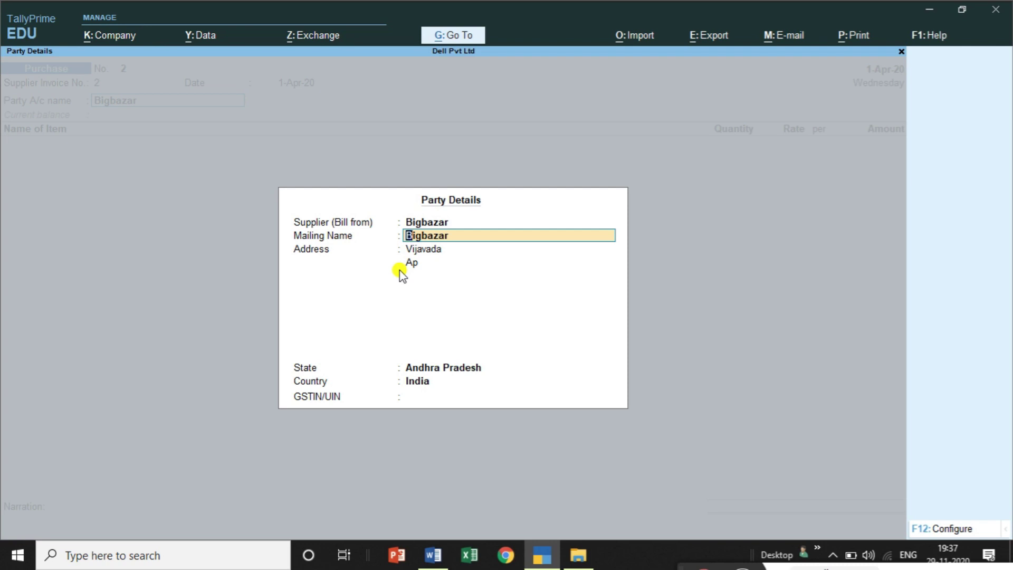
pyautogui.press('Return')
pyautogui.press('Return')
pyautogui.press('Return')
pyautogui.press('Return')
pyautogui.press('Return')
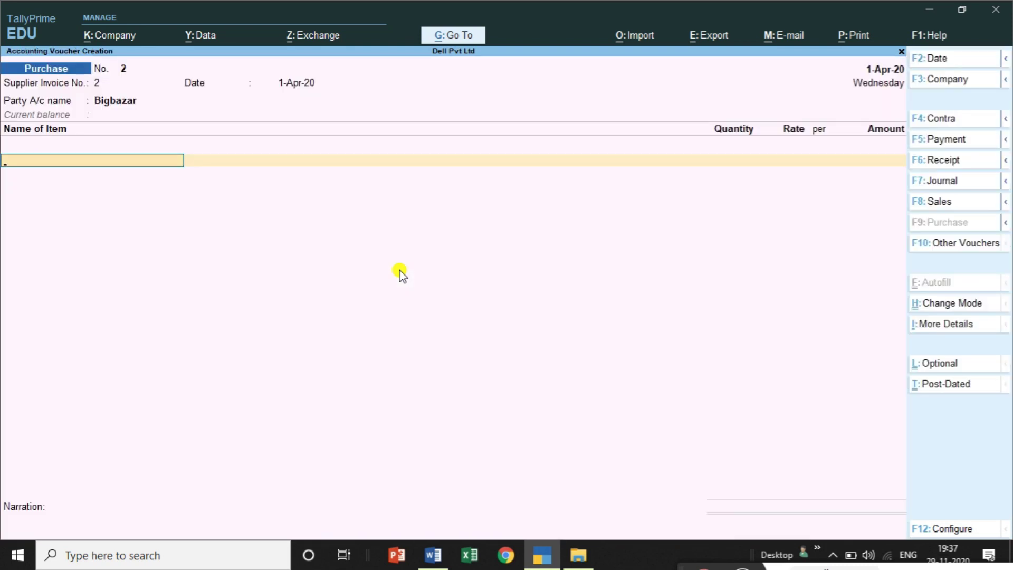
# Add Milkpowder as the voucher's first item with its tracking number Not Applicable
pyautogui.write('Mil')
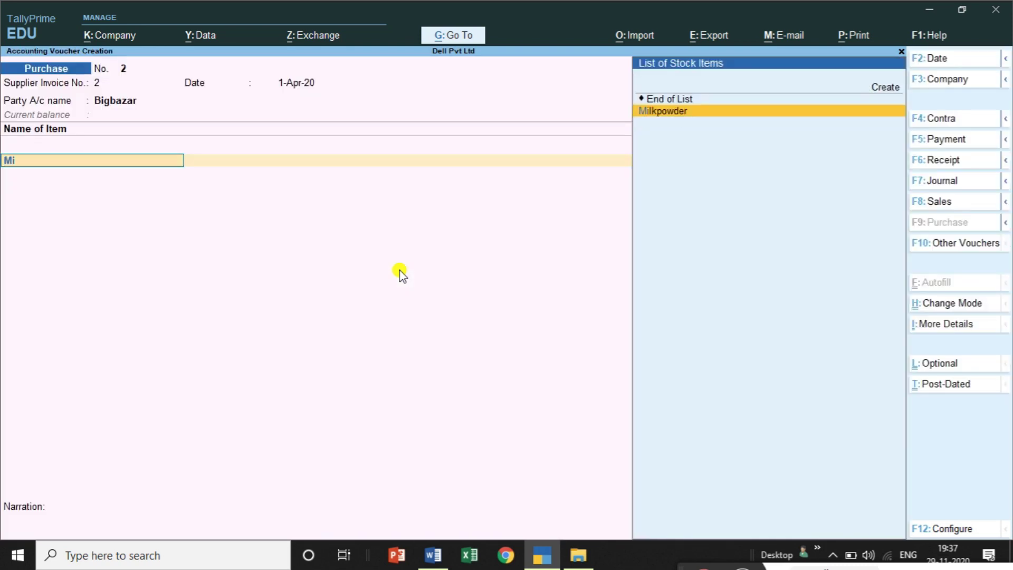
pyautogui.press('Return')
pyautogui.press('Return')
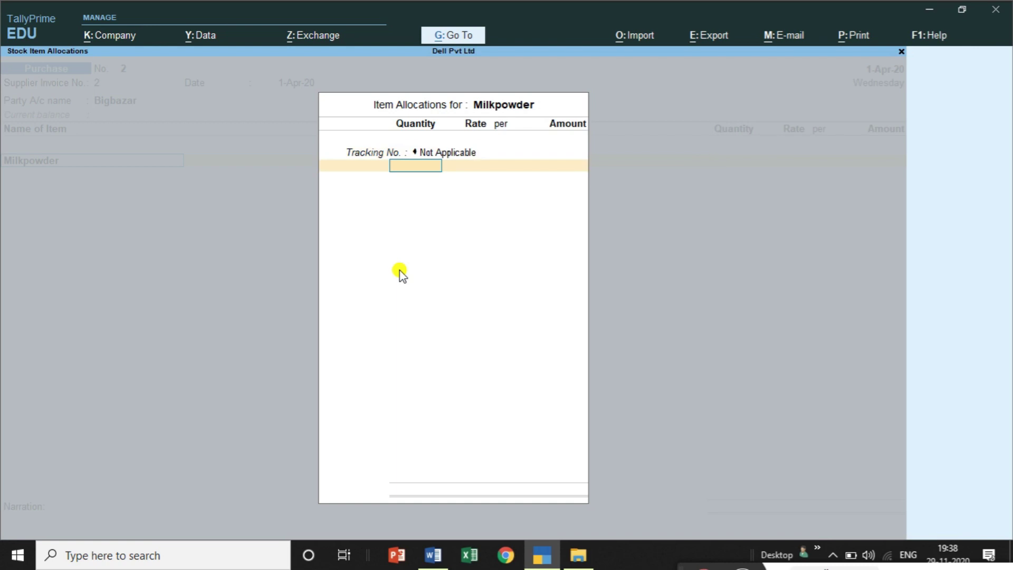
# Check the milk powder line in the Word exercise and set Milkpowder's quantity to 5 kgs and rate to 800 in TallyPrime
pyautogui.hotkey('alt', 'Tab')
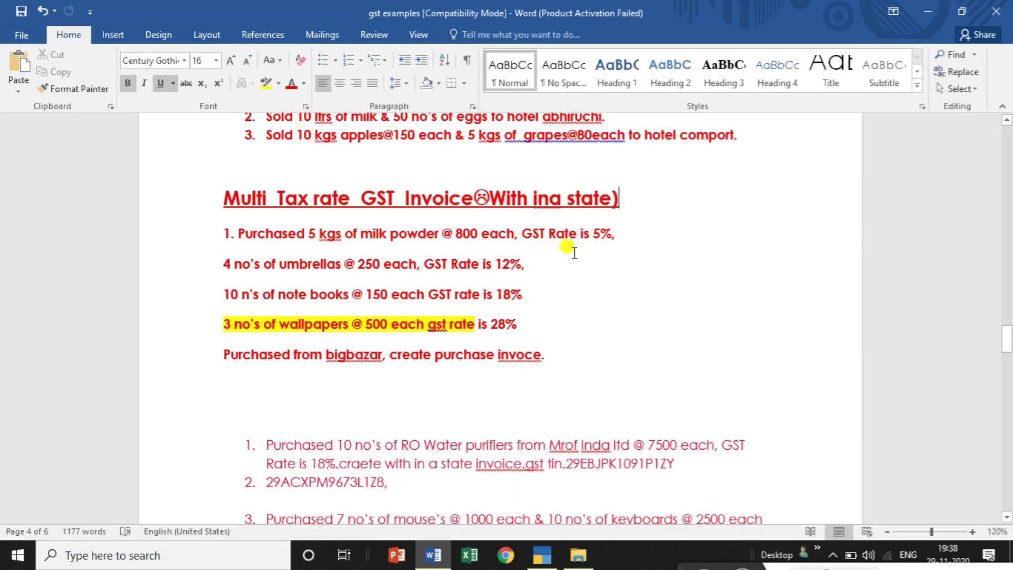
pyautogui.hotkey('alt', 'Tab')
pyautogui.write('5')
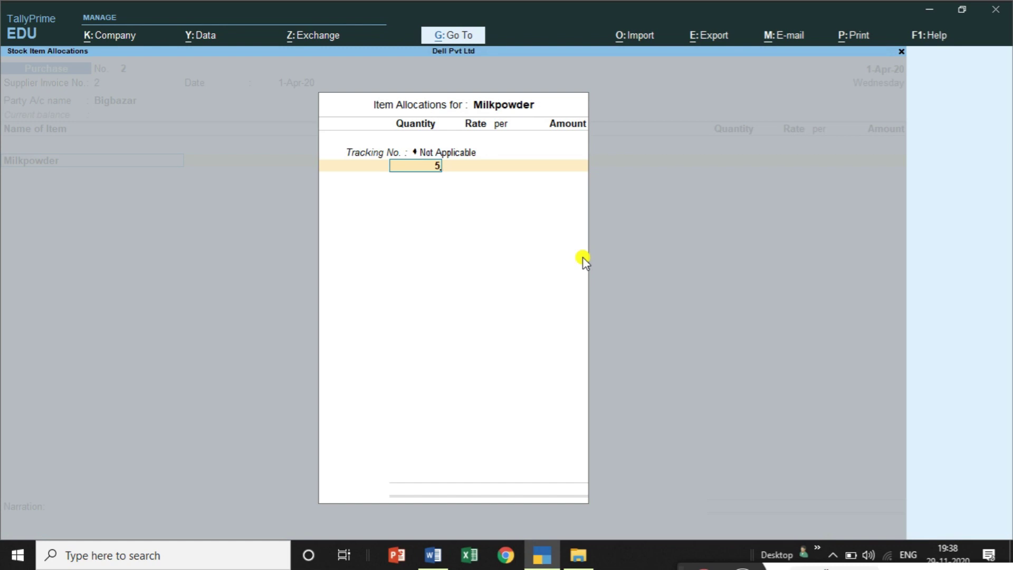
pyautogui.press('Return')
pyautogui.write('800')
pyautogui.press('Return')
pyautogui.press('Return')
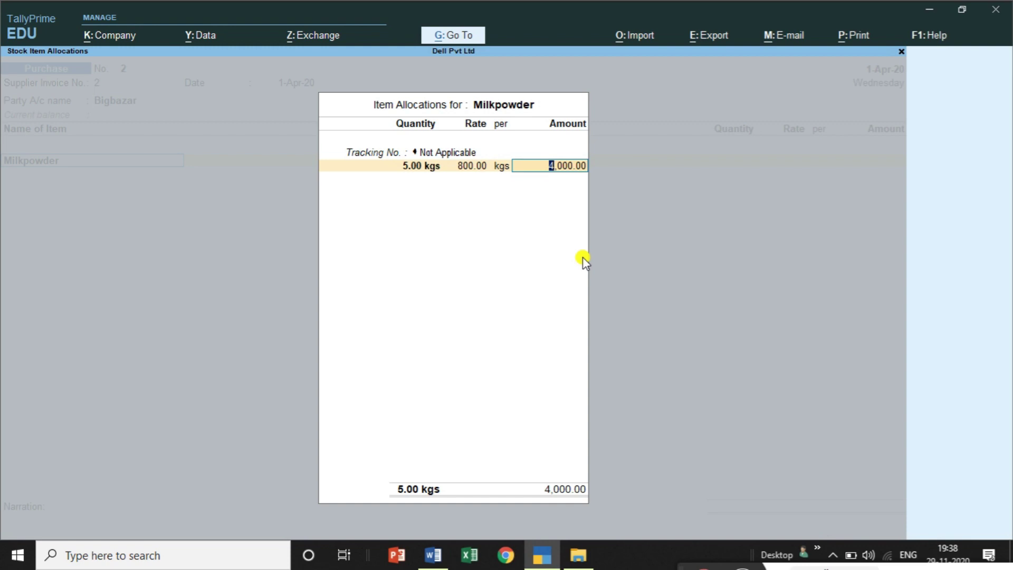
pyautogui.press('Return')
pyautogui.press('Return')
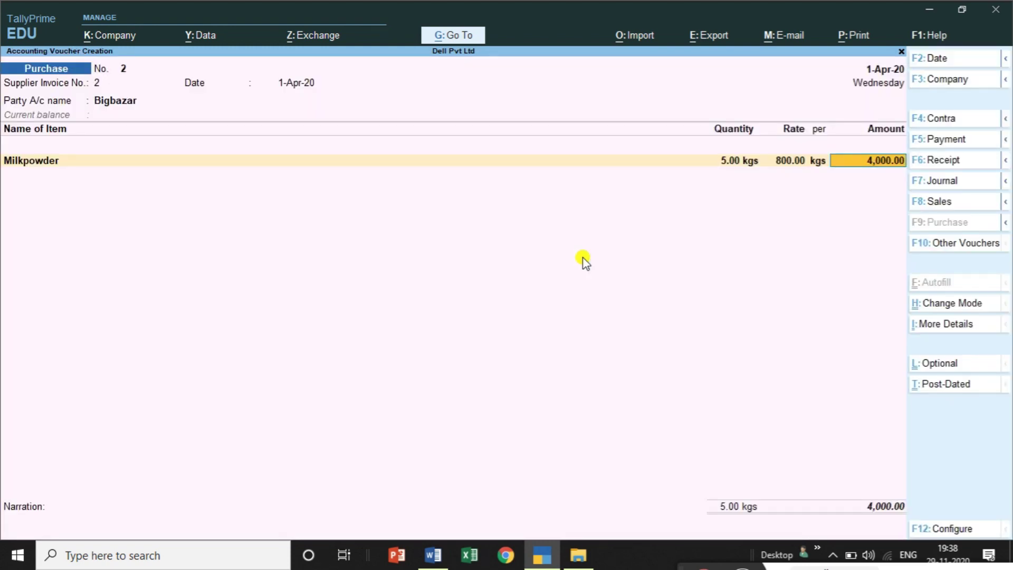
# Allocate the Milkpowder amount to the Purchase@5% ledger
pyautogui.press('Return')
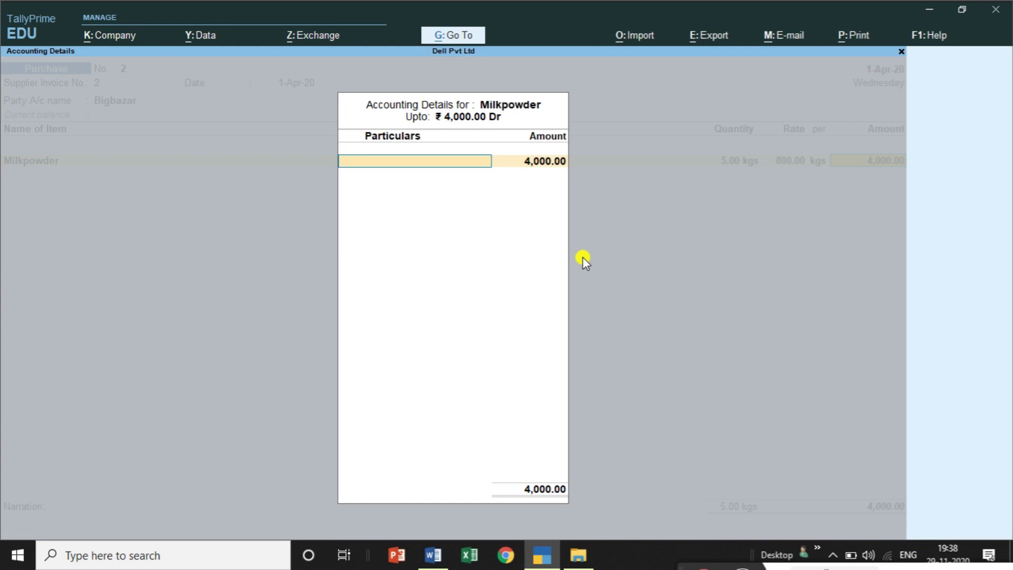
pyautogui.write('P')
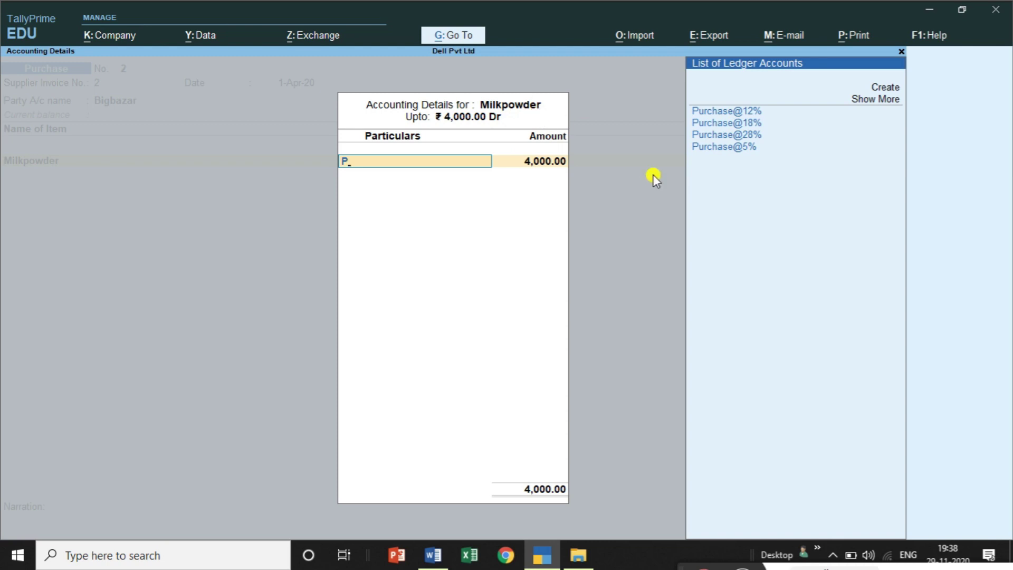
pyautogui.click(733, 150)
pyautogui.click(733, 149)
pyautogui.press('Return')
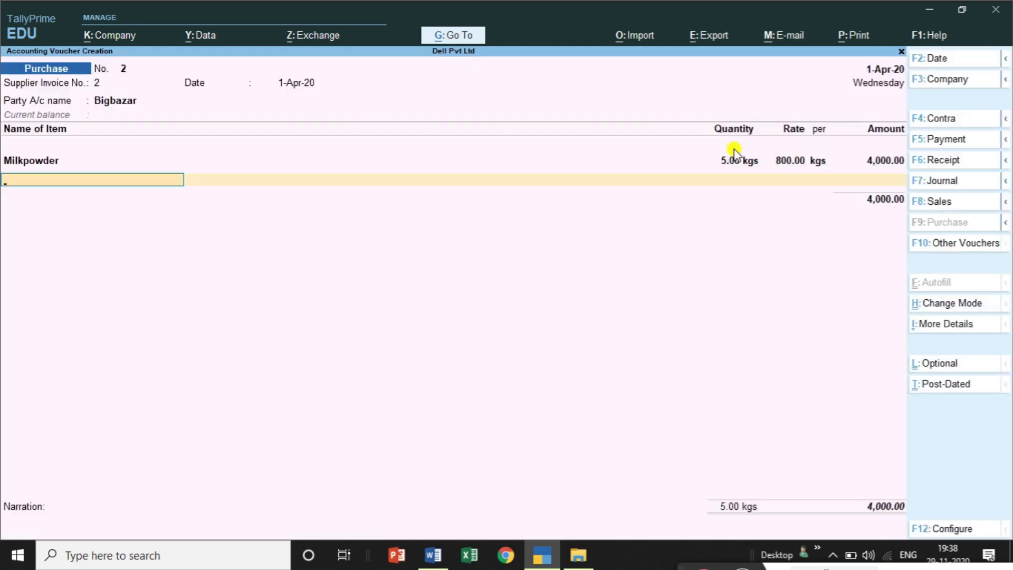
# Add Umbrellas as the voucher's second item with its tracking number Not Applicable
pyautogui.write('U')
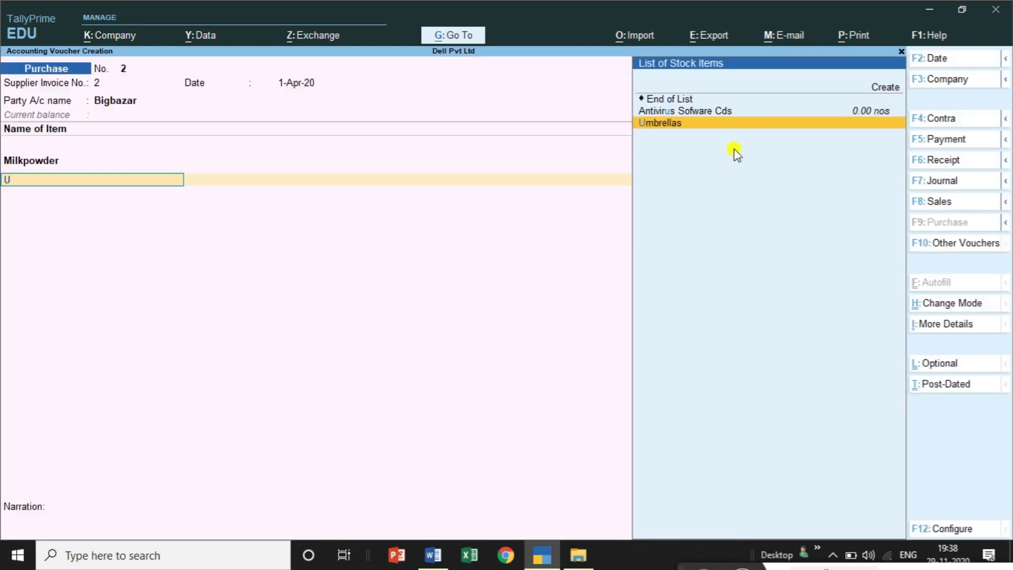
pyautogui.press('Return')
pyautogui.press('Return')
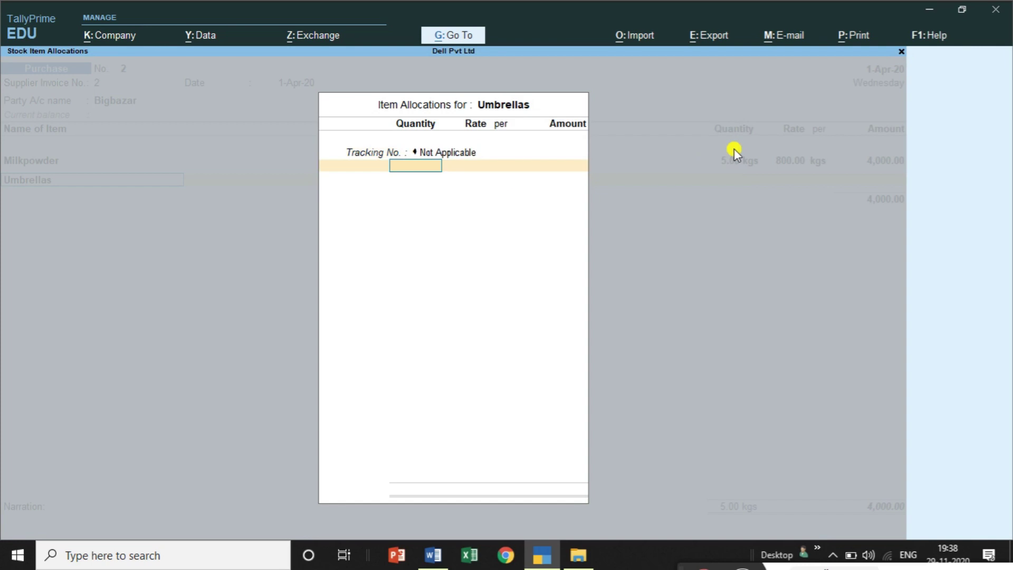
# Check the umbrellas line in the Word exercise and set Umbrellas' quantity to 4 nos and rate to 250 in TallyPrime
pyautogui.hotkey('alt', 'Tab')
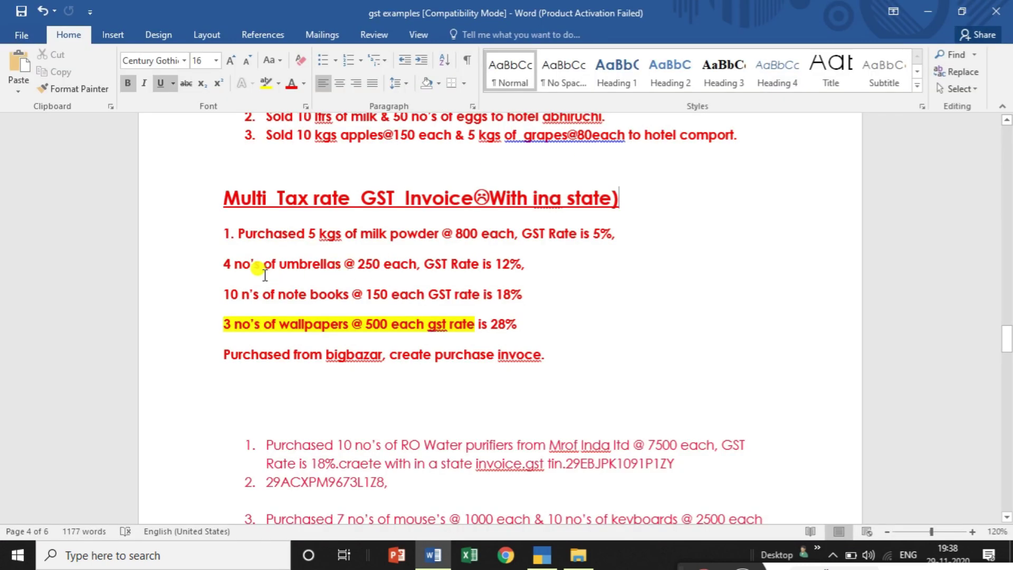
pyautogui.hotkey('alt', 'Tab')
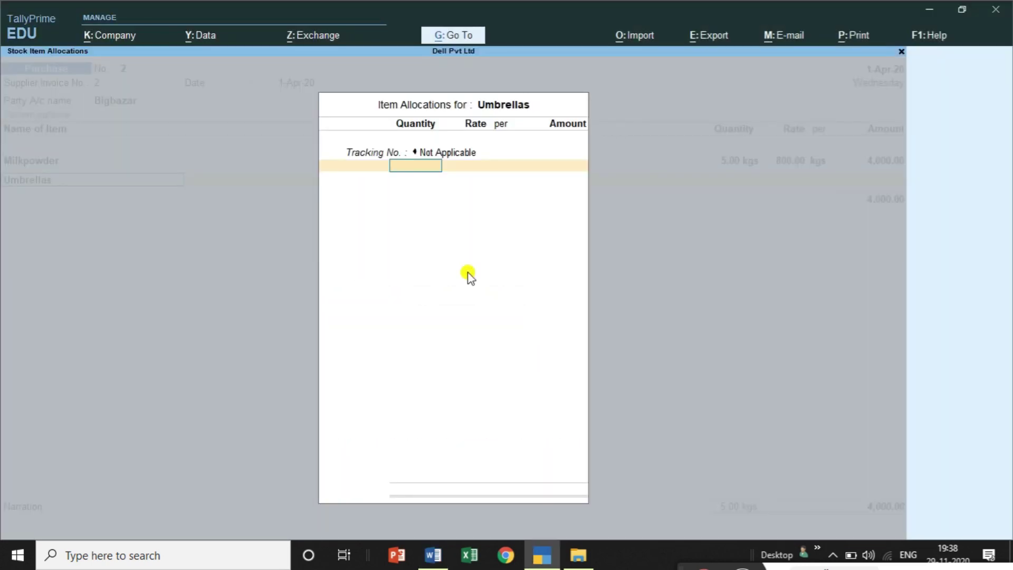
pyautogui.write('4')
pyautogui.press('Return')
pyautogui.write('250')
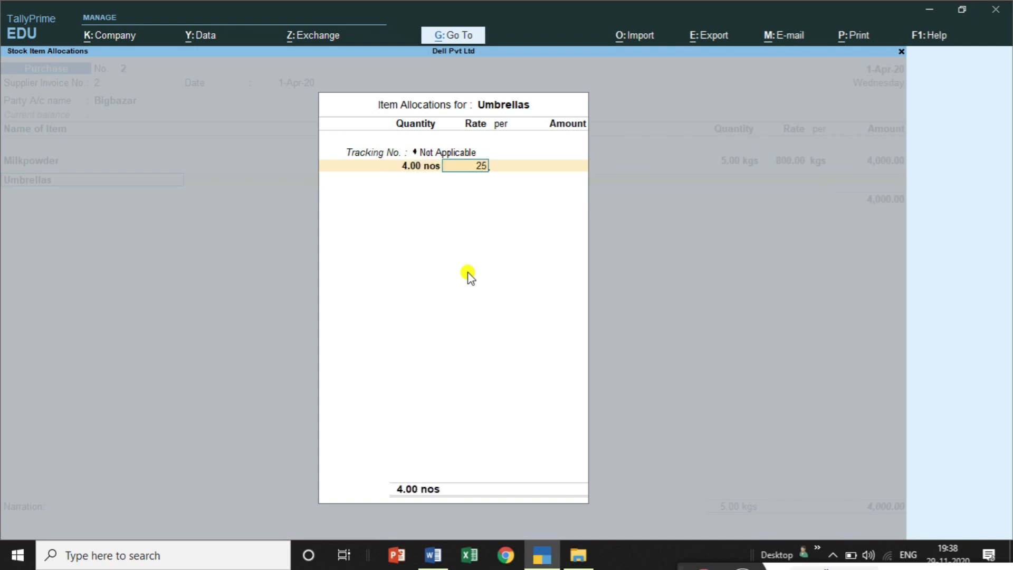
pyautogui.press('Return')
pyautogui.press('Return')
pyautogui.press('Return')
pyautogui.press('Return')
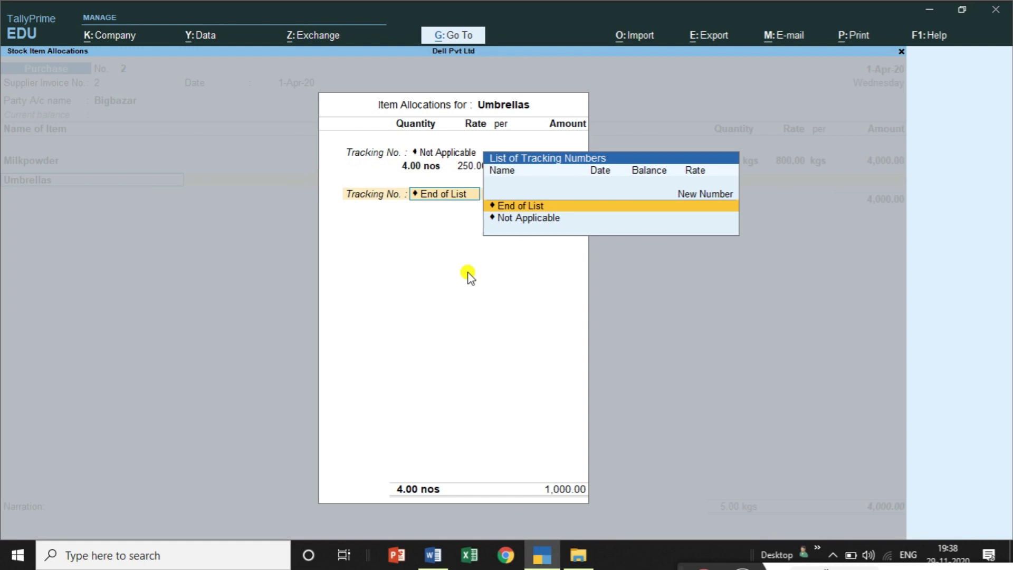
# Finish the Umbrellas item allocation and allocate its amount to the Purchase@12% ledger
pyautogui.press('Return')
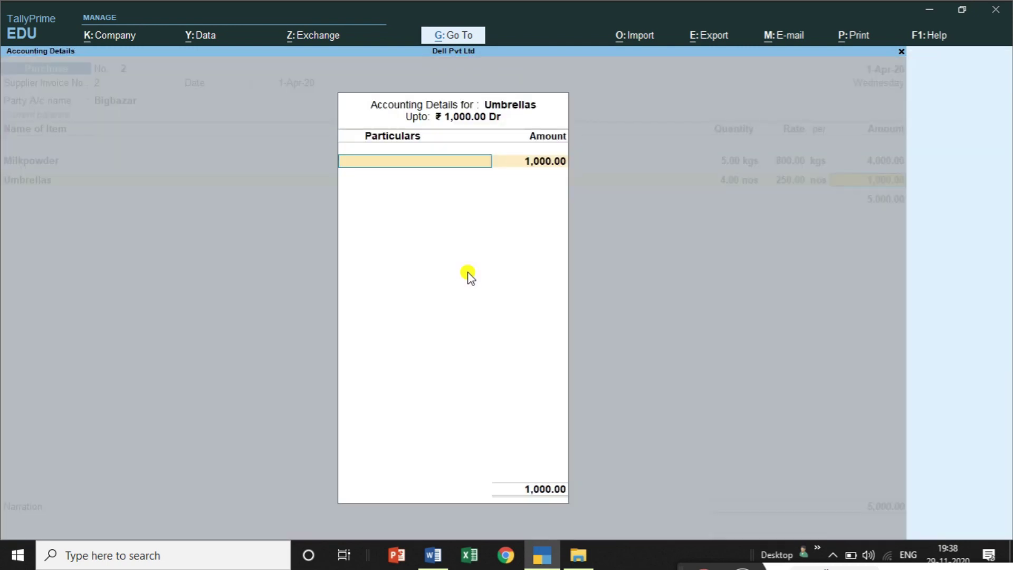
pyautogui.write('P')
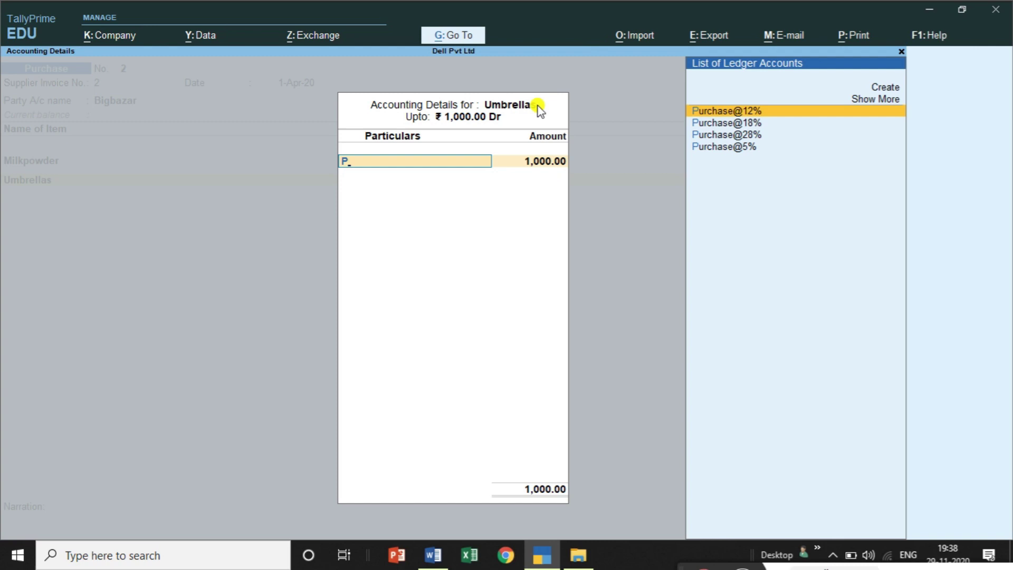
pyautogui.press('Return')
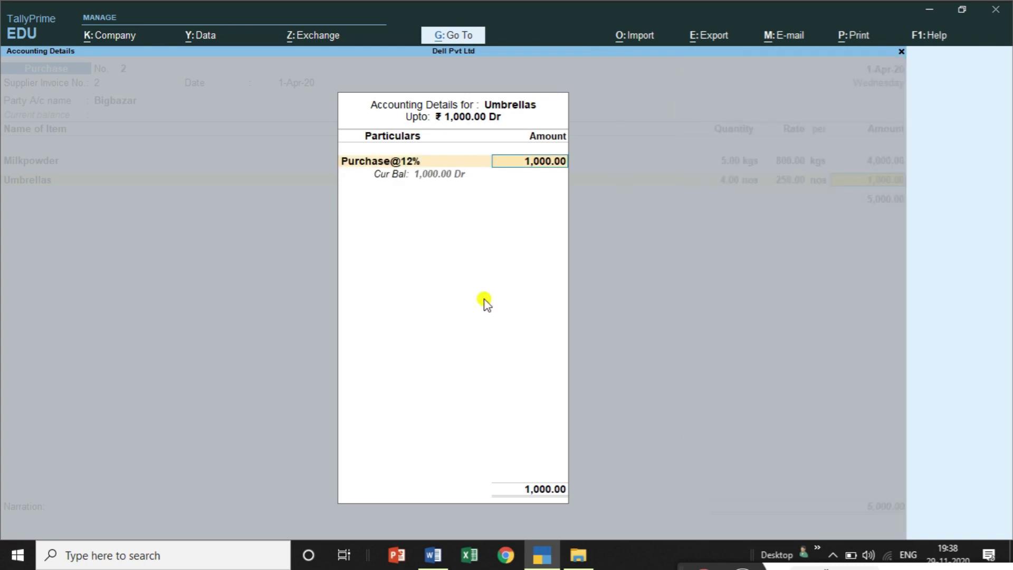
pyautogui.press('Return')
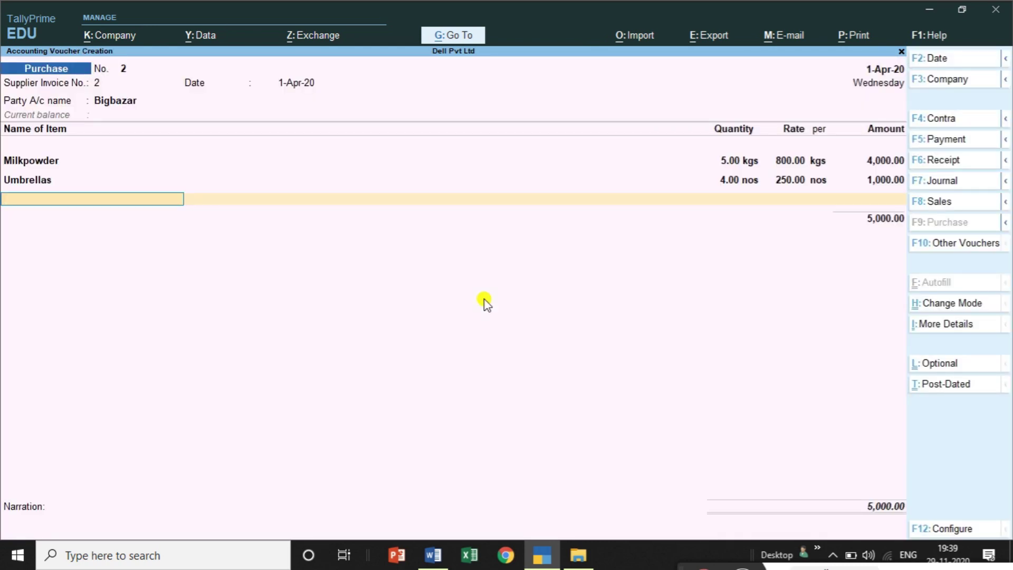
# Check the note books line in the Word exercise and add Notebooks as the TallyPrime voucher's third item with tracking number Not Applicable
pyautogui.hotkey('alt', 'Tab')
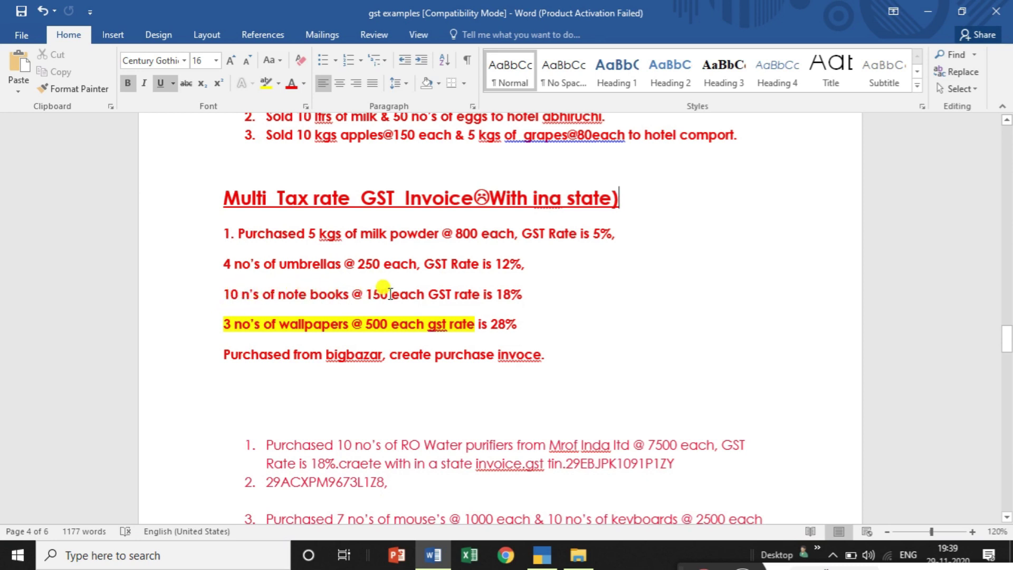
pyautogui.hotkey('alt', 'Tab')
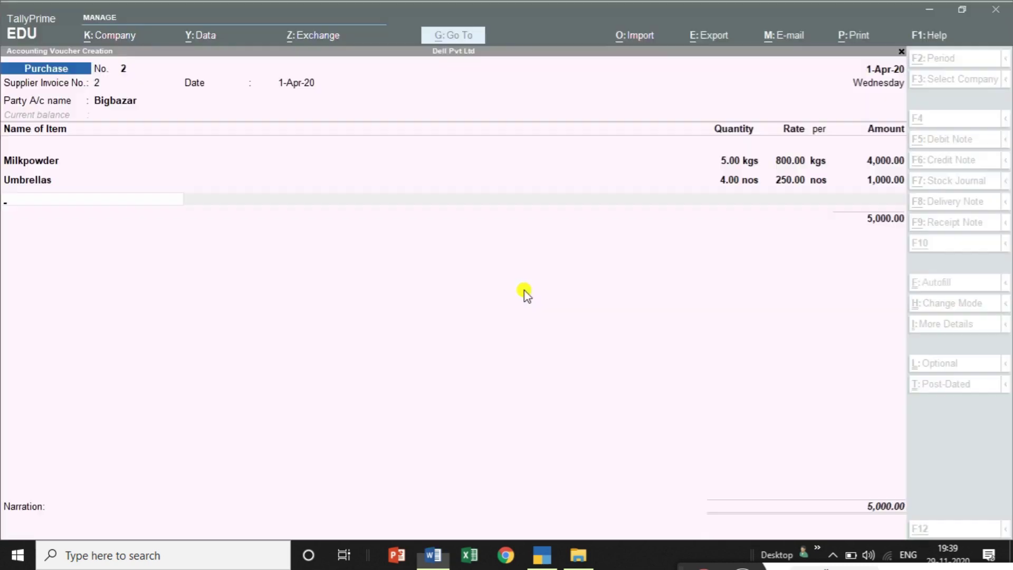
pyautogui.write('N')
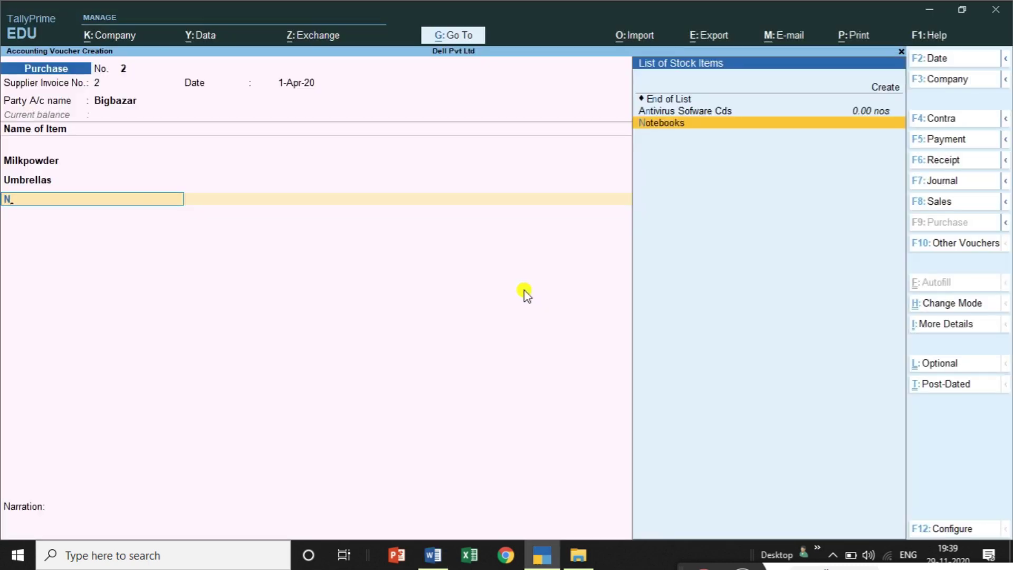
pyautogui.press('Return')
pyautogui.press('Return')
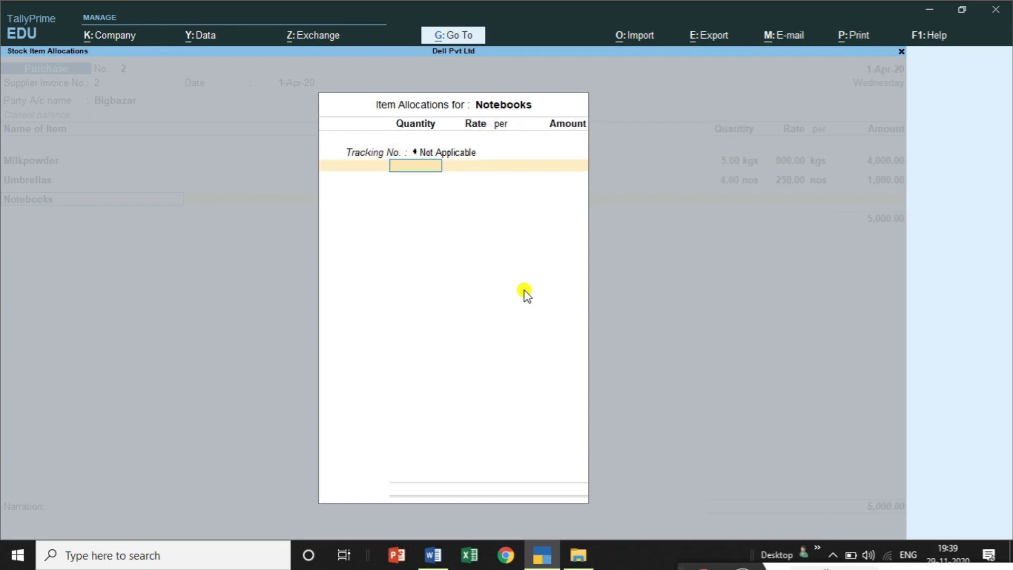
# Set Notebooks' quantity to 10 nos and rate to 150
pyautogui.write('10')
pyautogui.press('Return')
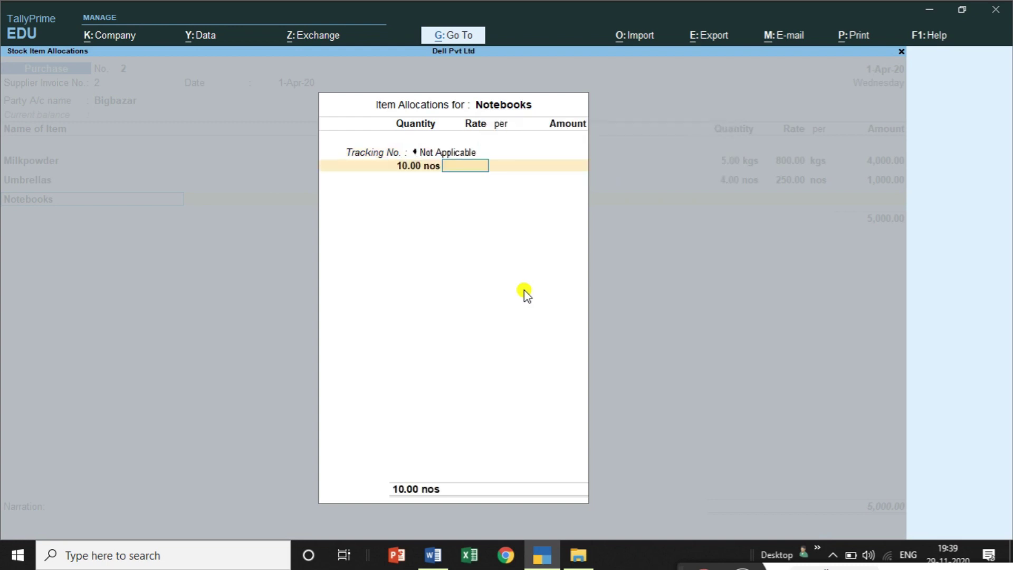
pyautogui.write('150')
pyautogui.press('Return')
pyautogui.press('Return')
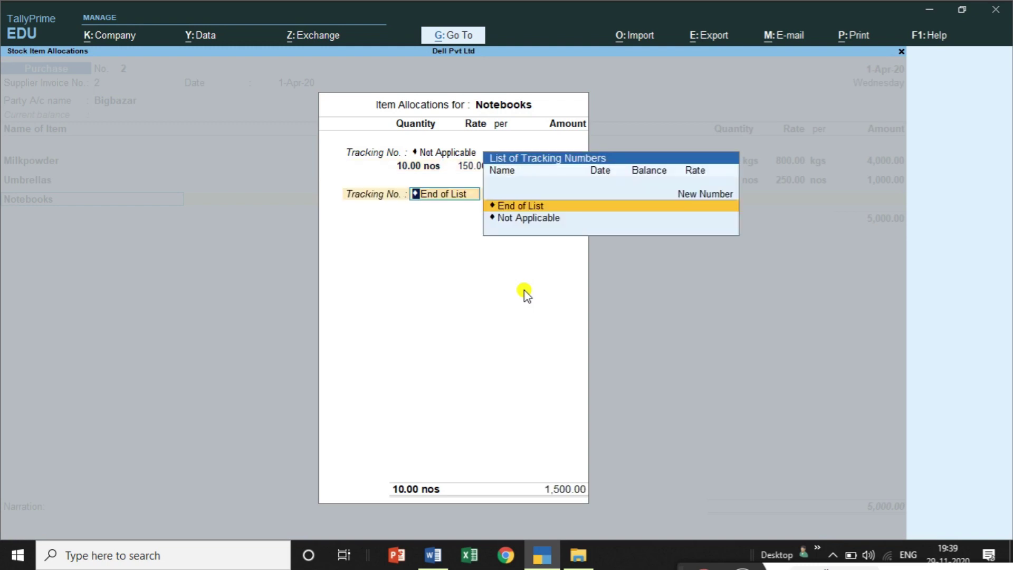
# End the Notebooks item allocation and allocate its amount to the Purchase@18% ledger
pyautogui.press('Return')
pyautogui.press('Return')
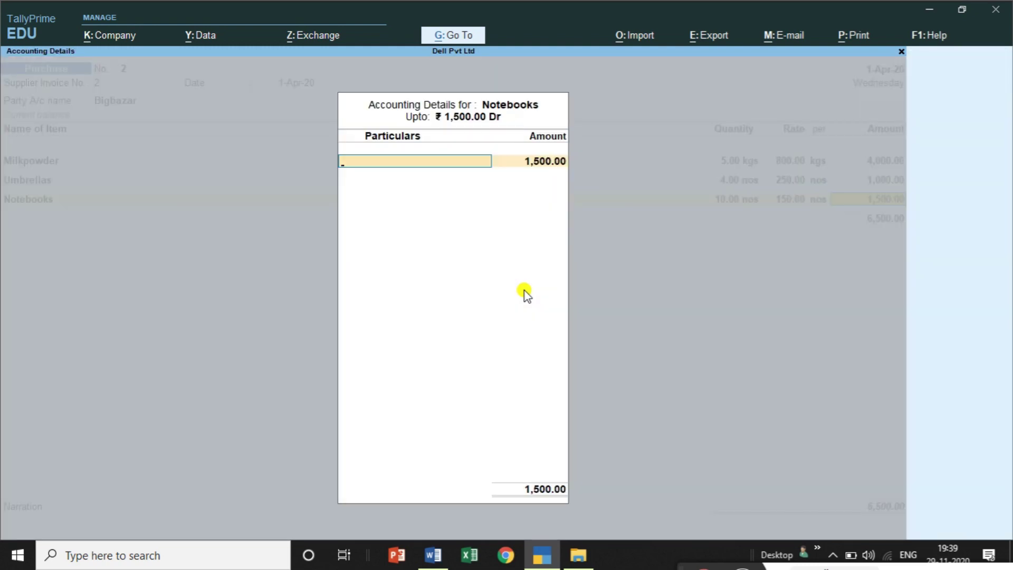
pyautogui.write('P')
pyautogui.press('Down')
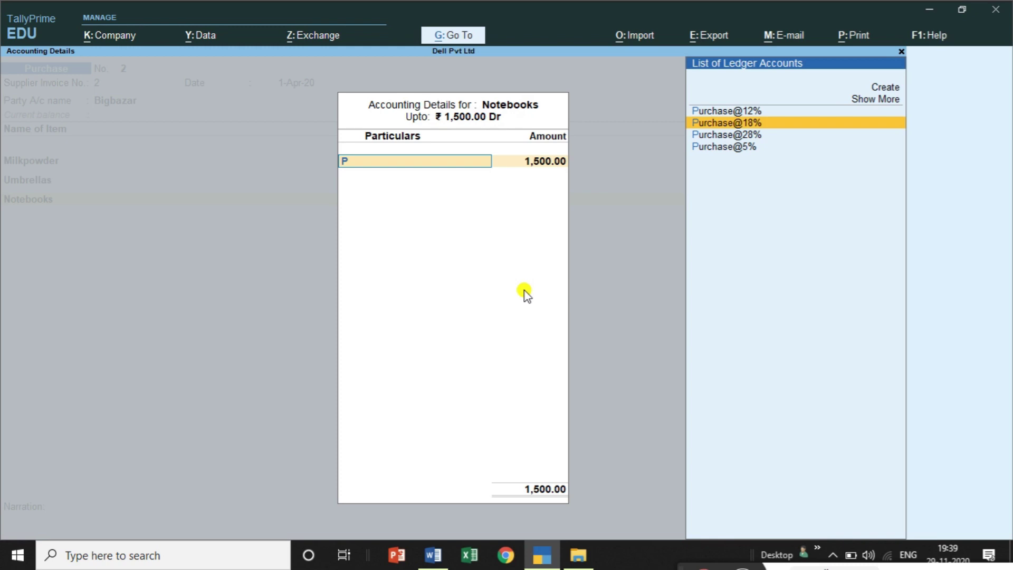
pyautogui.press('Return')
pyautogui.press('Return')
pyautogui.press('Return')
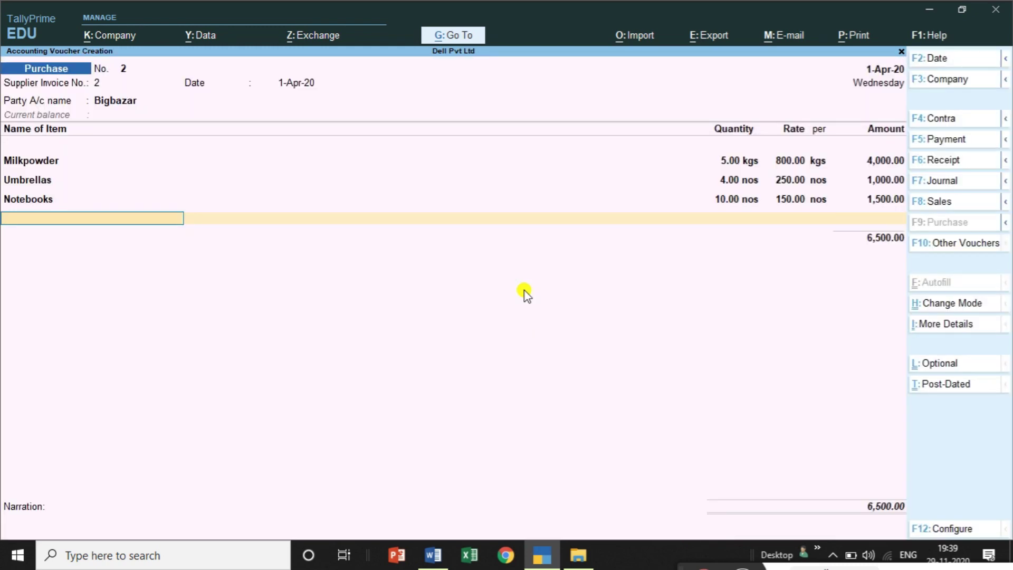
# Add Wallpapers as the voucher's fourth item with tracking number Not Applicable and a quantity of 2 nos
pyautogui.write('Wa')
pyautogui.press('Return')
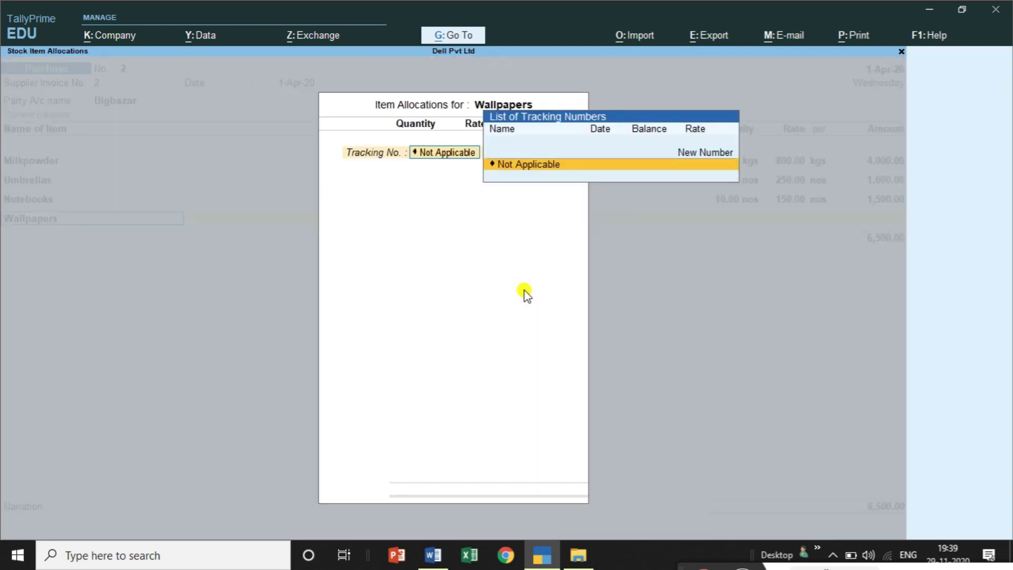
pyautogui.press('Return')
pyautogui.write('2')
pyautogui.press('Return')
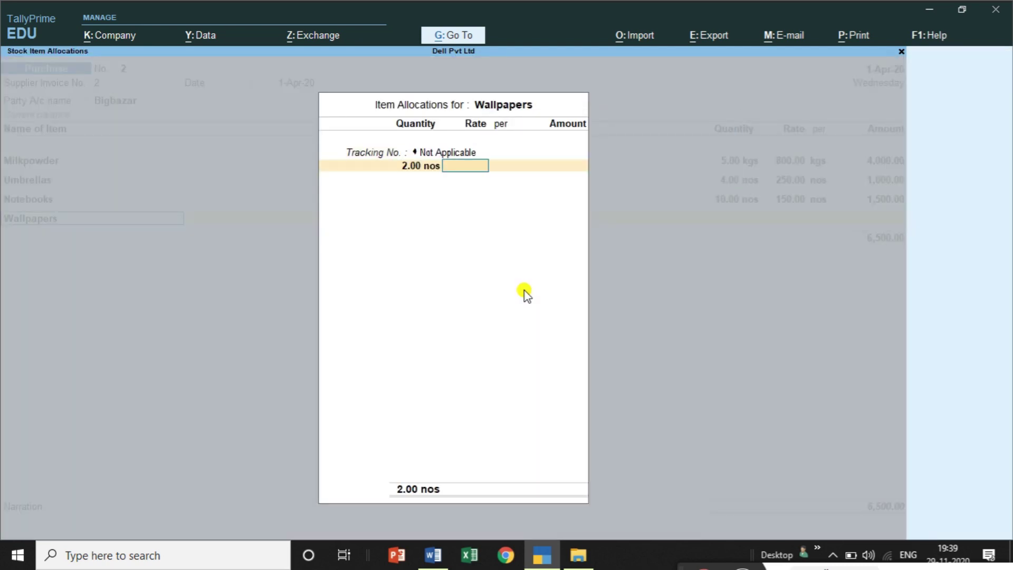
# Check the wallpapers rate in the Word exercise and set Wallpapers' rate to 500 in TallyPrime
pyautogui.hotkey('alt', 'Tab')
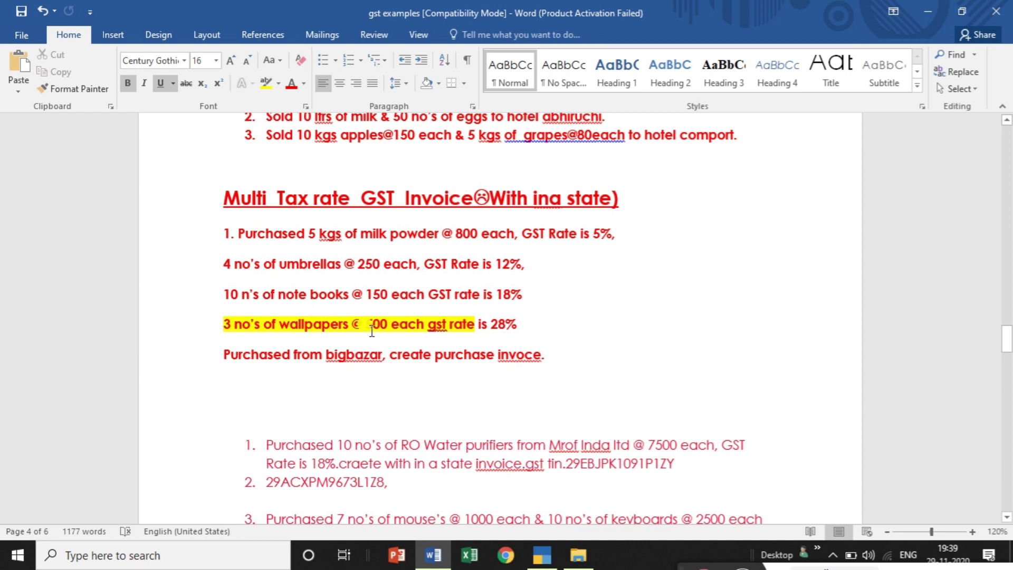
pyautogui.hotkey('alt', 'Tab')
pyautogui.write('5')
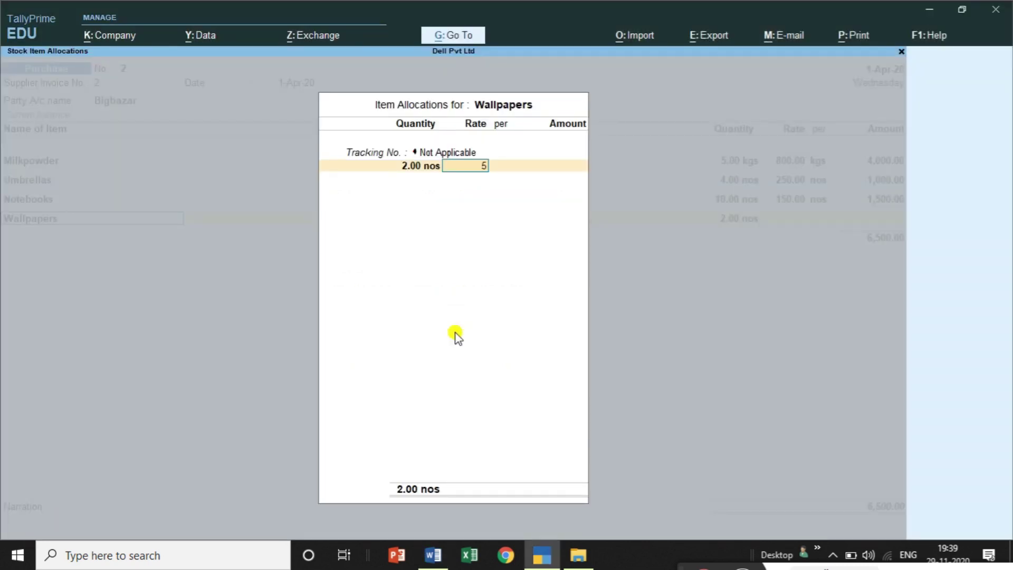
pyautogui.write('00')
pyautogui.press('Return')
pyautogui.press('Return')
pyautogui.press('Return')
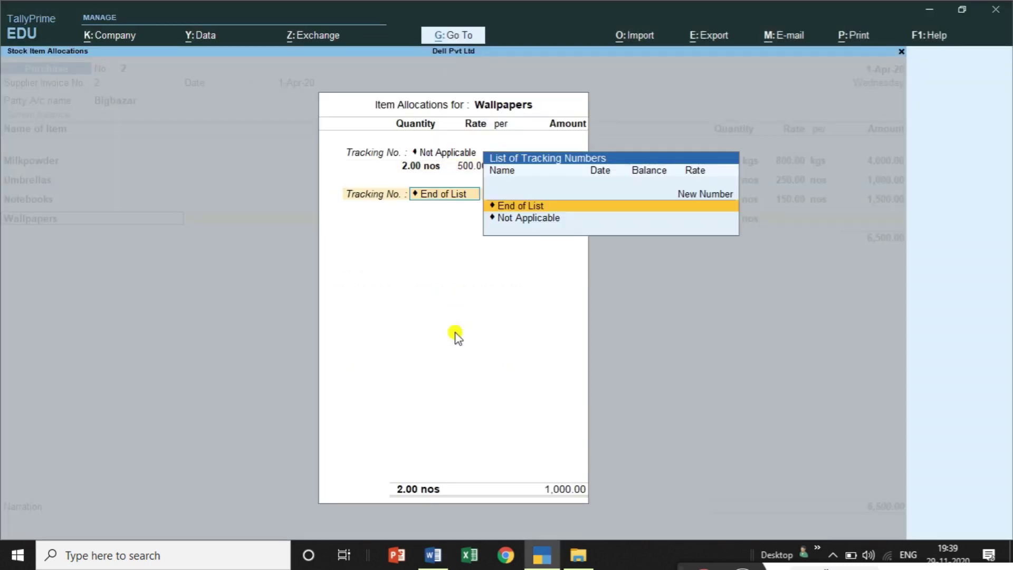
# End the Wallpapers item allocation and allocate its amount to the Purchase@28% ledger
pyautogui.press('Return')
pyautogui.press('Return')
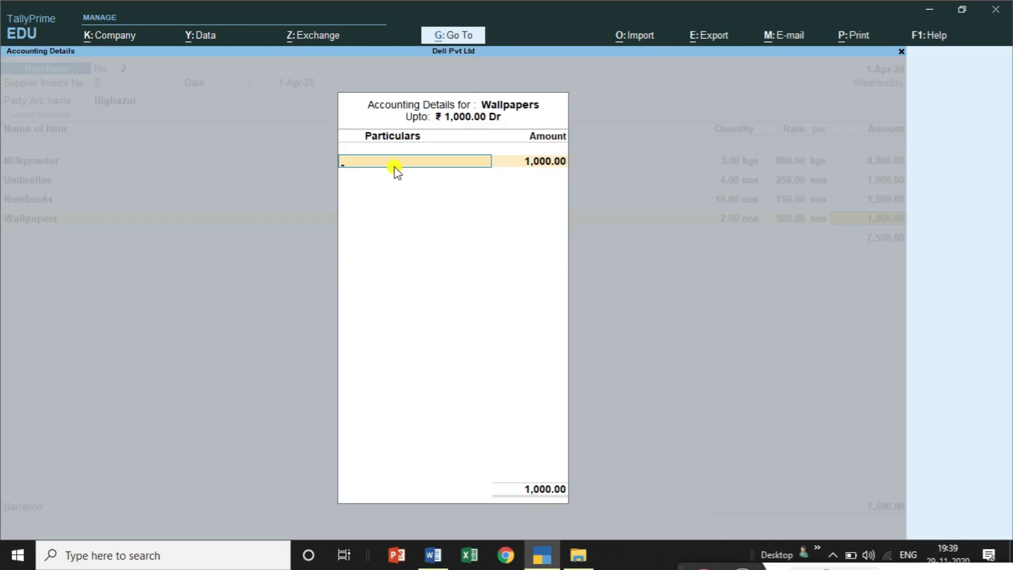
pyautogui.write('P')
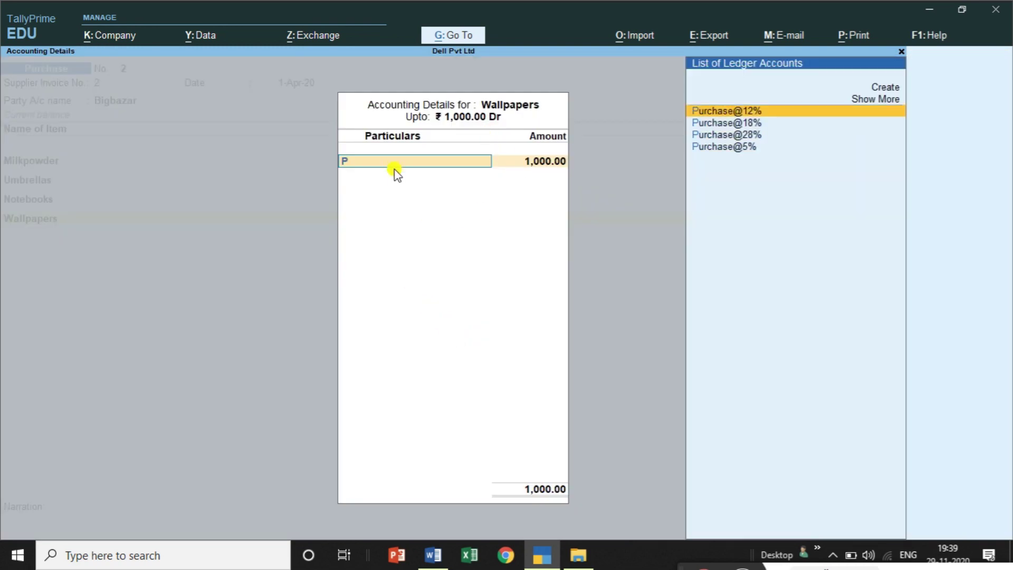
pyautogui.press('Down')
pyautogui.press('Down')
pyautogui.press('Return')
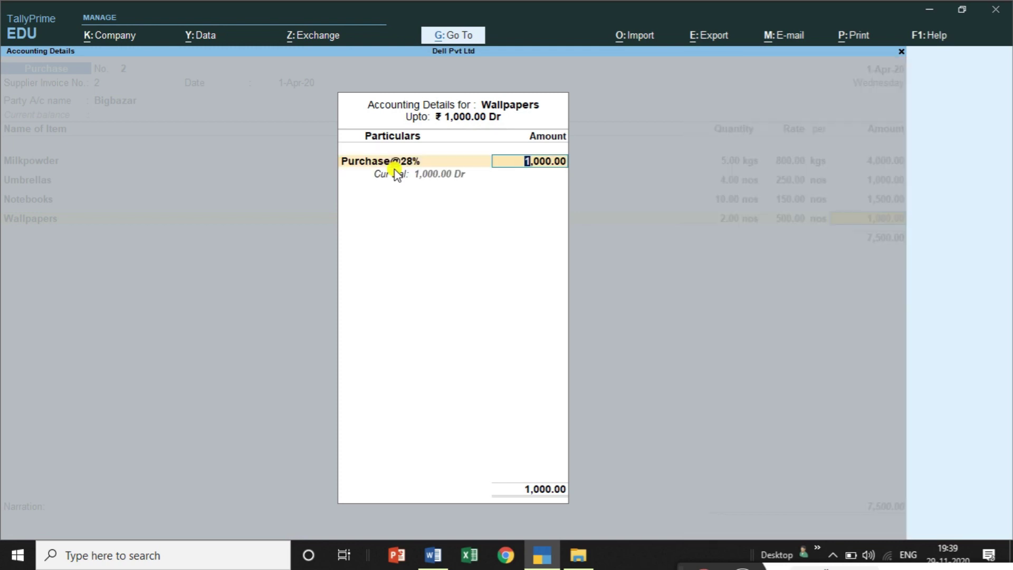
pyautogui.press('Return')
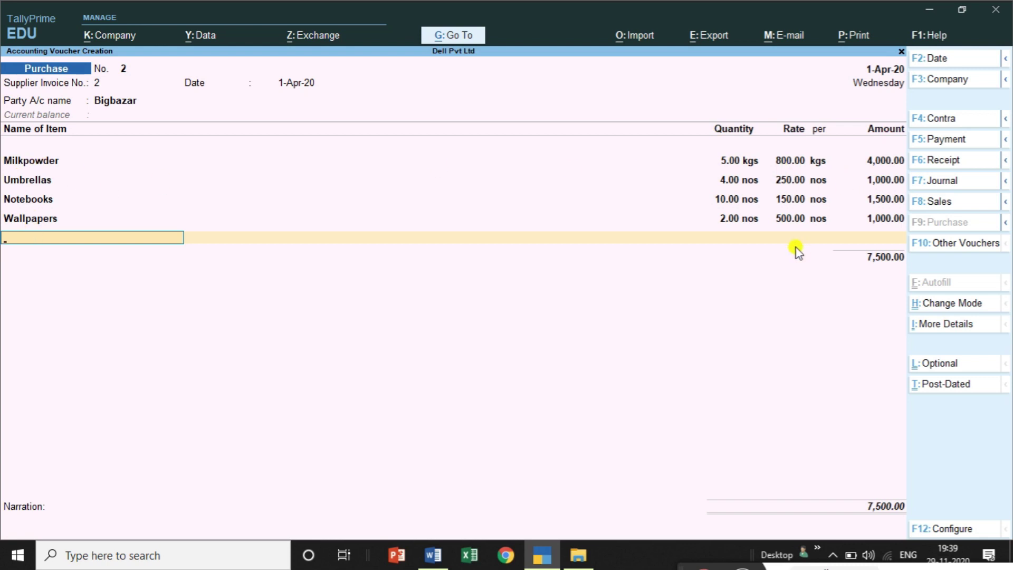
# End the item list and add the CGST and SGST ledgers with their calculated amounts to the purchase voucher
pyautogui.press('Return')
pyautogui.write('C')
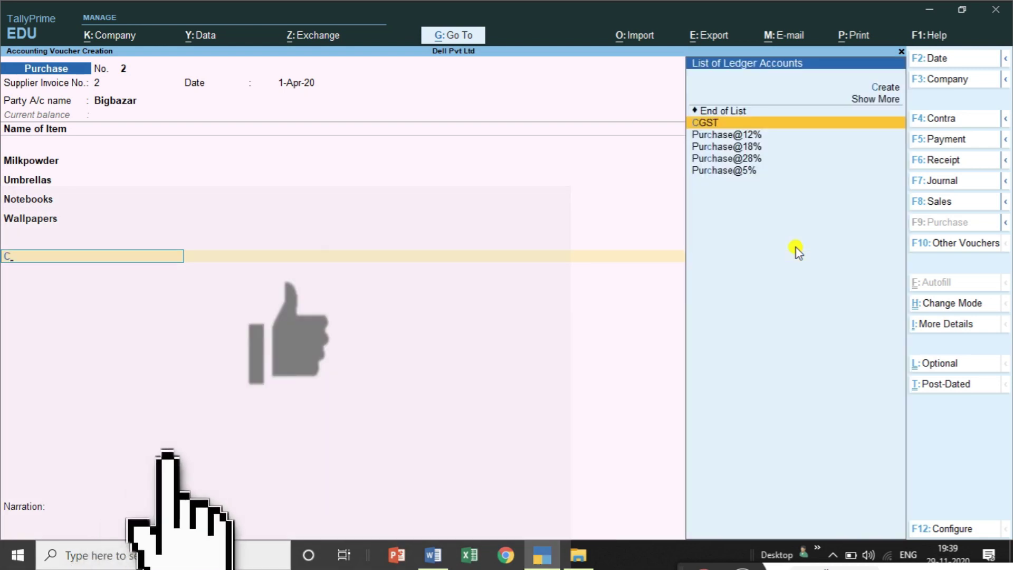
pyautogui.press('Return')
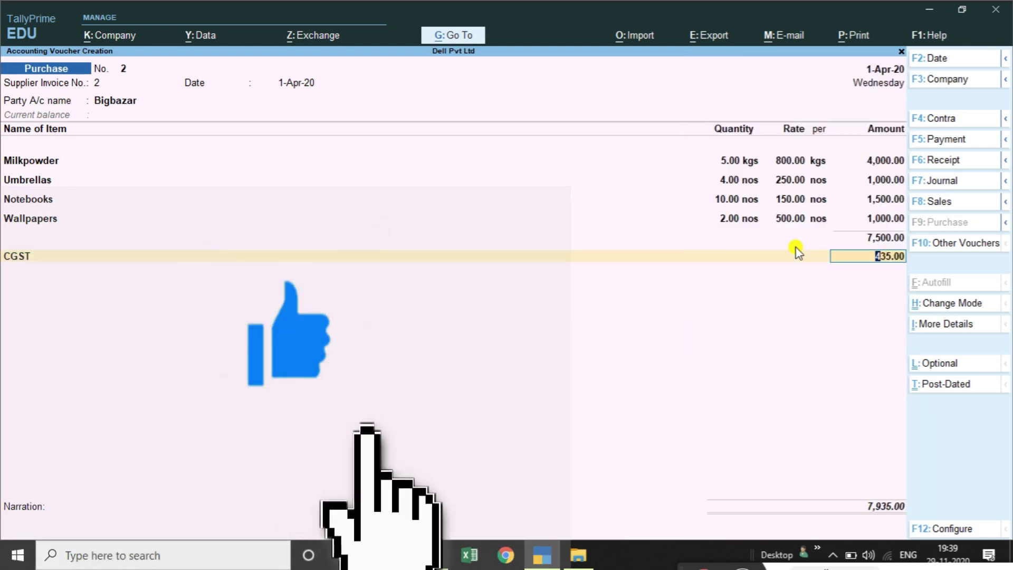
pyautogui.press('Return')
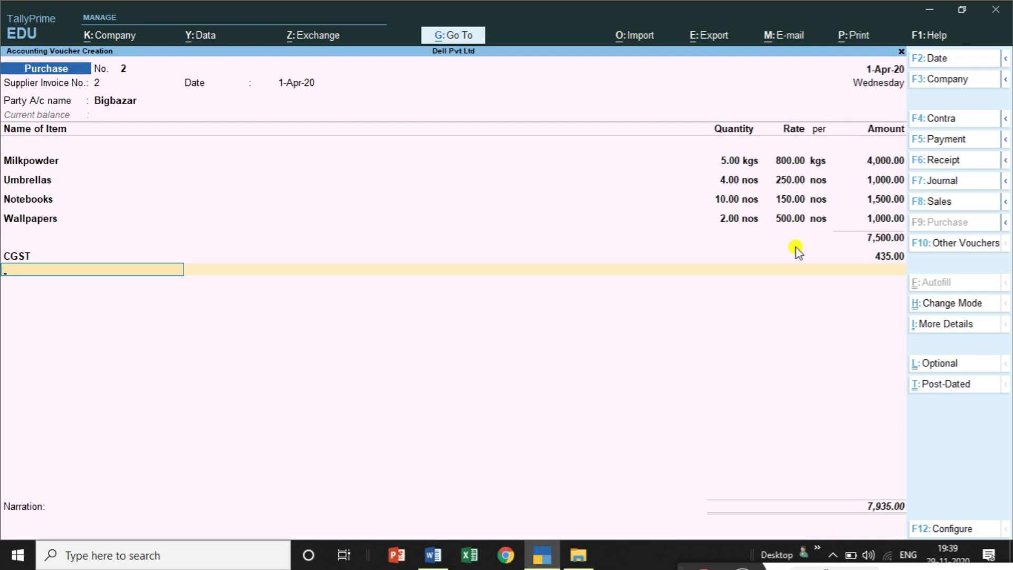
pyautogui.write('S')
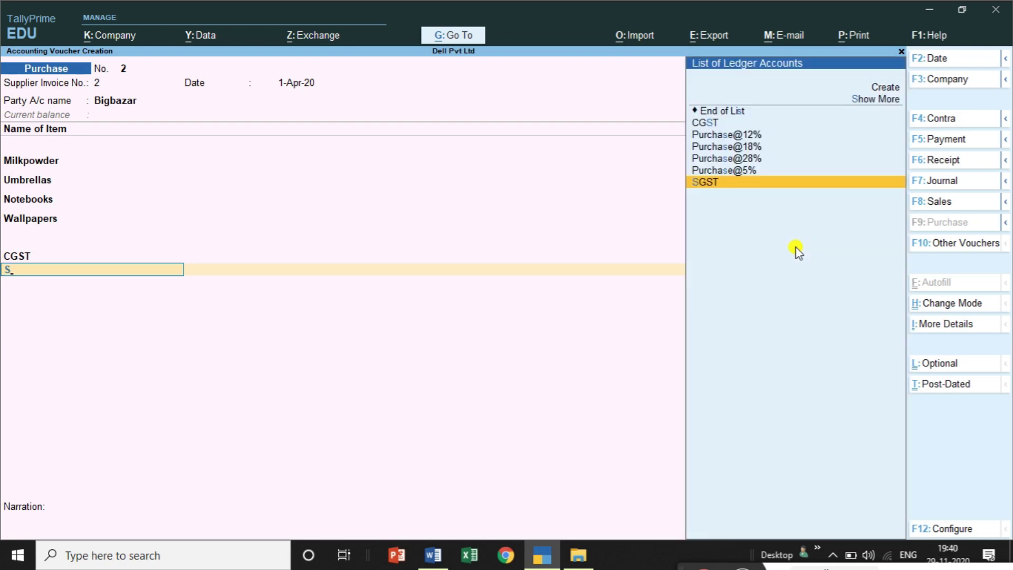
pyautogui.press('Return')
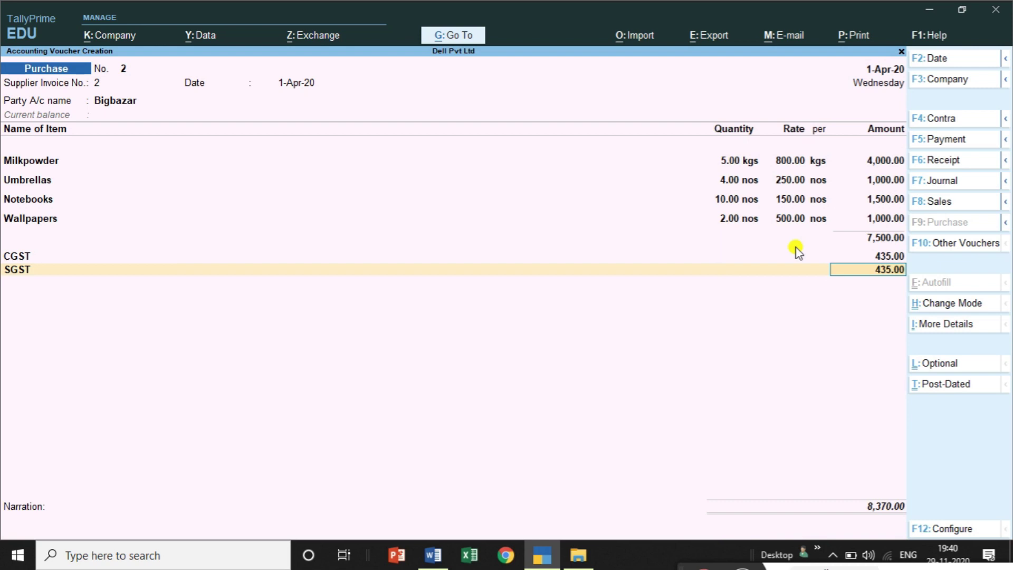
pyautogui.press('Return')
pyautogui.press('Return')
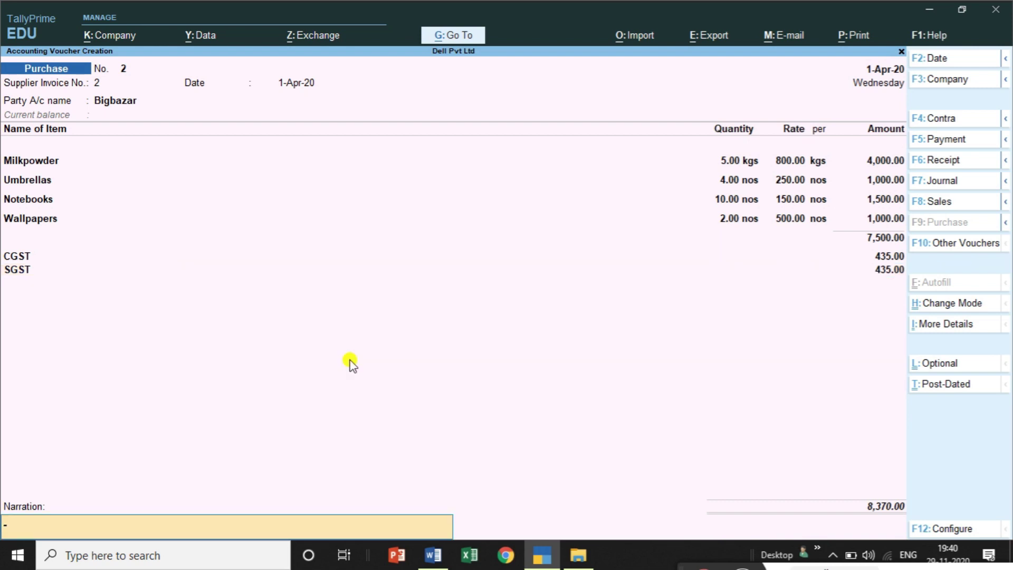
# Save the purchase voucher without a narration and quit voucher creation to return to the Gateway of Tally
pyautogui.press('Return')
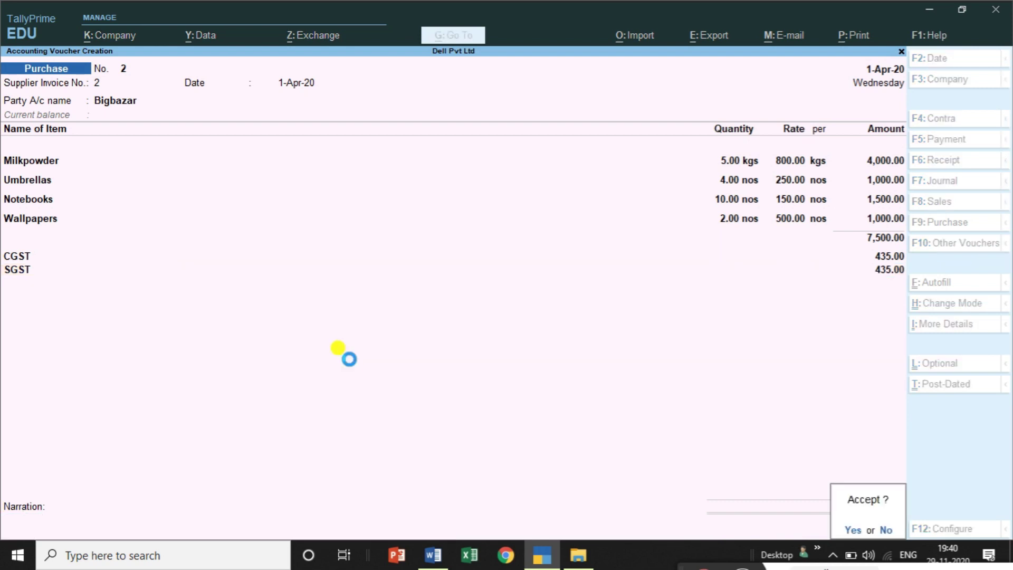
pyautogui.press('Return')
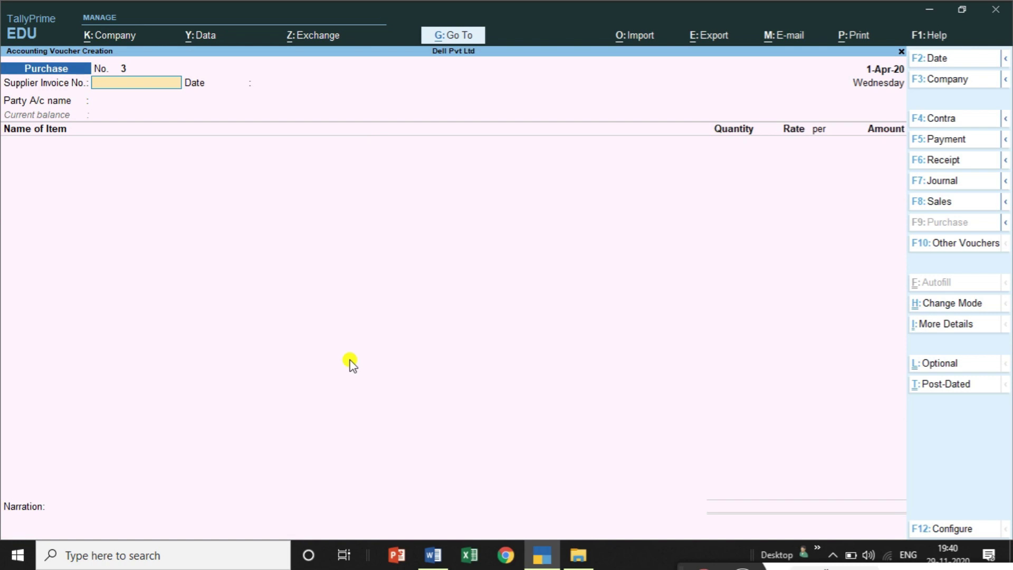
pyautogui.press('Escape')
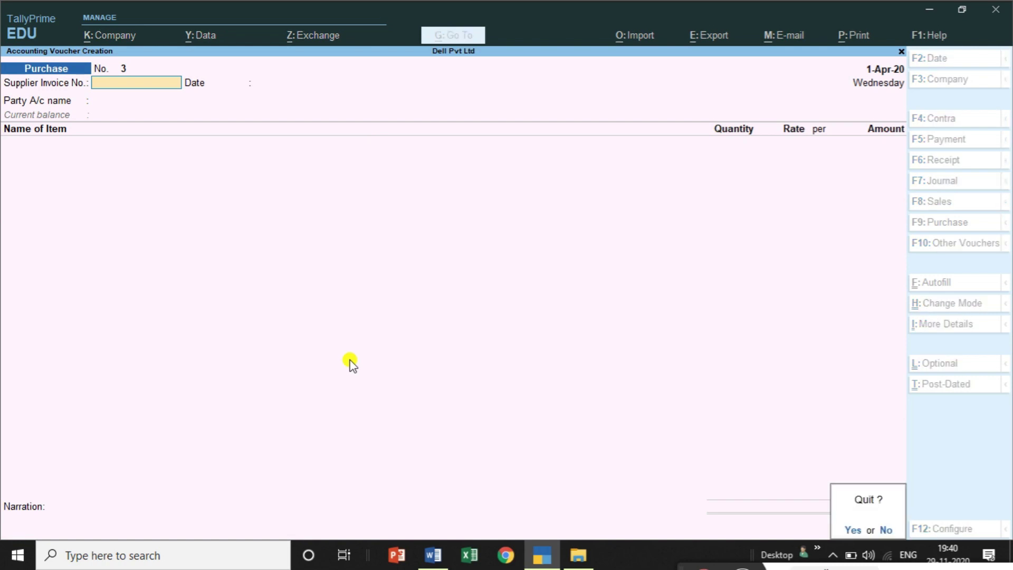
pyautogui.press('Return')
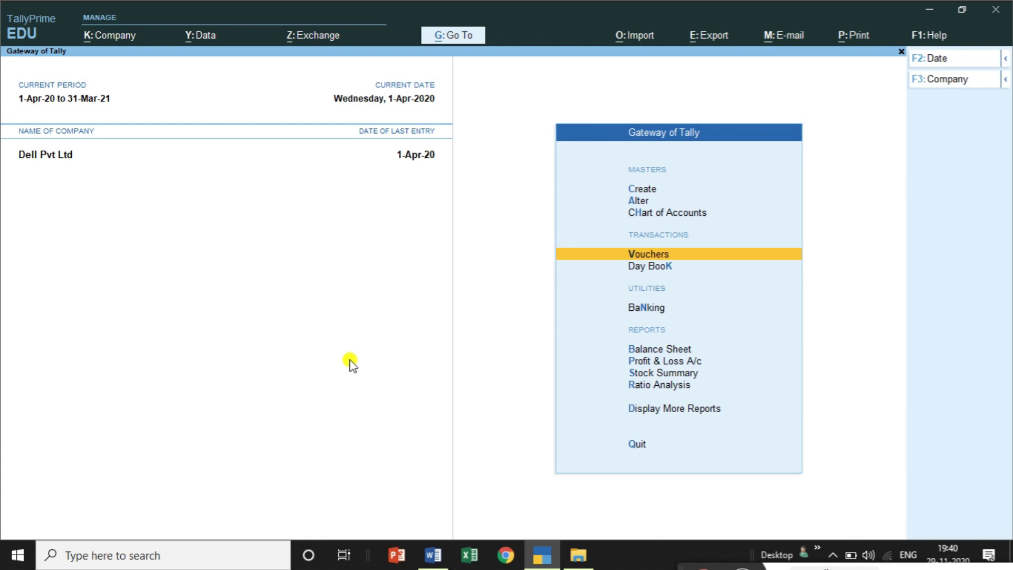